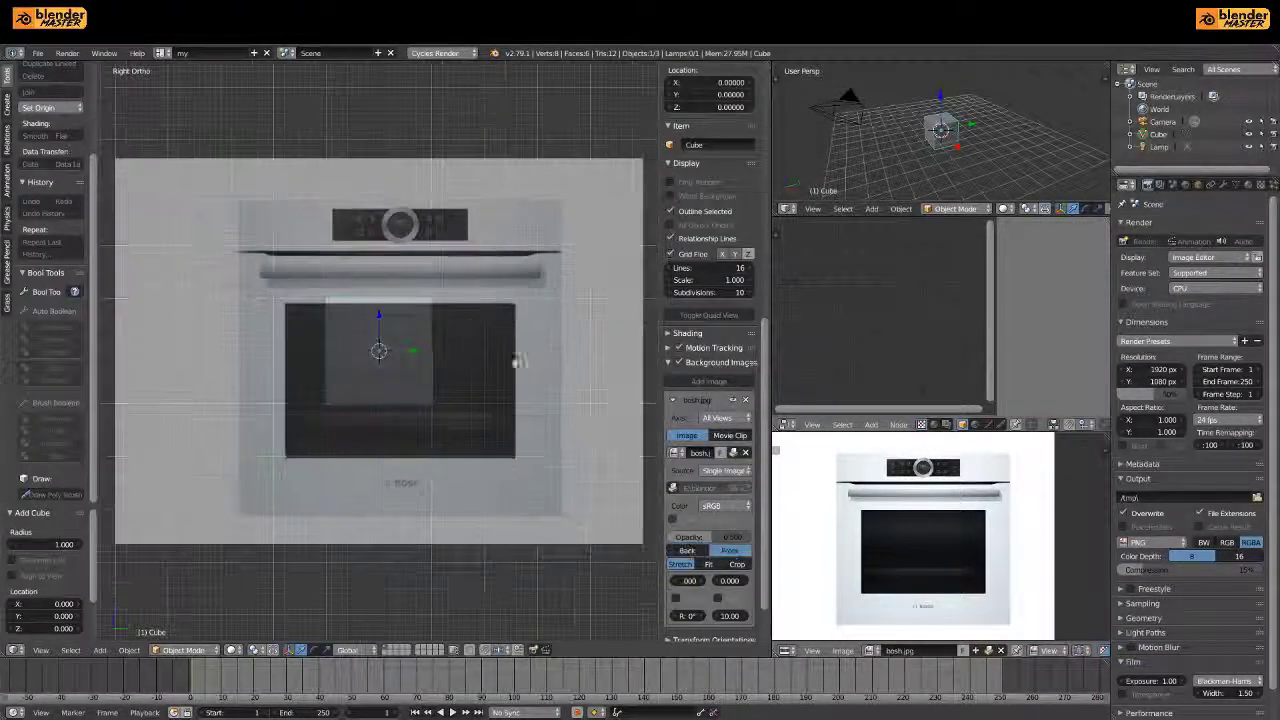
Shift the bosh.jpg reference image sideways to line it up behind the cube
{"action": "mouse_move", "coordinate": [688, 580]}
{"action": "left_mouse_down"}
{"action": "mouse_move", "coordinate": [676, 580]}
{"action": "mouse_move", "coordinate": [743, 583]}
{"action": "left_mouse_up"}
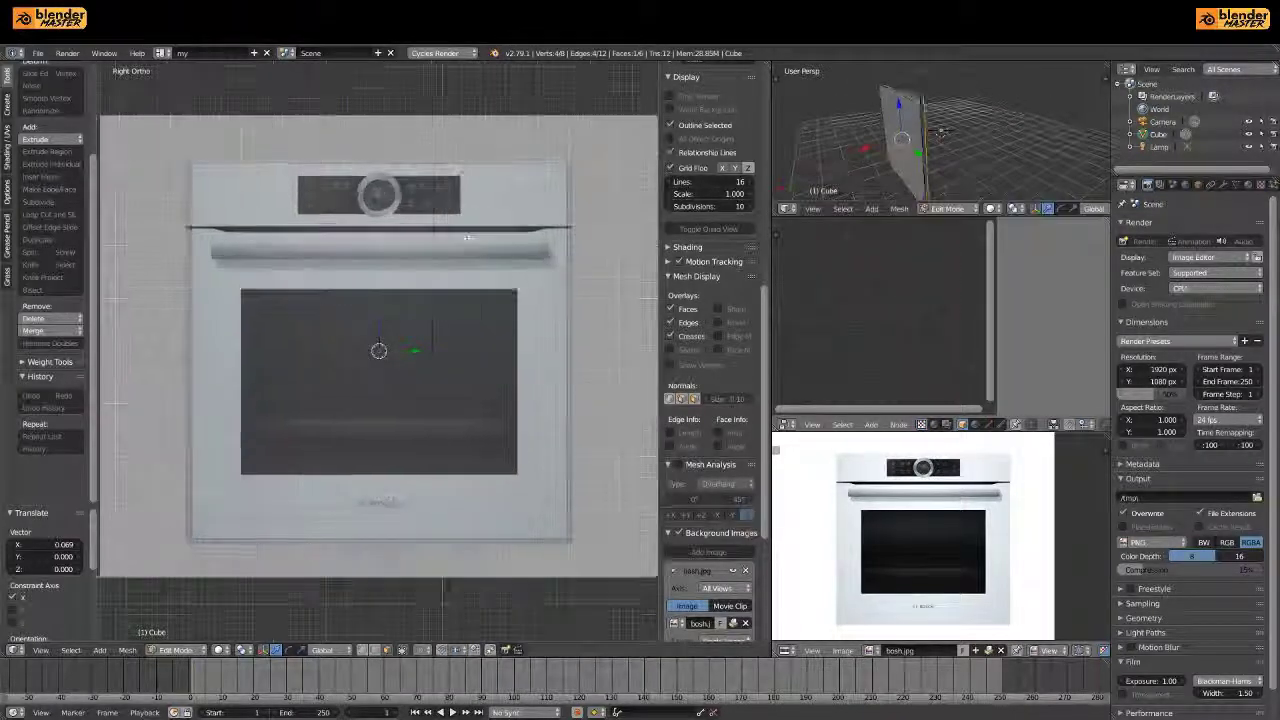
Scale the slab's mesh up to match the oven reference's size
{"action": "key", "text": "Tab"}
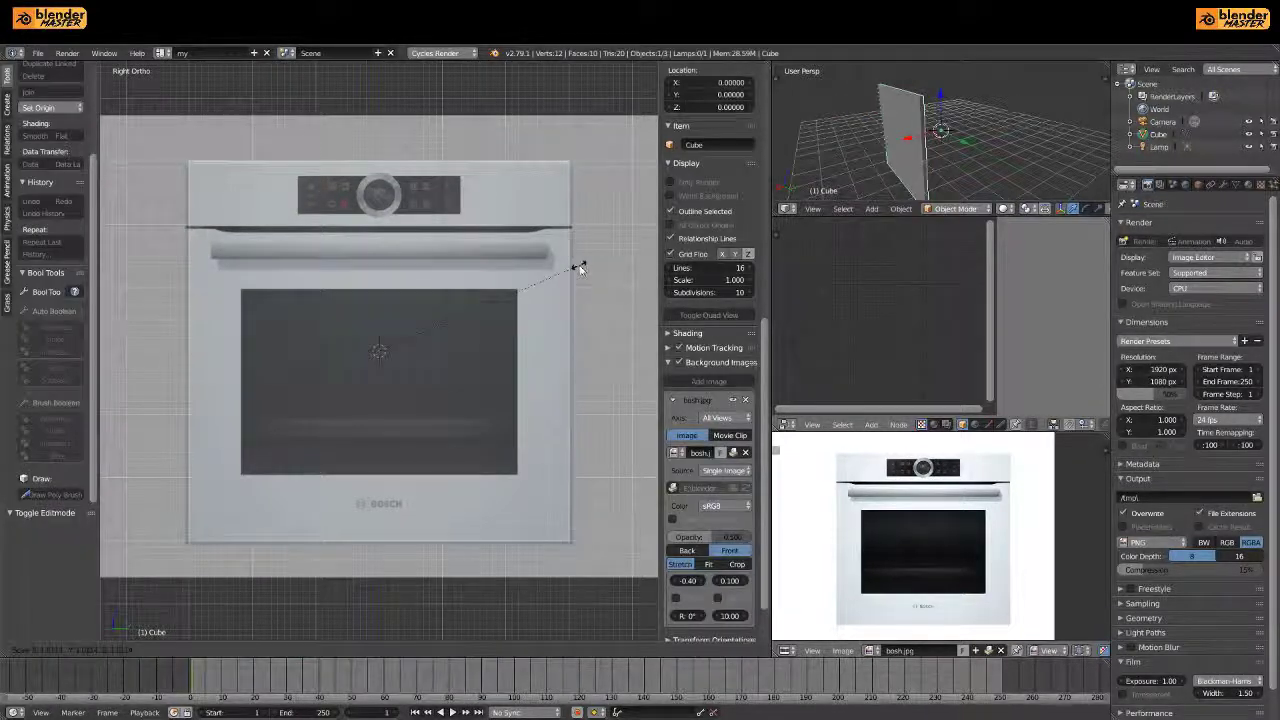
{"action": "key", "text": "Tab"}
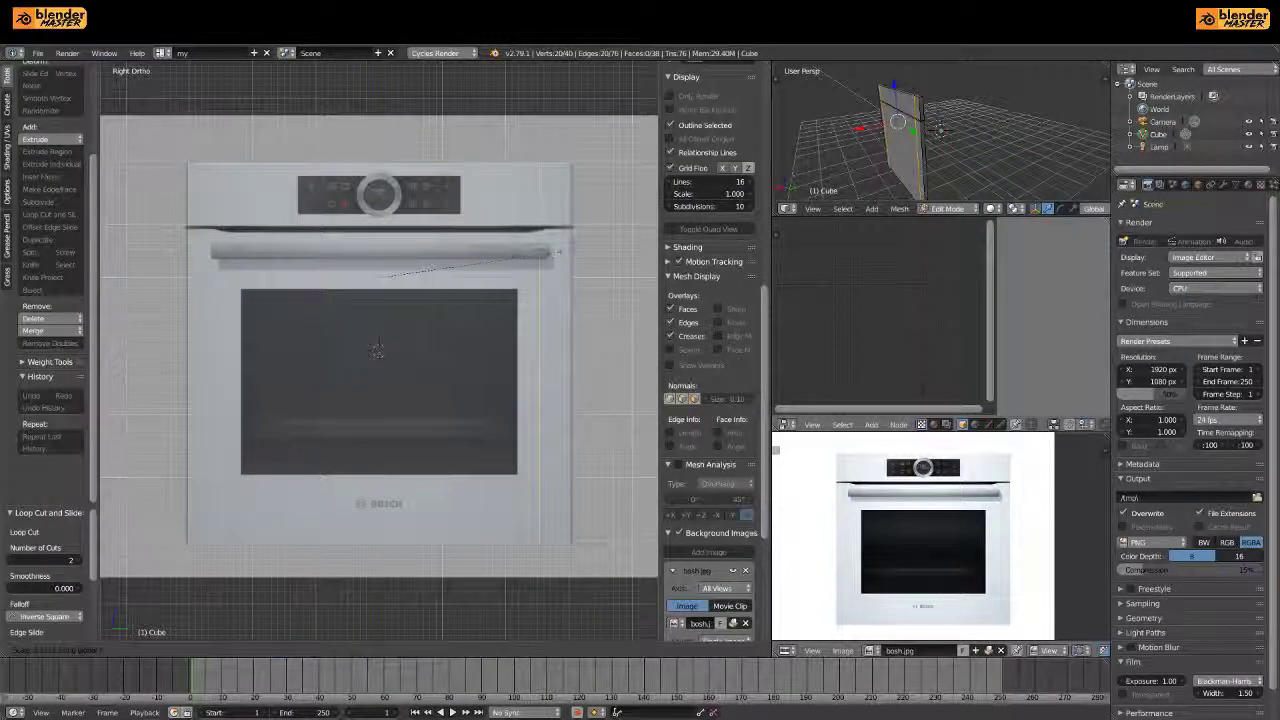
{"action": "left_click", "coordinate": [518, 213]}
Add a loop cut near the door's top edge, separating the control-panel strip
{"action": "key", "text": "ctrl+r"}
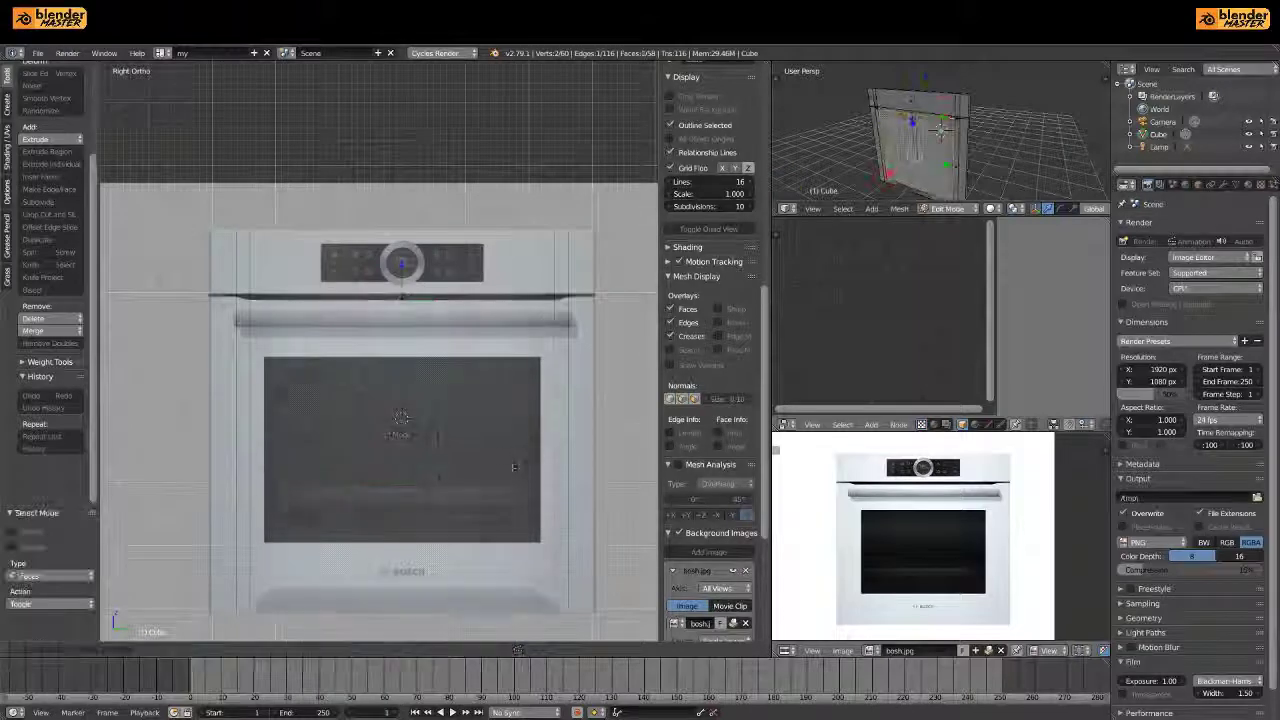
{"action": "key", "text": "s"}
{"action": "key", "text": "s"}
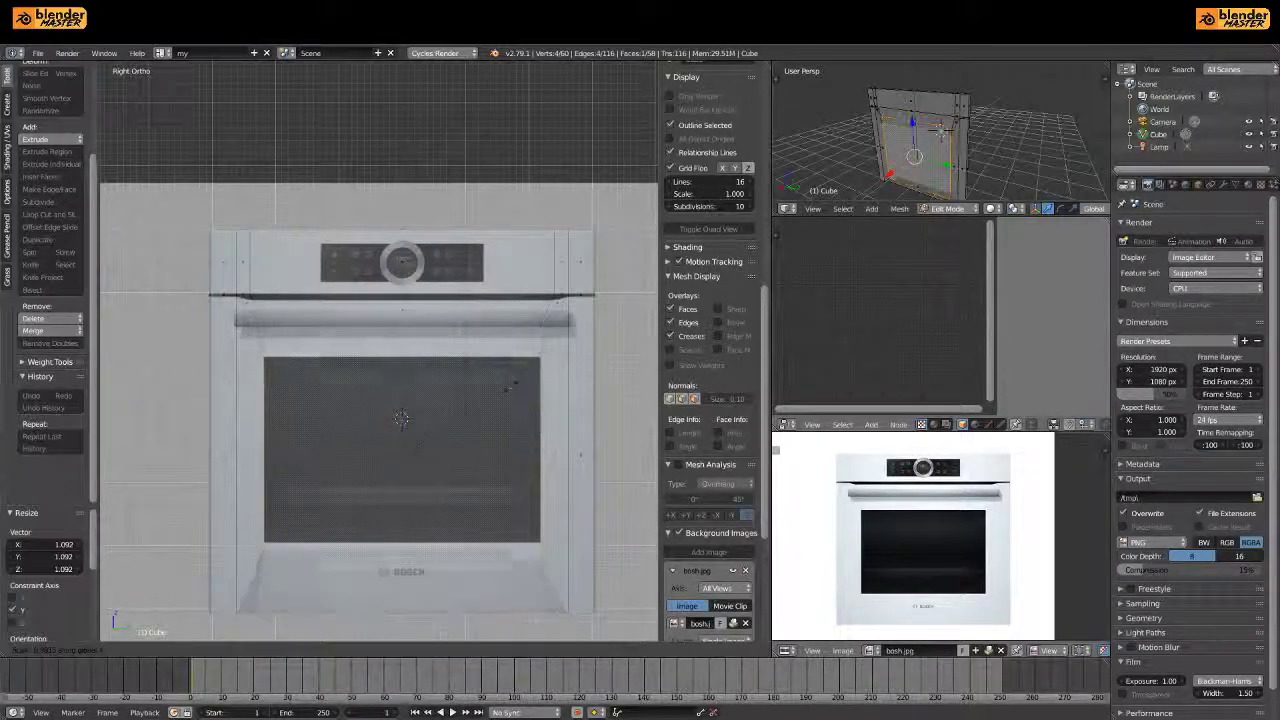
{"action": "key", "text": "ctrl+r"}
{"action": "left_click", "coordinate": [583, 338]}
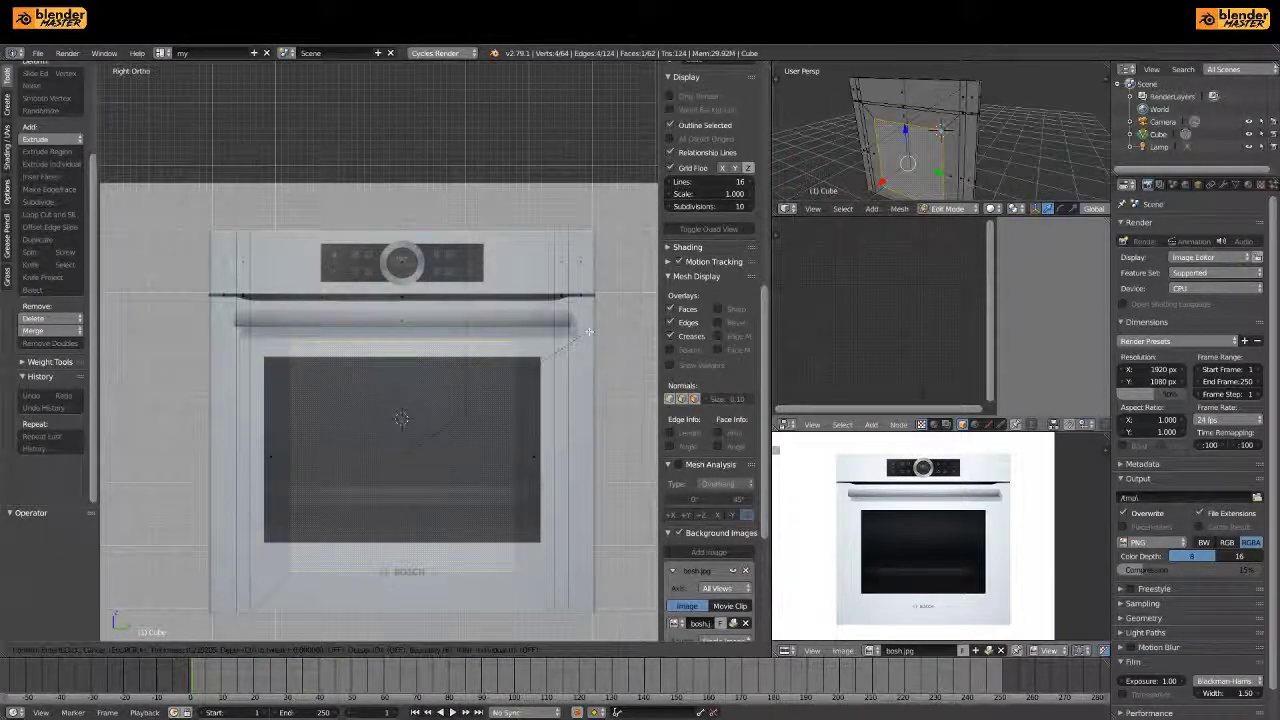
Select the extra edges on the door and dissolve them
{"action": "right_click", "coordinate": [412, 511]}
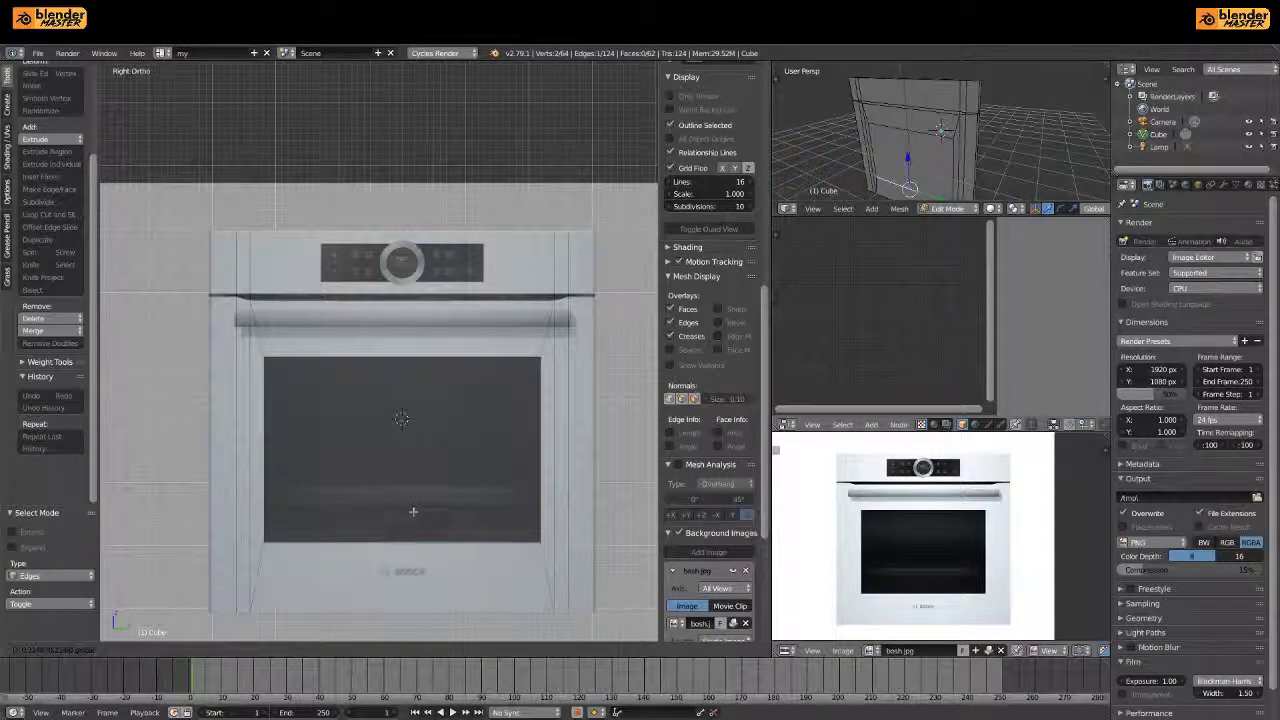
{"action": "key", "text": "ctrl+tab"}
{"action": "scroll", "coordinate": [906, 135], "scroll_direction": "up", "scroll_amount": 5}
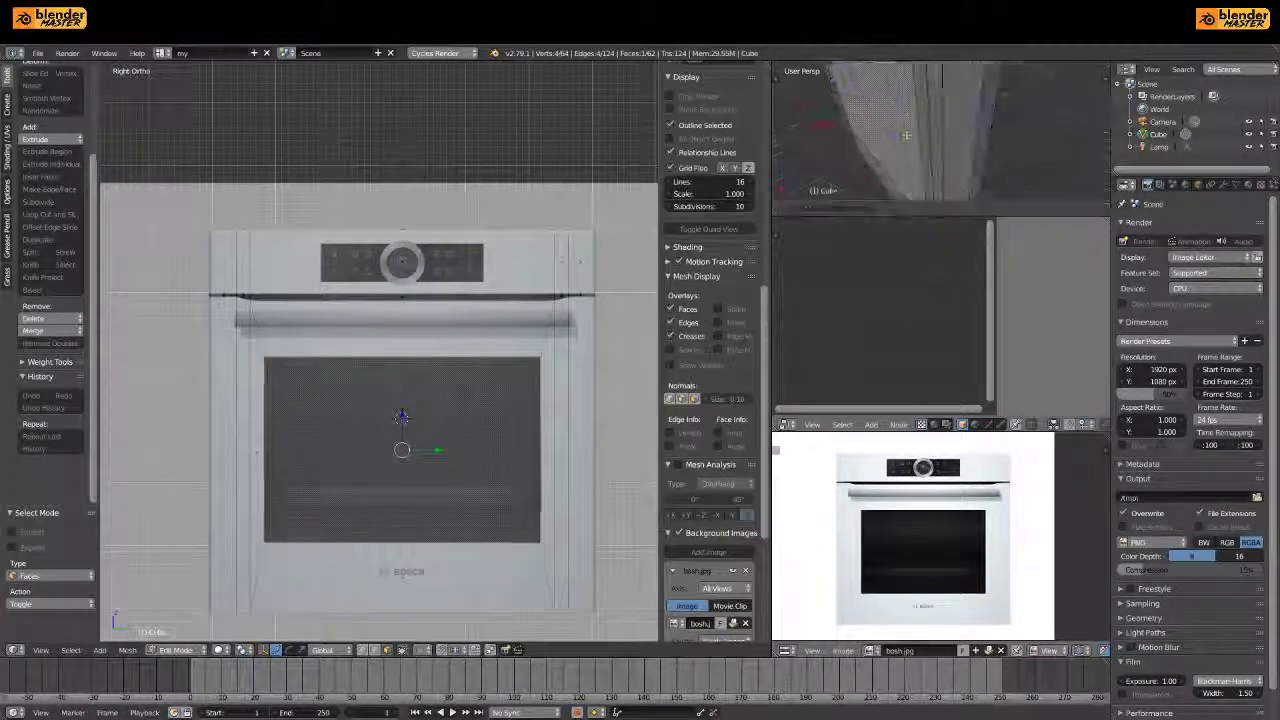
{"action": "right_click", "coordinate": [906, 135]}
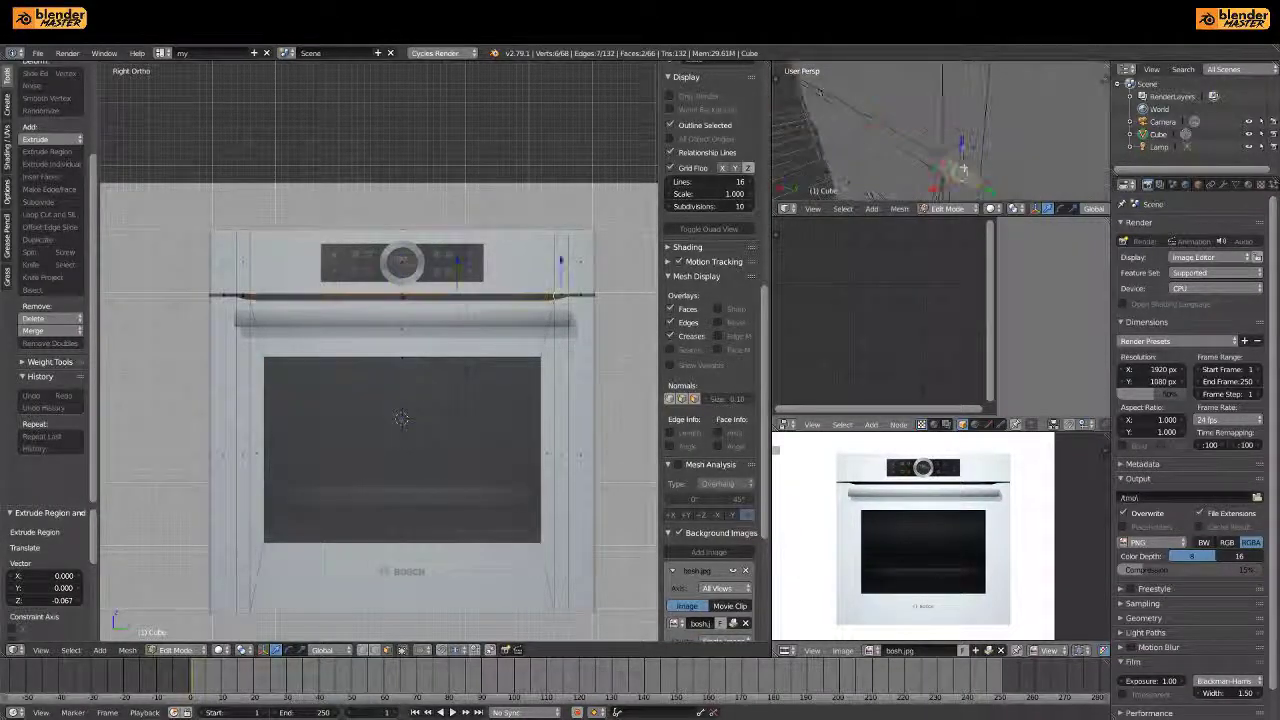
{"action": "scroll", "coordinate": [420, 260], "scroll_direction": "up", "scroll_amount": 2}
{"action": "key", "text": "ctrl+Tab"}
{"action": "left_click", "coordinate": [415, 245]}
{"action": "key", "text": "x"}
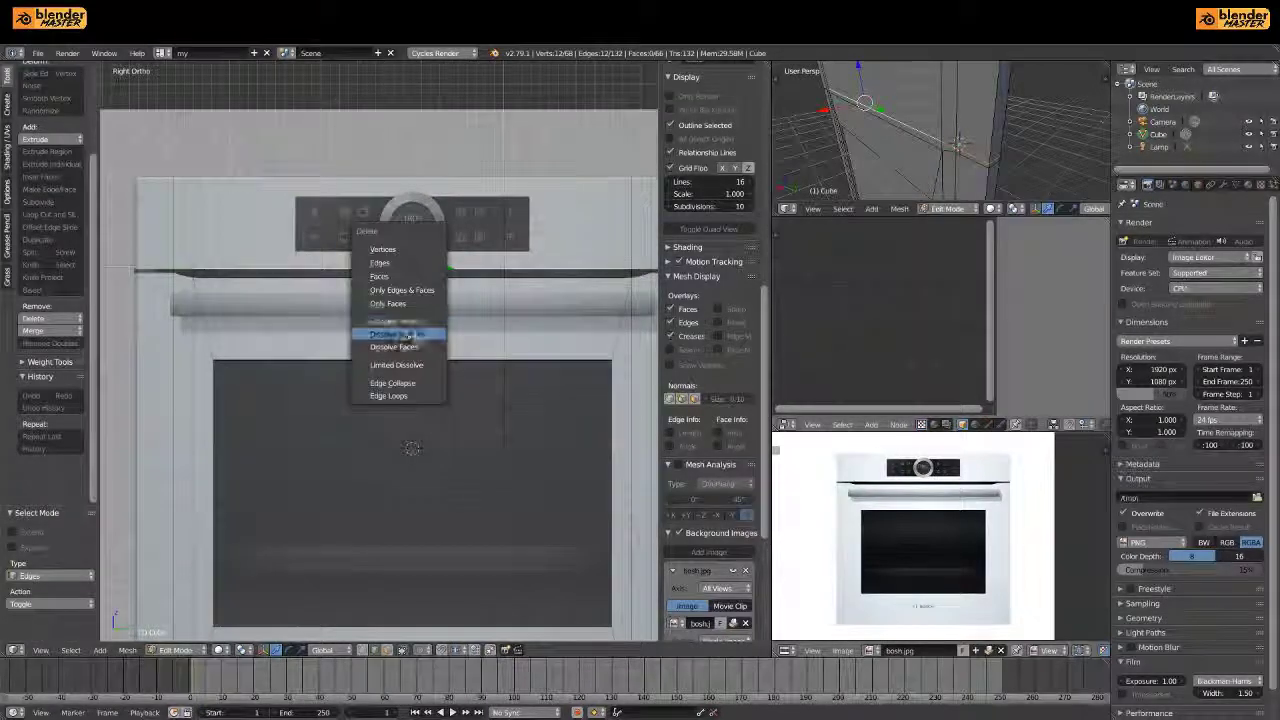
{"action": "left_click", "coordinate": [410, 337]}
Select the edge loop running across the door where the groove will go
{"action": "key", "text": "ctrl+Tab"}
{"action": "scroll", "coordinate": [410, 337], "scroll_direction": "up", "scroll_amount": 2}
{"action": "scroll", "coordinate": [410, 337], "scroll_direction": "down", "scroll_amount": 3}
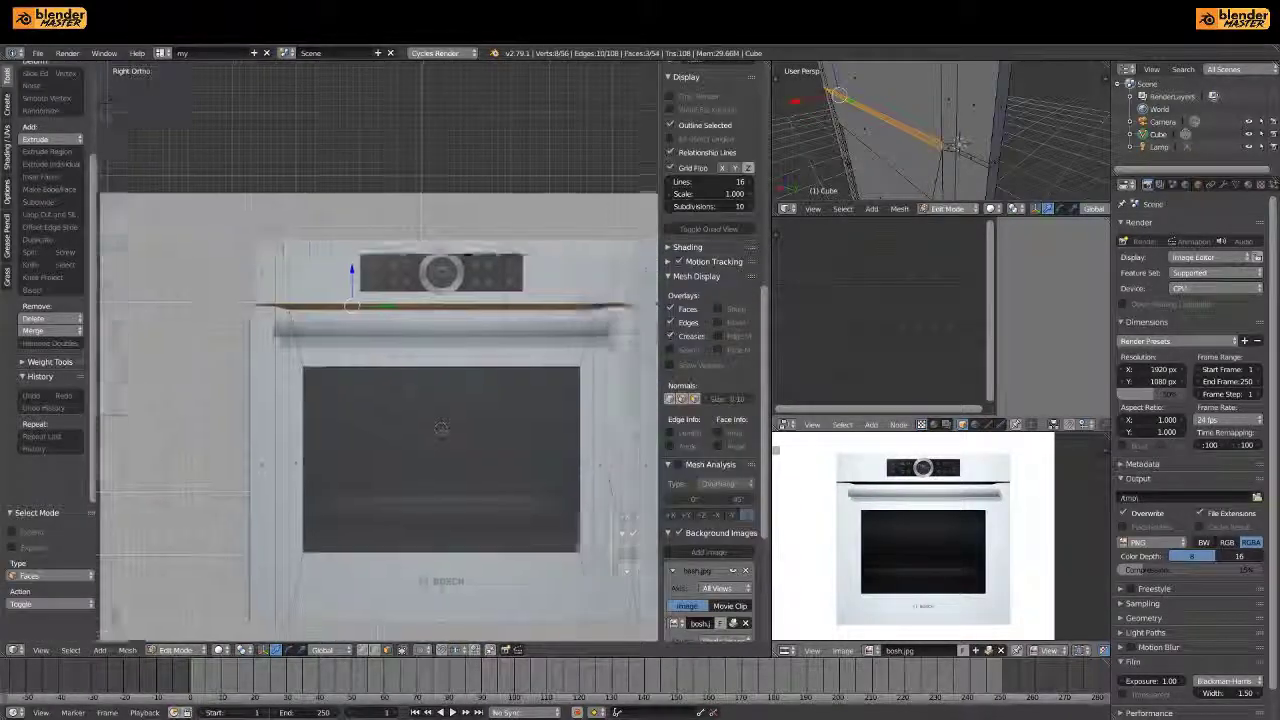
{"action": "scroll", "coordinate": [352, 305], "scroll_direction": "up", "scroll_amount": 3}
{"action": "scroll", "coordinate": [380, 300], "scroll_direction": "down", "scroll_amount": 4}
{"action": "middle_click_drag", "start_coordinate": [352, 305], "coordinate": [386, 289]}
{"action": "scroll", "coordinate": [386, 289], "scroll_direction": "up", "scroll_amount": 2}
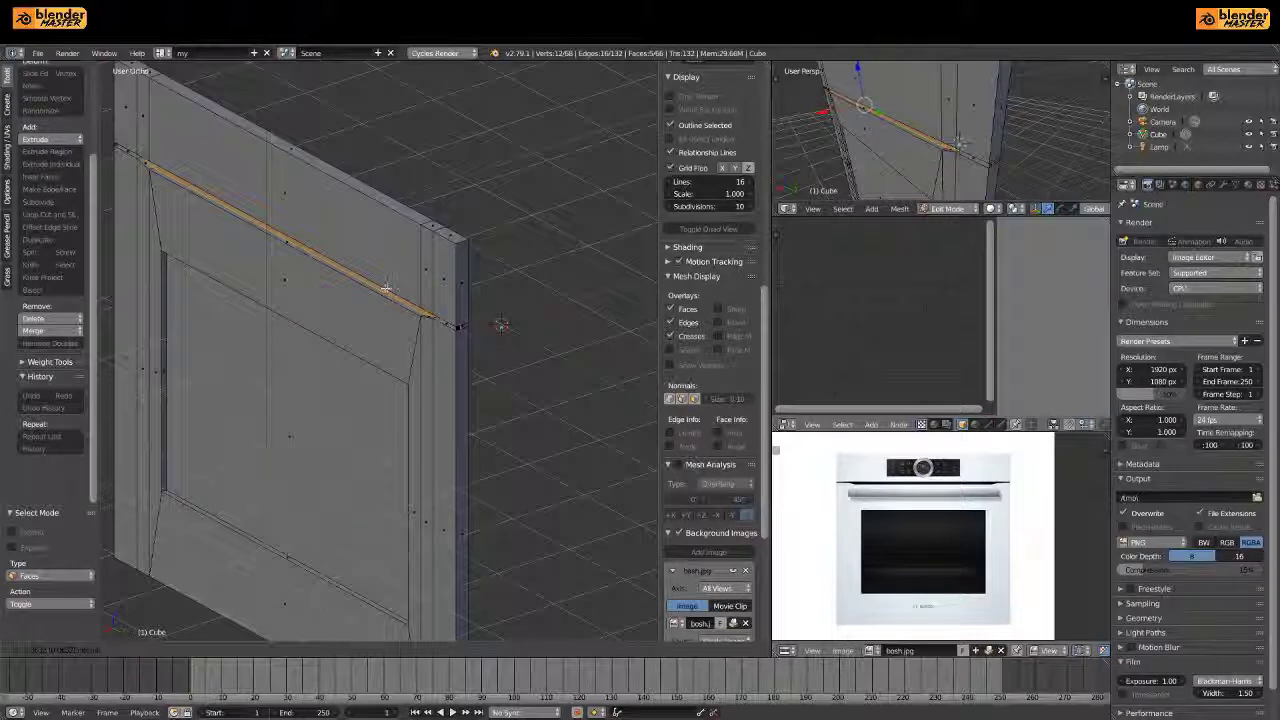
{"action": "scroll", "coordinate": [388, 290], "scroll_direction": "up", "scroll_amount": 3}
{"action": "scroll", "coordinate": [388, 290], "scroll_direction": "up", "scroll_amount": 2}
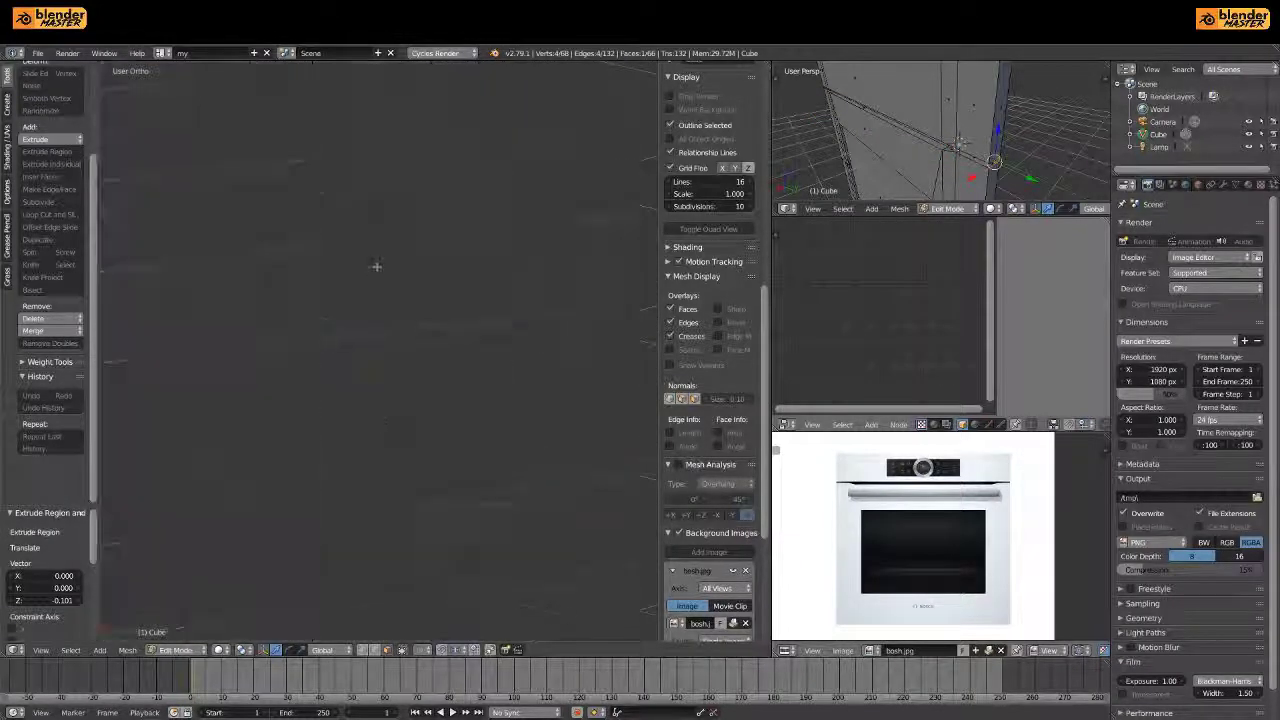
{"action": "scroll", "coordinate": [643, 311], "scroll_direction": "down", "scroll_amount": 2}
{"action": "scroll", "coordinate": [414, 250], "scroll_direction": "down", "scroll_amount": 3}
{"action": "key", "text": "x"}
{"action": "left_click", "coordinate": [360, 245]}
{"action": "middle_click_drag", "start_coordinate": [360, 245], "coordinate": [300, 400]}
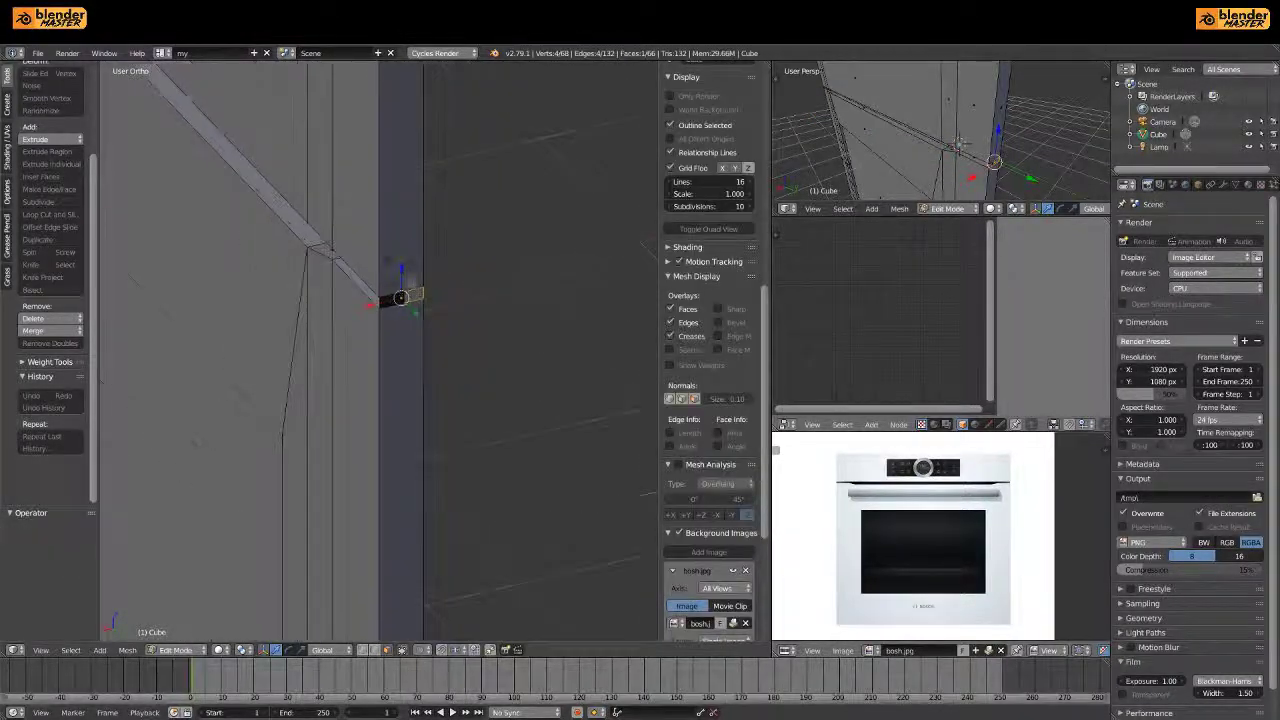
{"action": "scroll", "coordinate": [268, 533], "scroll_direction": "up", "scroll_amount": 3}
{"action": "scroll", "coordinate": [268, 533], "scroll_direction": "up", "scroll_amount": 2}
{"action": "key", "text": "ctrl+z"}
{"action": "scroll", "coordinate": [268, 533], "scroll_direction": "down", "scroll_amount": 4}
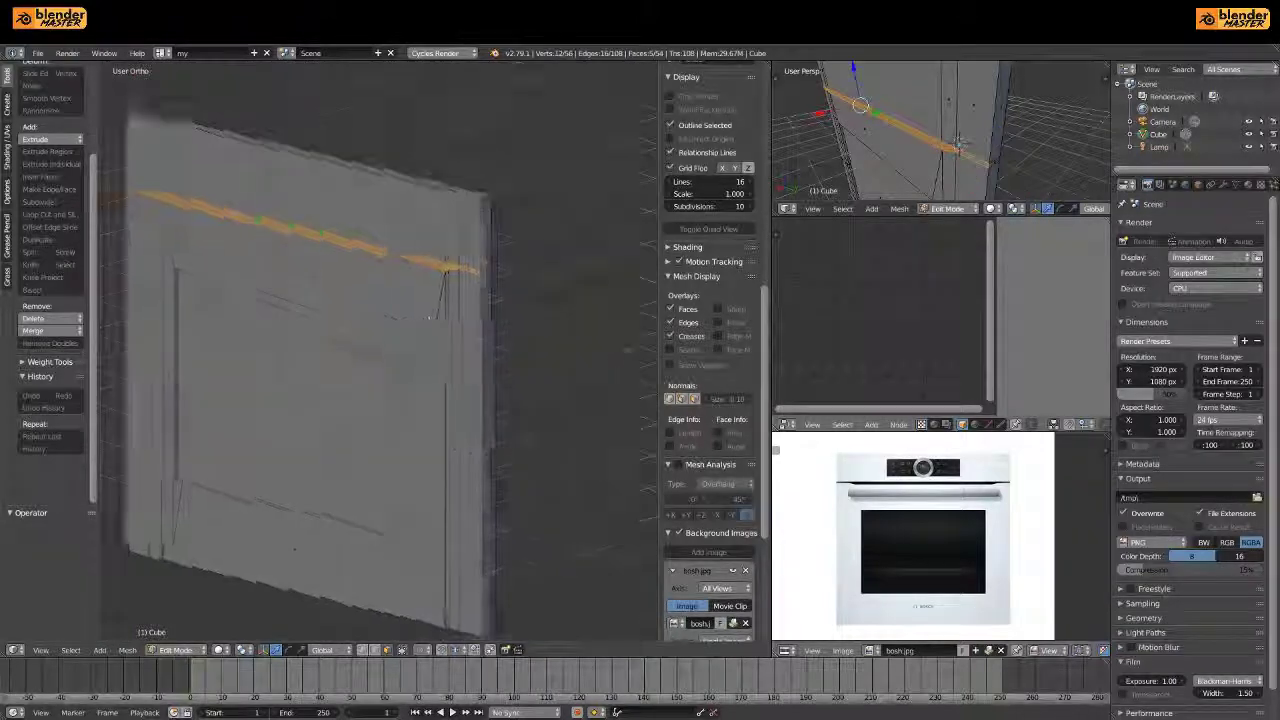
{"action": "scroll", "coordinate": [268, 533], "scroll_direction": "up", "scroll_amount": 1}
{"action": "scroll", "coordinate": [380, 350], "scroll_direction": "down", "scroll_amount": 2}
{"action": "middle_click_drag", "start_coordinate": [380, 350], "coordinate": [260, 340]}
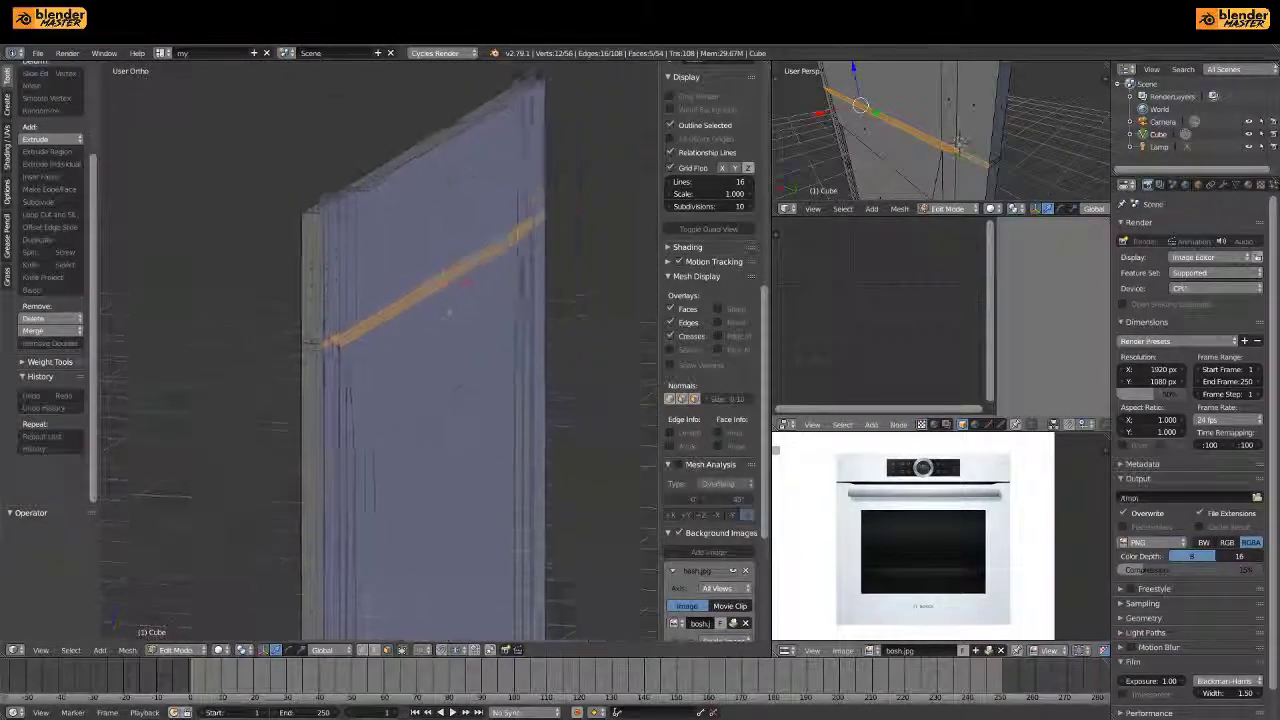
{"action": "scroll", "coordinate": [450, 250], "scroll_direction": "up", "scroll_amount": 1}
{"action": "middle_click_drag", "start_coordinate": [475, 348], "coordinate": [475, 288]}
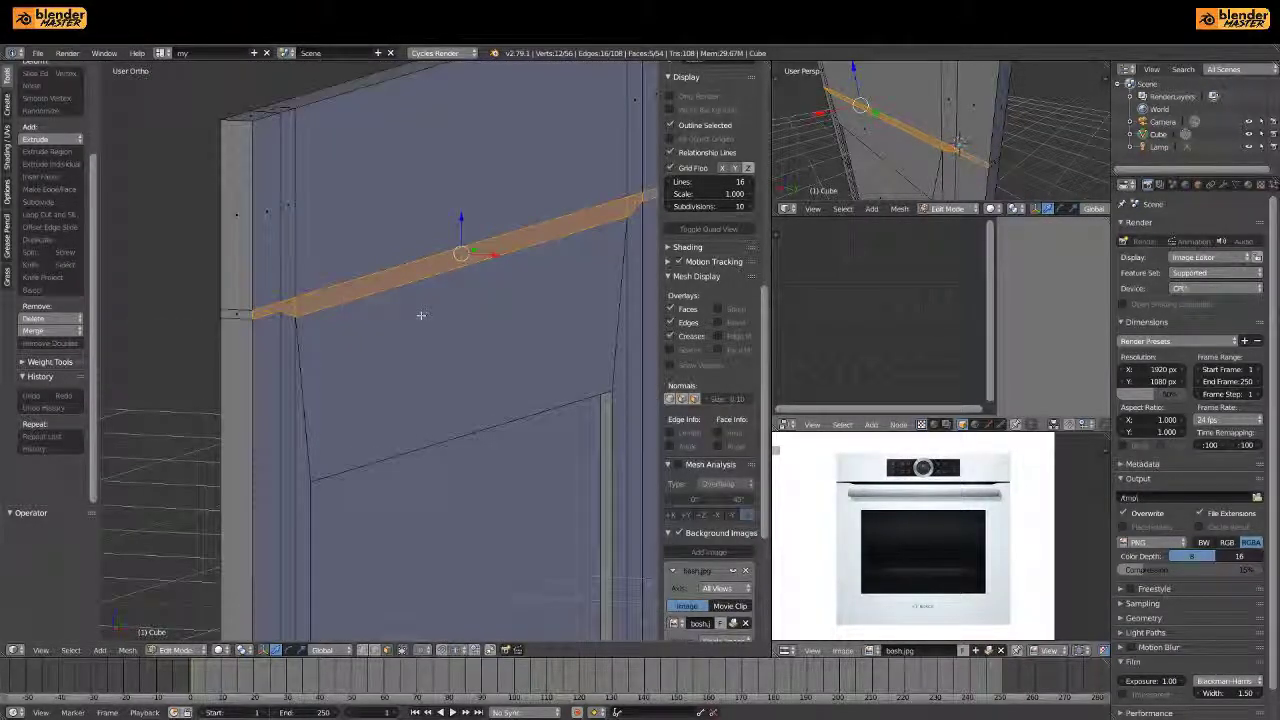
Delete the faces along the loop and fill the gap with a new face
{"action": "left_click", "coordinate": [336, 316]}
{"action": "mouse_move", "coordinate": [336, 316]}
{"action": "middle_mouse_down"}
{"action": "mouse_move", "coordinate": [471, 266]}
{"action": "mouse_move", "coordinate": [400, 300]}
{"action": "middle_mouse_up"}
{"action": "mouse_move", "coordinate": [400, 350]}
{"action": "middle_mouse_down"}
{"action": "mouse_move", "coordinate": [380, 330]}
{"action": "mouse_move", "coordinate": [314, 387]}
{"action": "mouse_move", "coordinate": [370, 330]}
{"action": "mouse_move", "coordinate": [312, 402]}
{"action": "mouse_move", "coordinate": [443, 400]}
{"action": "middle_mouse_up"}
{"action": "scroll", "coordinate": [710, 300], "scroll_direction": "up", "scroll_amount": 4}
{"action": "key", "text": "f"}
{"action": "key", "text": "f"}
{"action": "key", "text": "Tab"}
{"action": "key", "text": "Tab"}
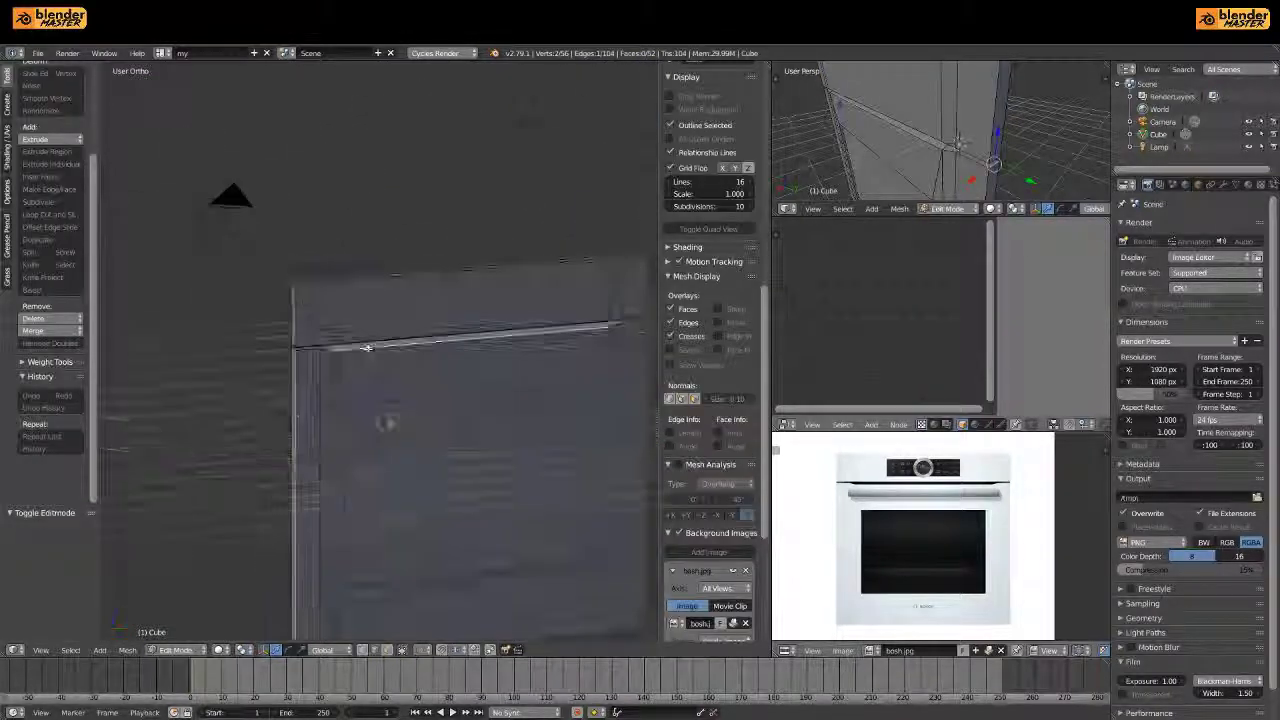
{"action": "middle_click_drag", "start_coordinate": [229, 200], "coordinate": [230, 195]}
{"action": "middle_click_drag", "start_coordinate": [440, 491], "coordinate": [300, 400]}
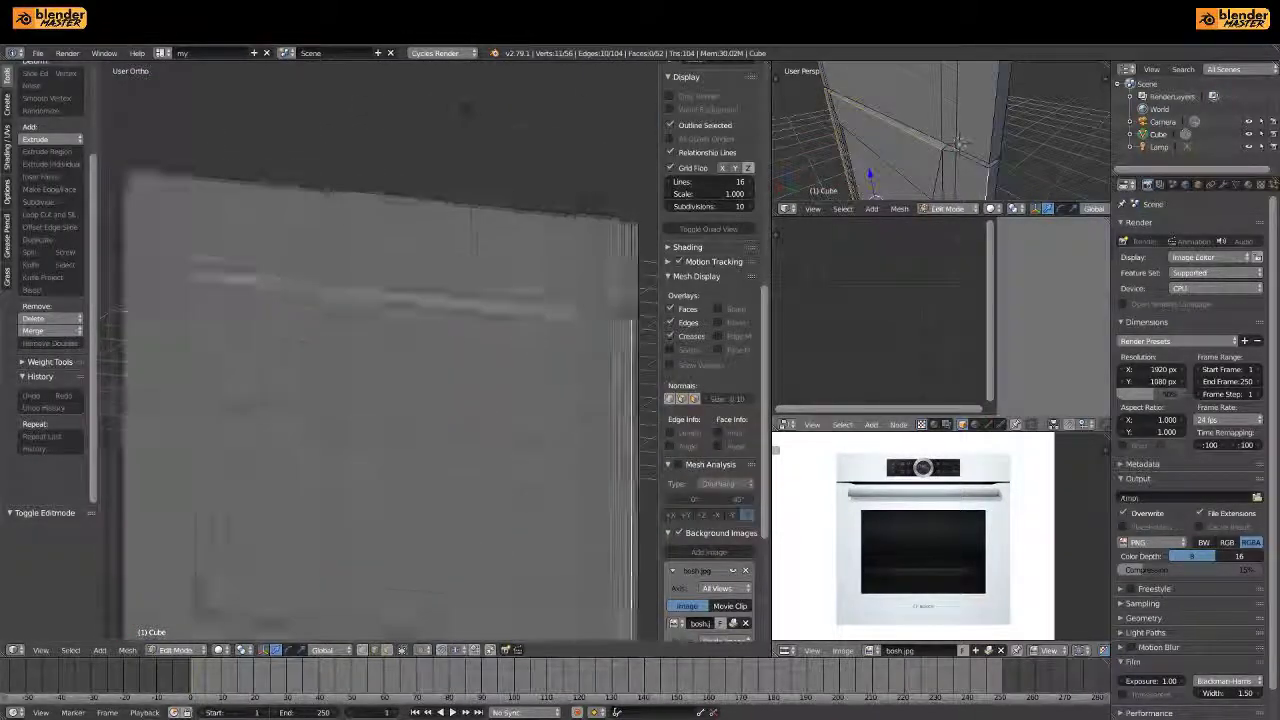
{"action": "key", "text": "Tab"}
Bevel the slab's outer edges at 0.045, then return to the front reference view
{"action": "key", "text": "Tab"}
Bevel the selected door edges with three segments
{"action": "key", "text": "w"}
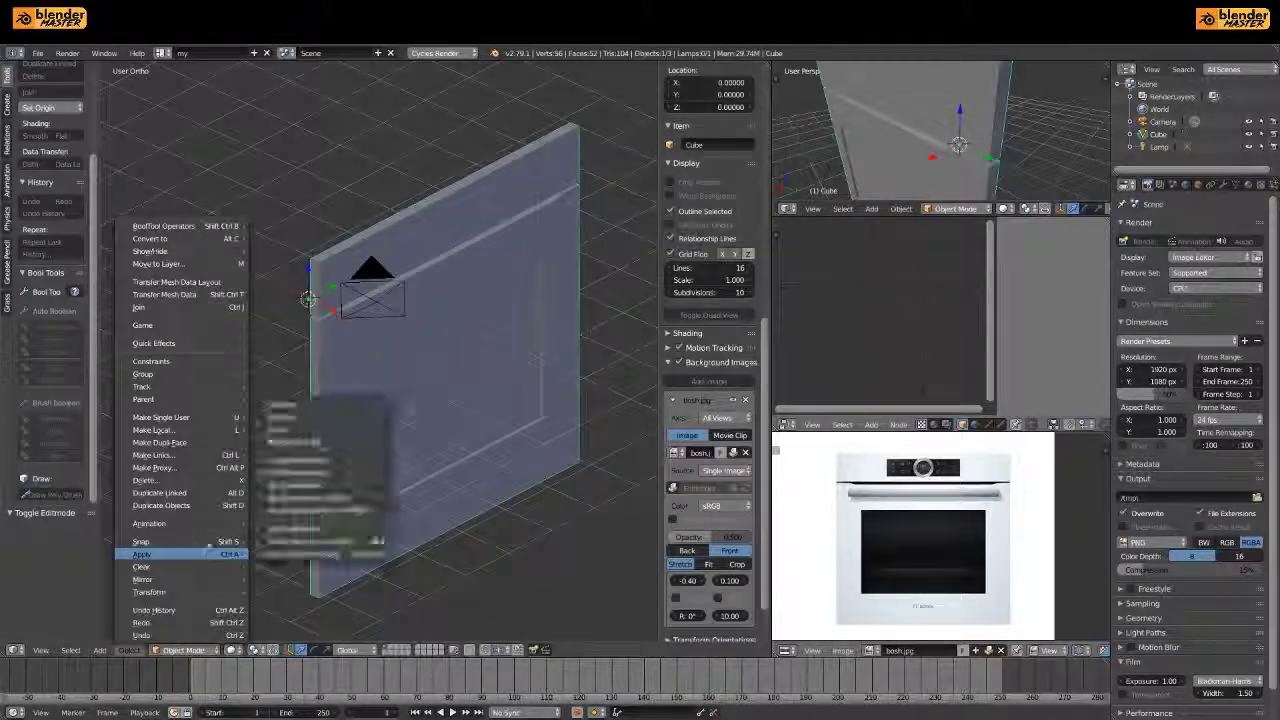
{"action": "left_click", "coordinate": [305, 297]}
{"action": "left_click", "coordinate": [355, 385]}
{"action": "mouse_move", "coordinate": [355, 385]}
{"action": "middle_mouse_down"}
{"action": "mouse_move", "coordinate": [484, 212]}
{"action": "mouse_move", "coordinate": [517, 286]}
{"action": "middle_mouse_up"}
{"action": "key", "text": "Tab"}
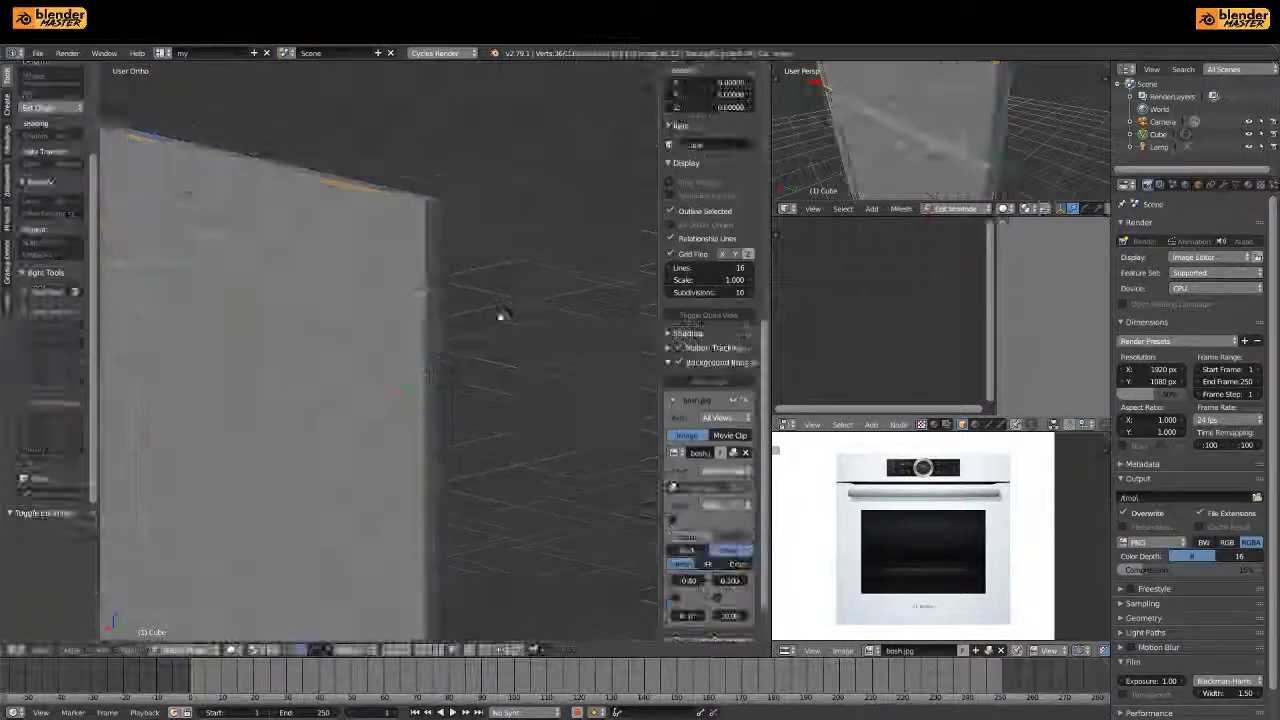
{"action": "key", "text": "Tab"}
{"action": "scroll", "coordinate": [171, 352], "scroll_direction": "up", "scroll_amount": 5}
{"action": "key", "text": "ctrl+b"}
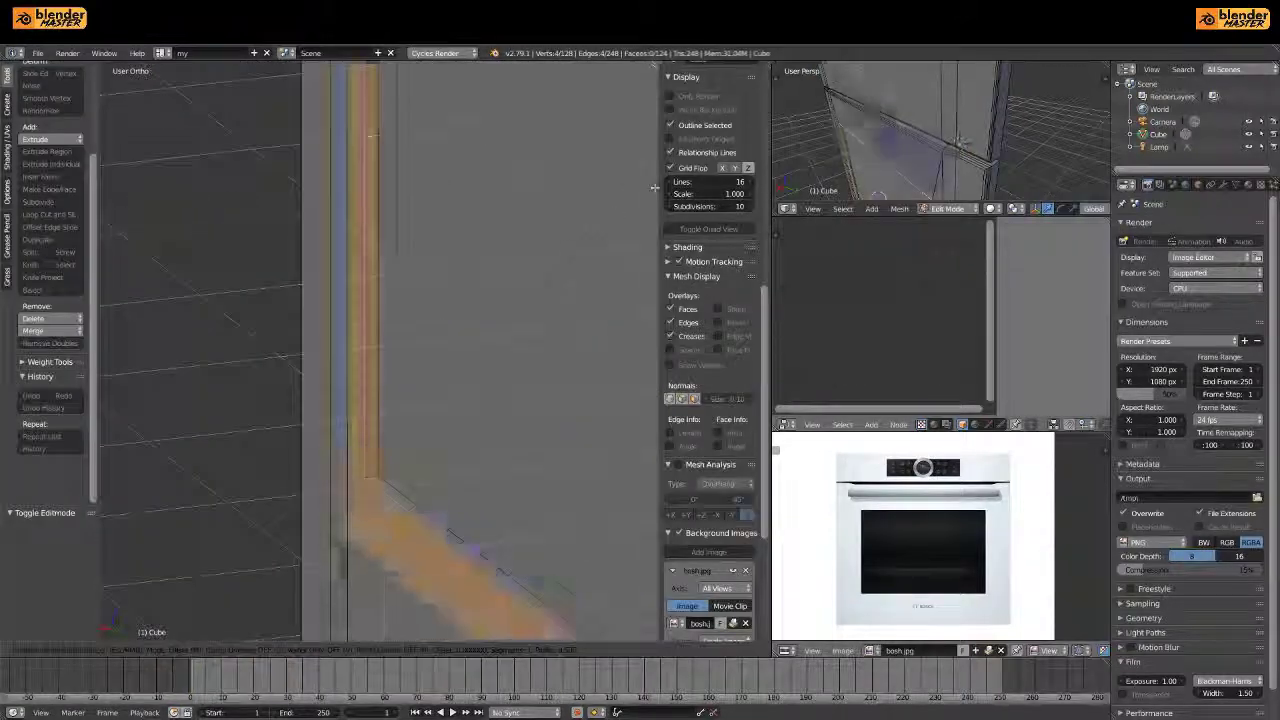
{"action": "left_click", "coordinate": [441, 114]}
{"action": "scroll", "coordinate": [441, 114], "scroll_direction": "down", "scroll_amount": 4}
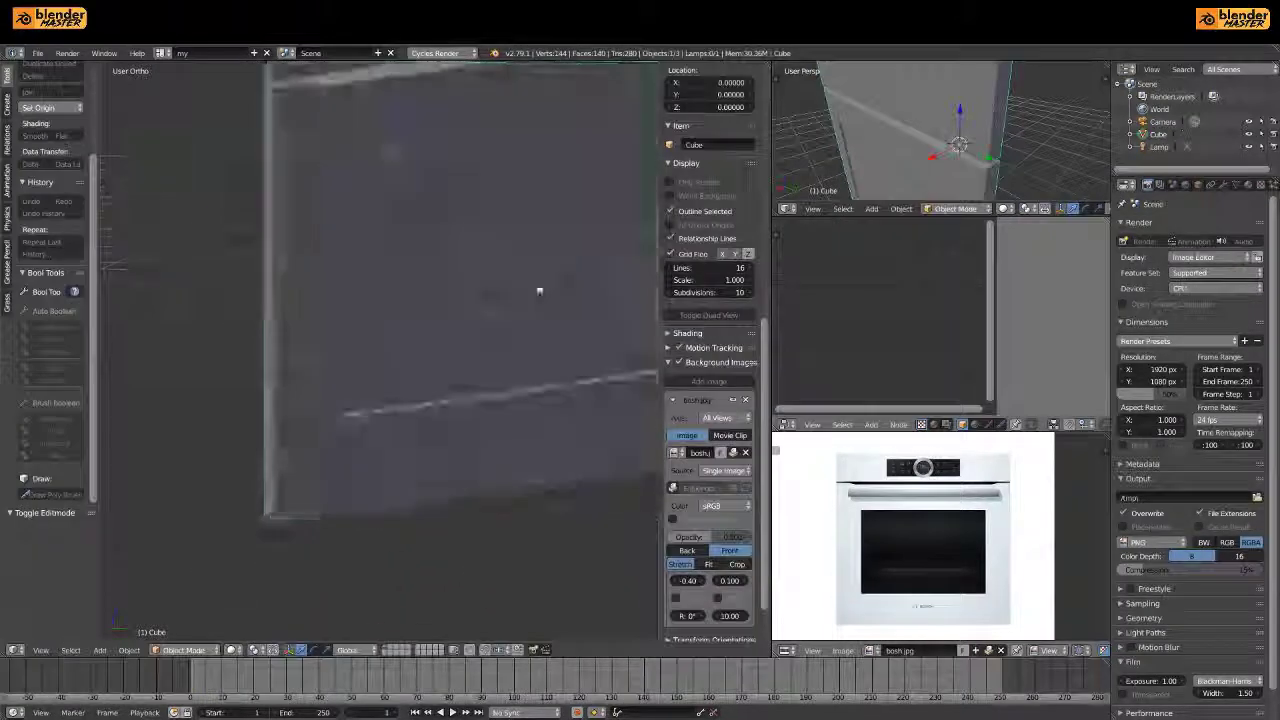
{"action": "middle_click_drag", "start_coordinate": [540, 289], "coordinate": [334, 194]}
{"action": "key", "text": "Tab"}
{"action": "key", "text": "KP_1"}
Shrink the control-panel face to 0.594 scale
{"action": "scroll", "coordinate": [441, 192], "scroll_direction": "up", "scroll_amount": 4}
{"action": "key", "text": "Tab"}
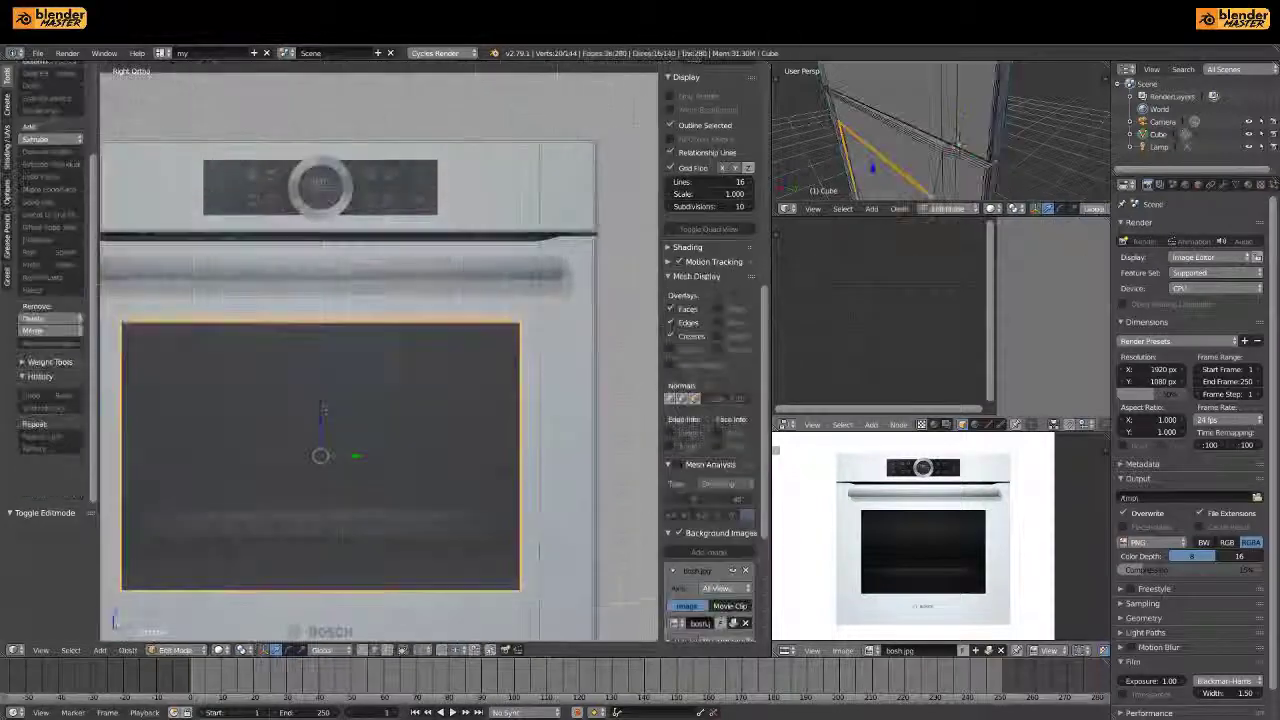
{"action": "key", "text": "s"}
{"action": "left_click", "coordinate": [372, 190]}
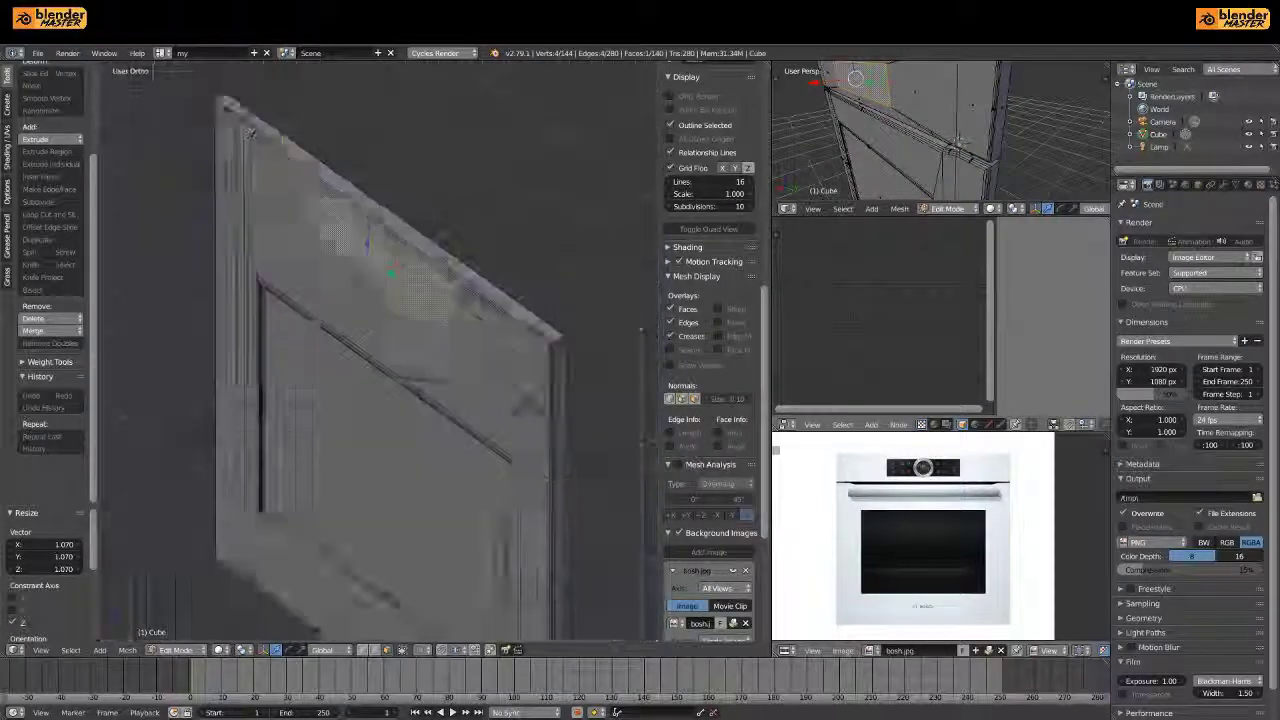
{"action": "mouse_move", "coordinate": [430, 216]}
{"action": "middle_mouse_down"}
{"action": "mouse_move", "coordinate": [520, 243]}
{"action": "mouse_move", "coordinate": [450, 230]}
{"action": "middle_mouse_up"}
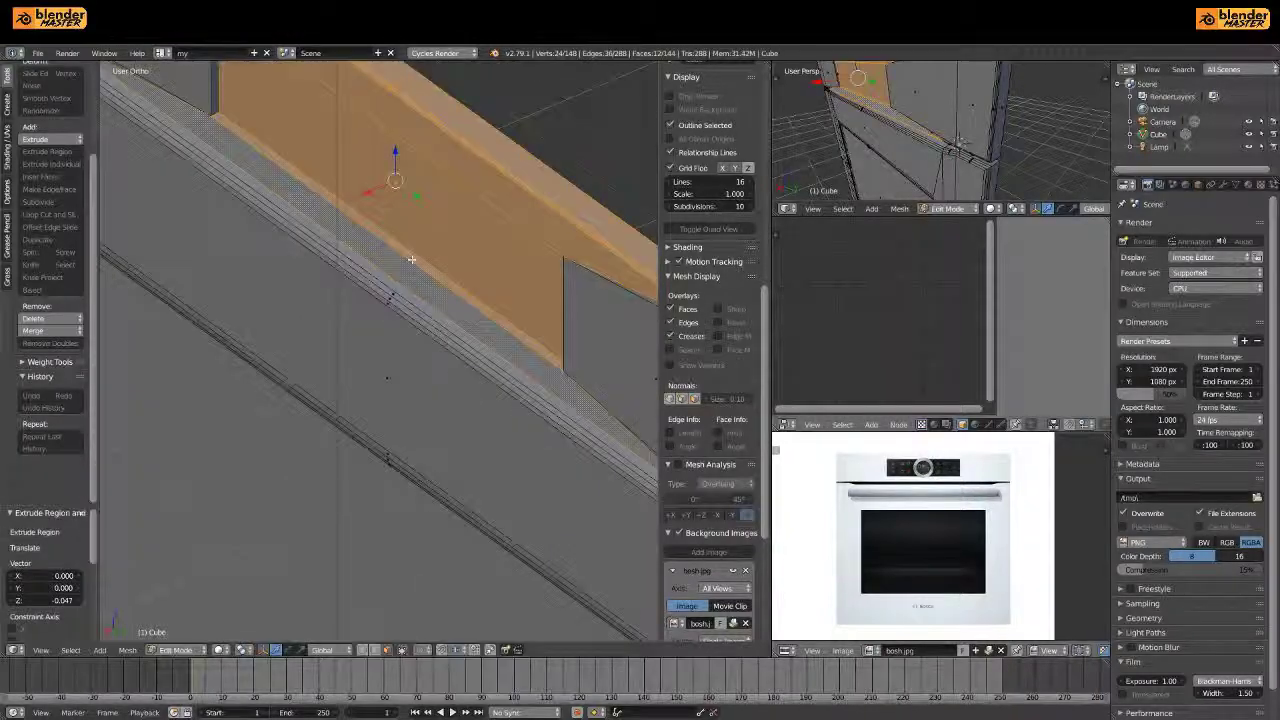
Duplicate the panel face and separate it into its own object, Cube.001
{"action": "key", "text": "2"}
{"action": "right_click", "coordinate": [450, 272]}
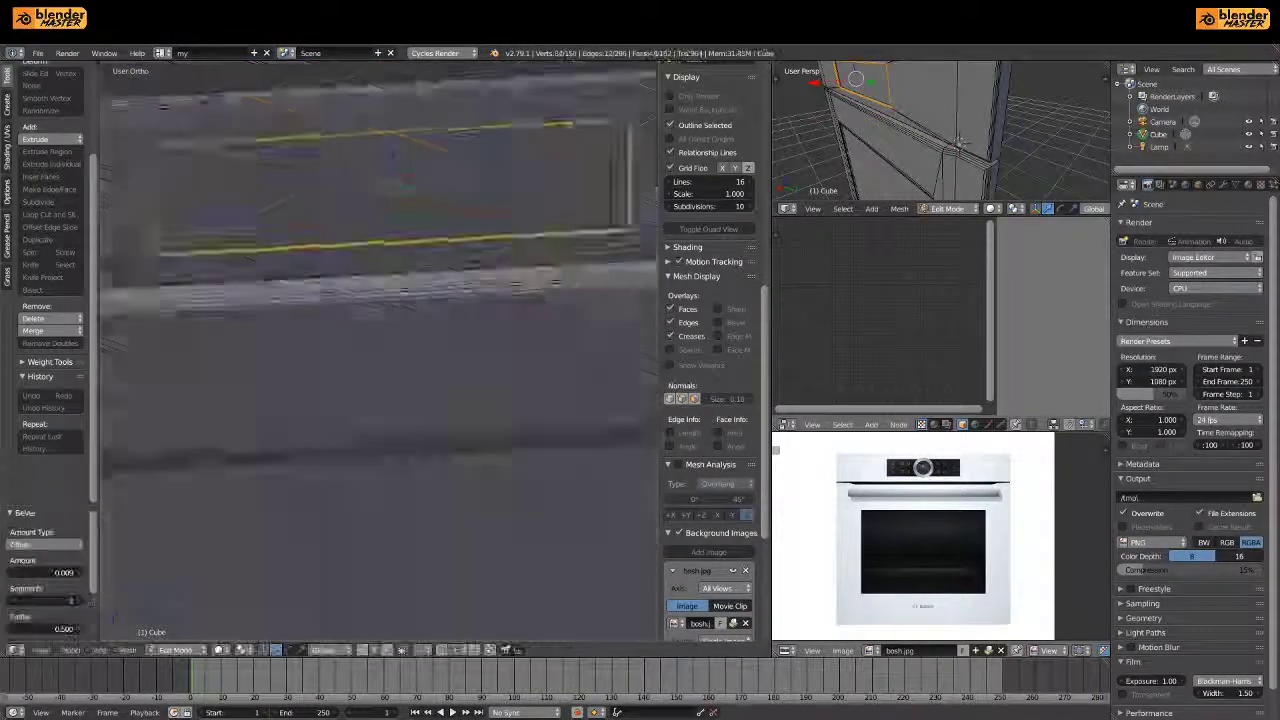
{"action": "mouse_move", "coordinate": [593, 234]}
{"action": "middle_mouse_down"}
{"action": "mouse_move", "coordinate": [470, 250]}
{"action": "mouse_move", "coordinate": [508, 200]}
{"action": "middle_mouse_up"}
{"action": "key", "text": "3"}
{"action": "right_click", "coordinate": [430, 190]}
{"action": "key", "text": "shift+d"}
{"action": "key", "text": "Escape"}
{"action": "key", "text": "p"}
{"action": "left_click", "coordinate": [406, 336]}
{"action": "key", "text": "Tab"}
{"action": "scroll", "coordinate": [366, 243], "scroll_direction": "down", "scroll_amount": 3}
Select the oven front panel and enter Edit Mode with vertex selection
{"action": "middle_click_drag", "start_coordinate": [366, 243], "coordinate": [114, 214]}
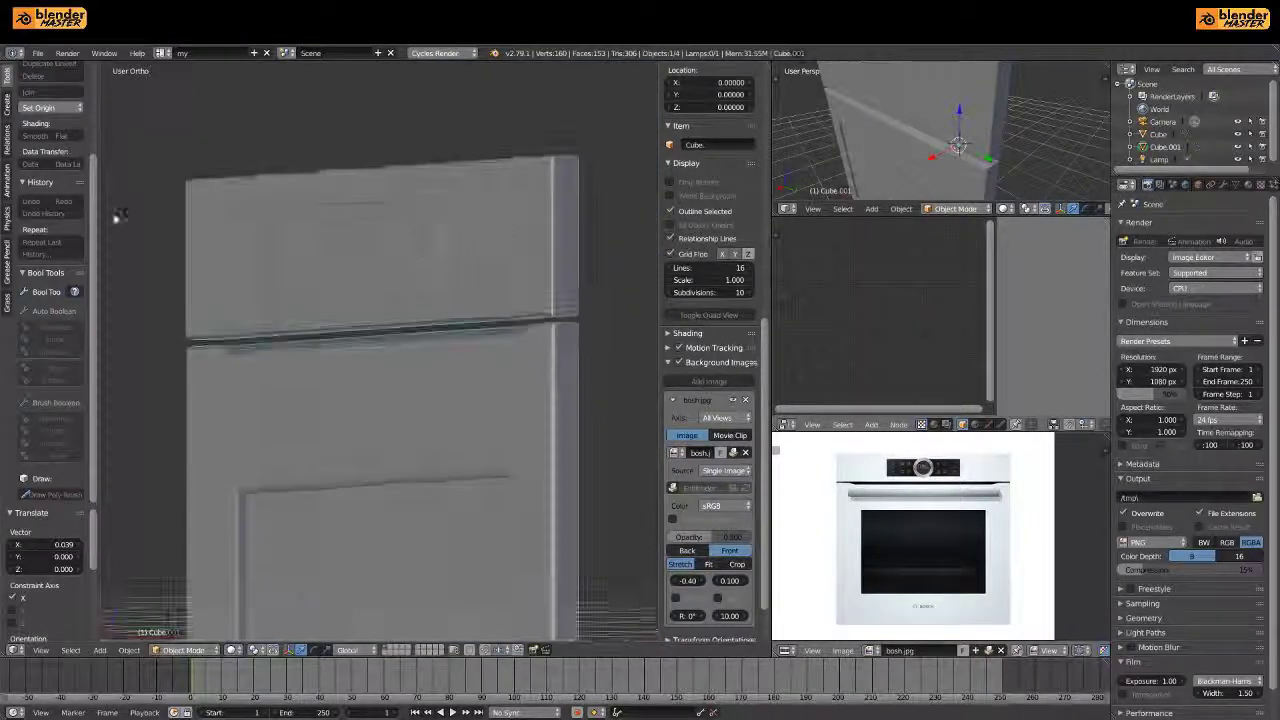
{"action": "left_click", "coordinate": [38, 156]}
{"action": "key", "text": "Tab"}
{"action": "key", "text": "Tab"}
{"action": "scroll", "coordinate": [380, 400], "scroll_direction": "down", "scroll_amount": 5}
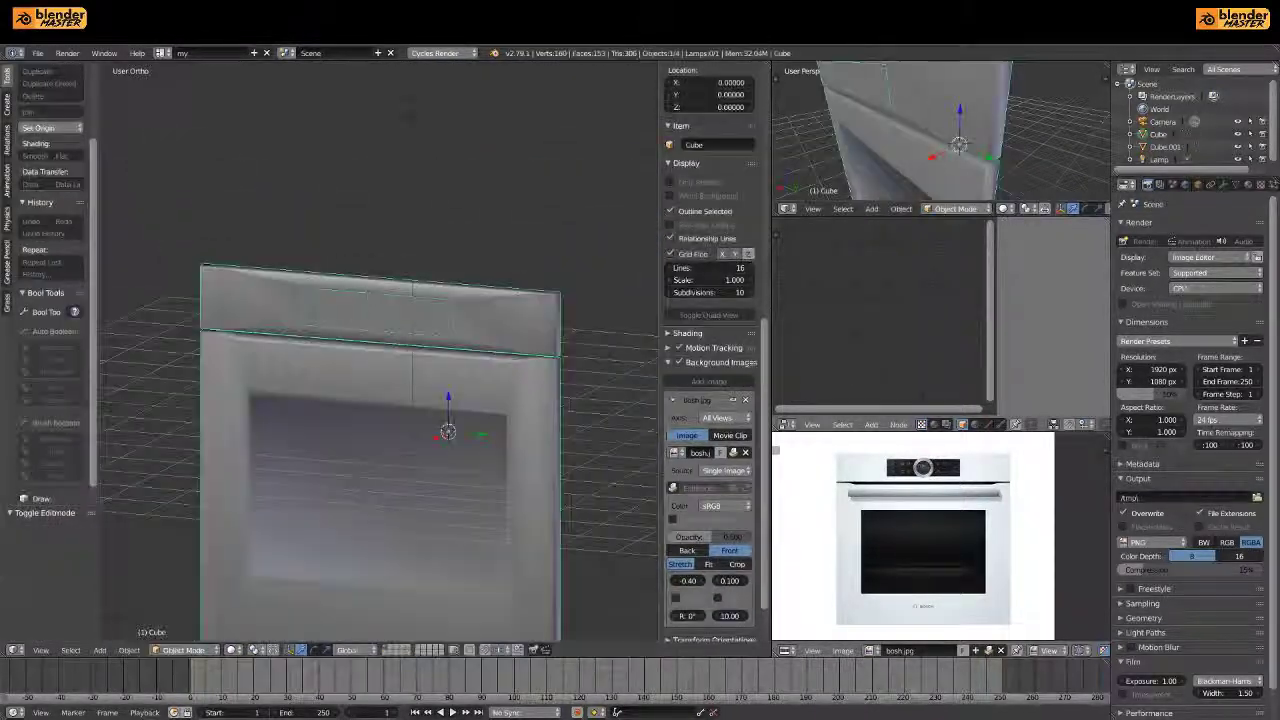
{"action": "key", "text": "Tab"}
{"action": "scroll", "coordinate": [317, 363], "scroll_direction": "up", "scroll_amount": 3}
{"action": "scroll", "coordinate": [294, 263], "scroll_direction": "up", "scroll_amount": 2}
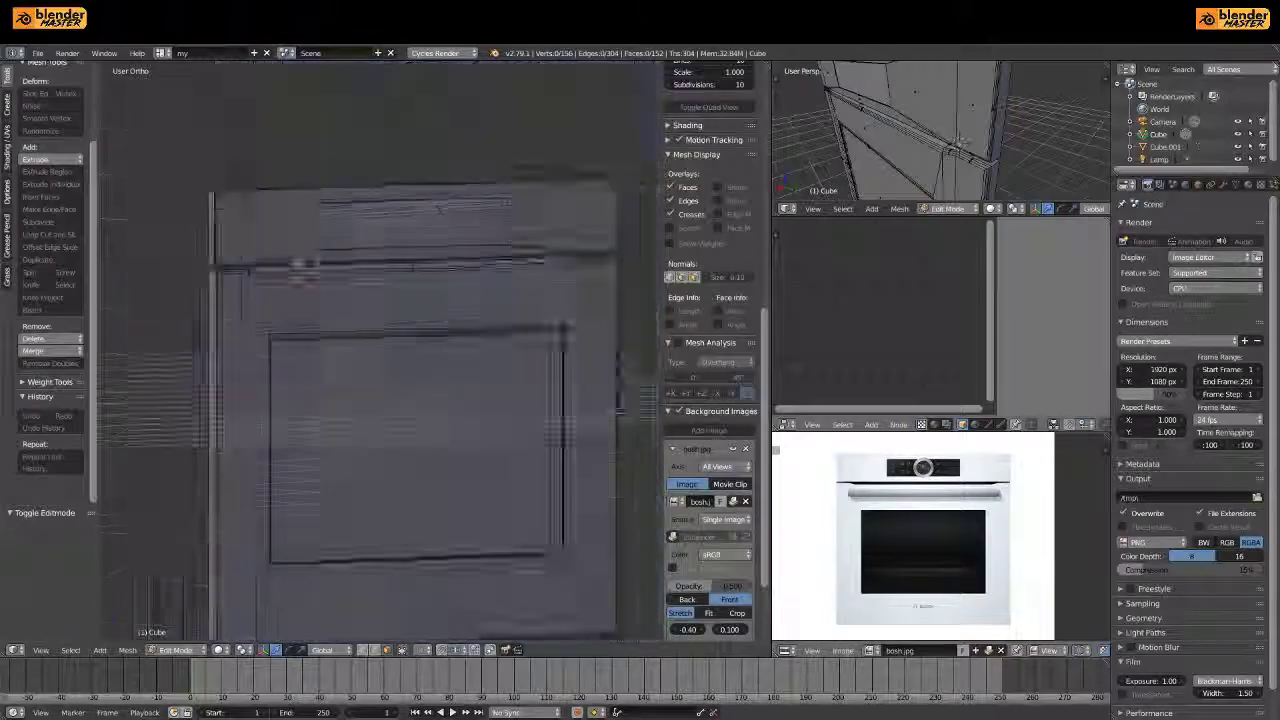
{"action": "middle_click_drag", "start_coordinate": [294, 263], "coordinate": [400, 300]}
{"action": "middle_click_drag", "start_coordinate": [360, 250], "coordinate": [371, 214]}
{"action": "key", "text": "ctrl+Tab"}
{"action": "left_click", "coordinate": [371, 206]}
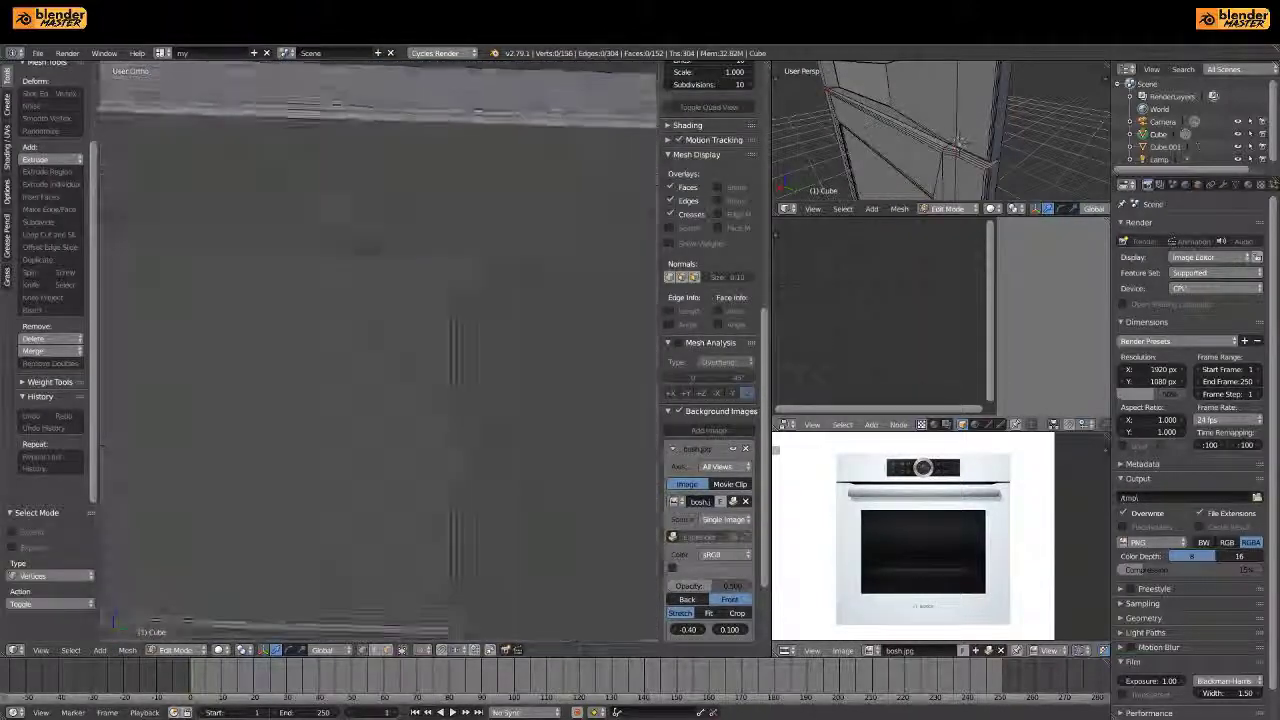
{"action": "key", "text": "ctrl+Tab"}
{"action": "scroll", "coordinate": [368, 258], "scroll_direction": "down", "scroll_amount": 5}
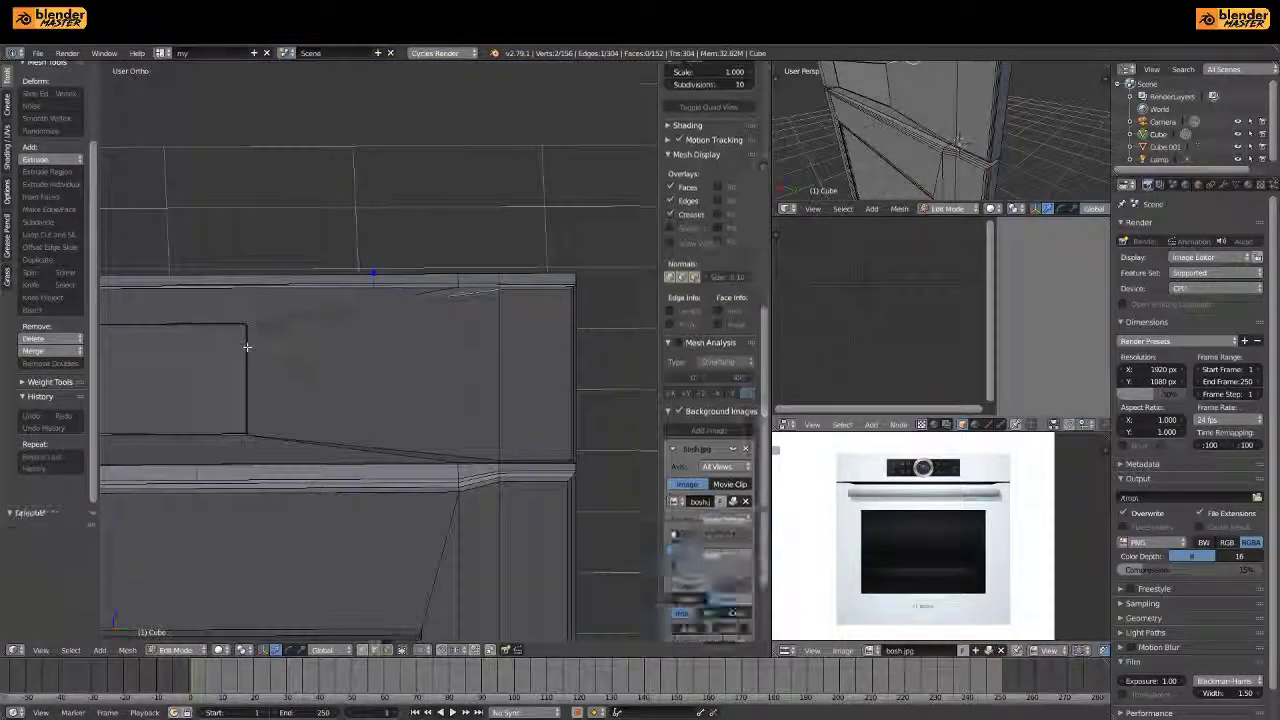
{"action": "scroll", "coordinate": [710, 350], "scroll_direction": "up", "scroll_amount": 3}
{"action": "scroll", "coordinate": [471, 323], "scroll_direction": "up", "scroll_amount": 2}
{"action": "scroll", "coordinate": [507, 281], "scroll_direction": "down", "scroll_amount": 4}
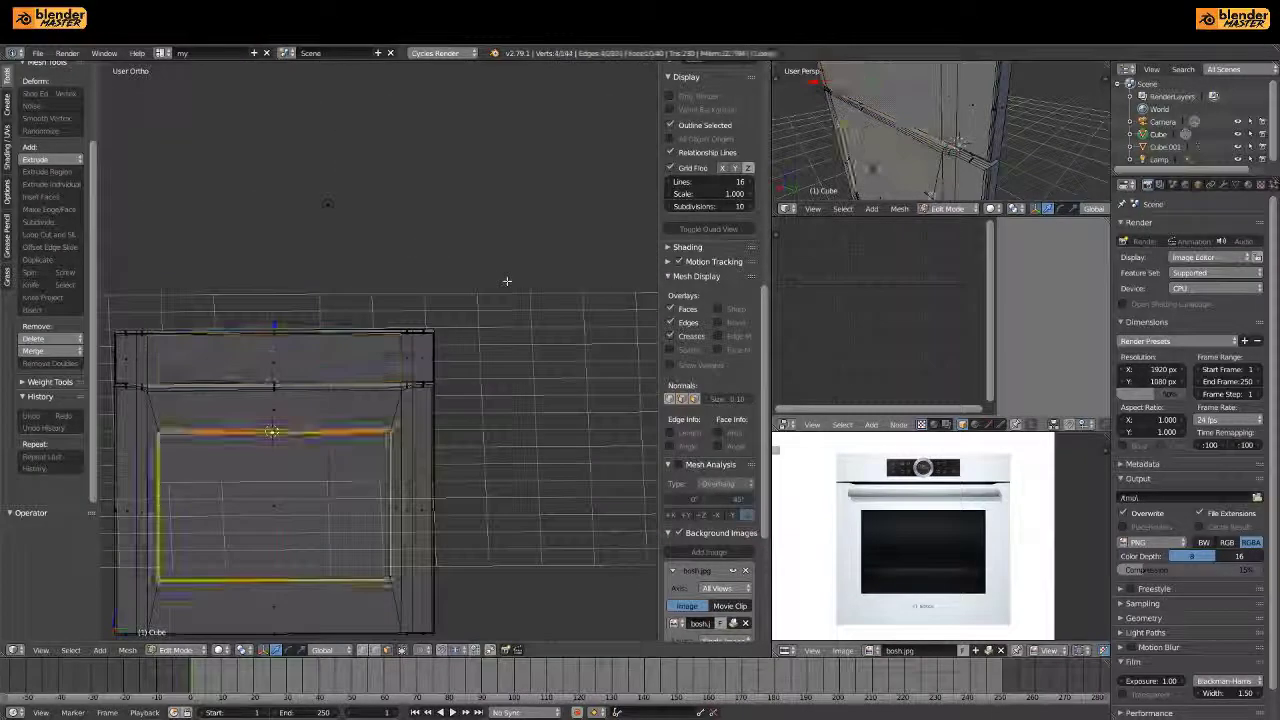
{"action": "scroll", "coordinate": [501, 296], "scroll_direction": "up", "scroll_amount": 3}
{"action": "scroll", "coordinate": [343, 201], "scroll_direction": "up", "scroll_amount": 3}
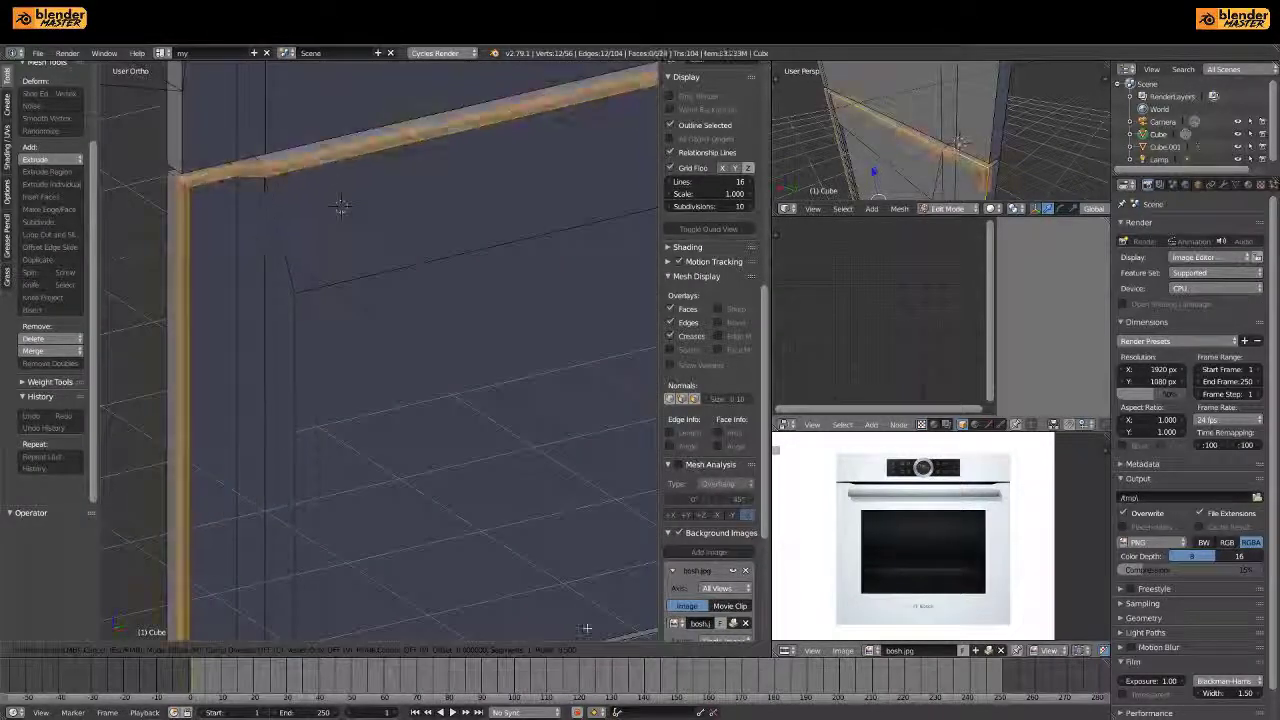
{"action": "key", "text": "s"}
{"action": "right_click", "coordinate": [465, 311]}
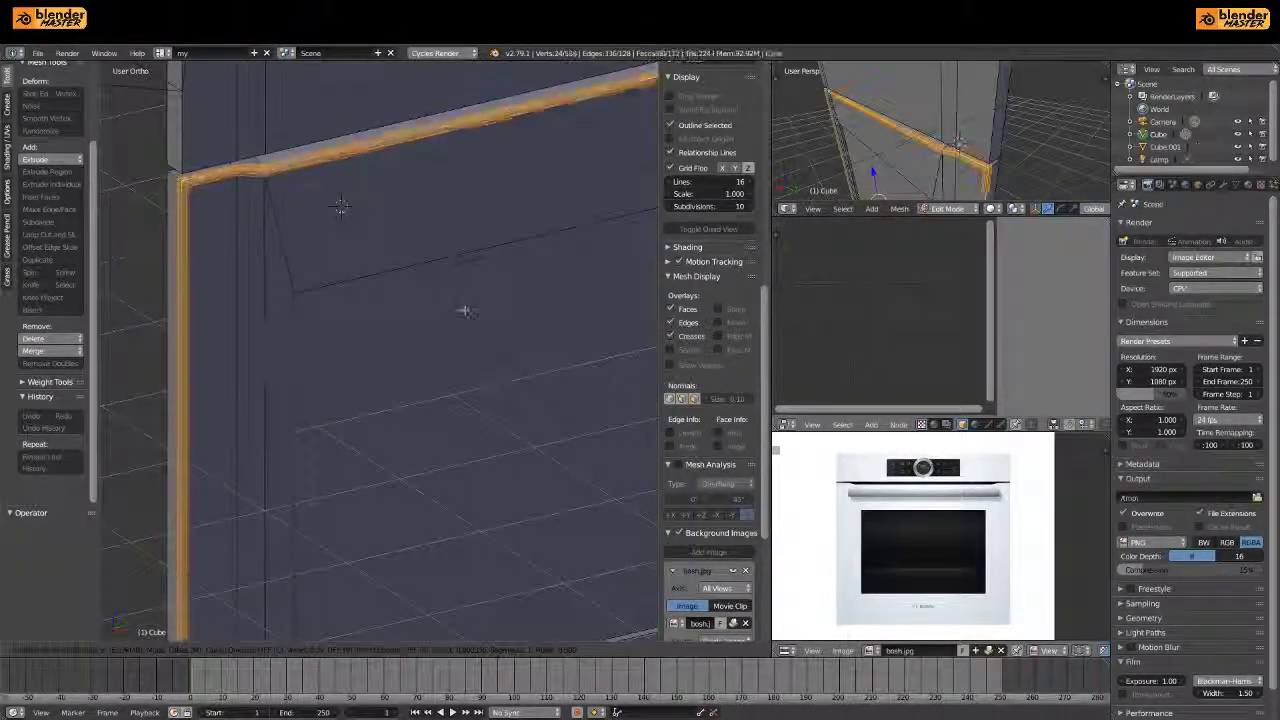
Add a loop cut across the oven front face
{"action": "key", "text": "Tab"}
{"action": "scroll", "coordinate": [209, 237], "scroll_direction": "up", "scroll_amount": 3}
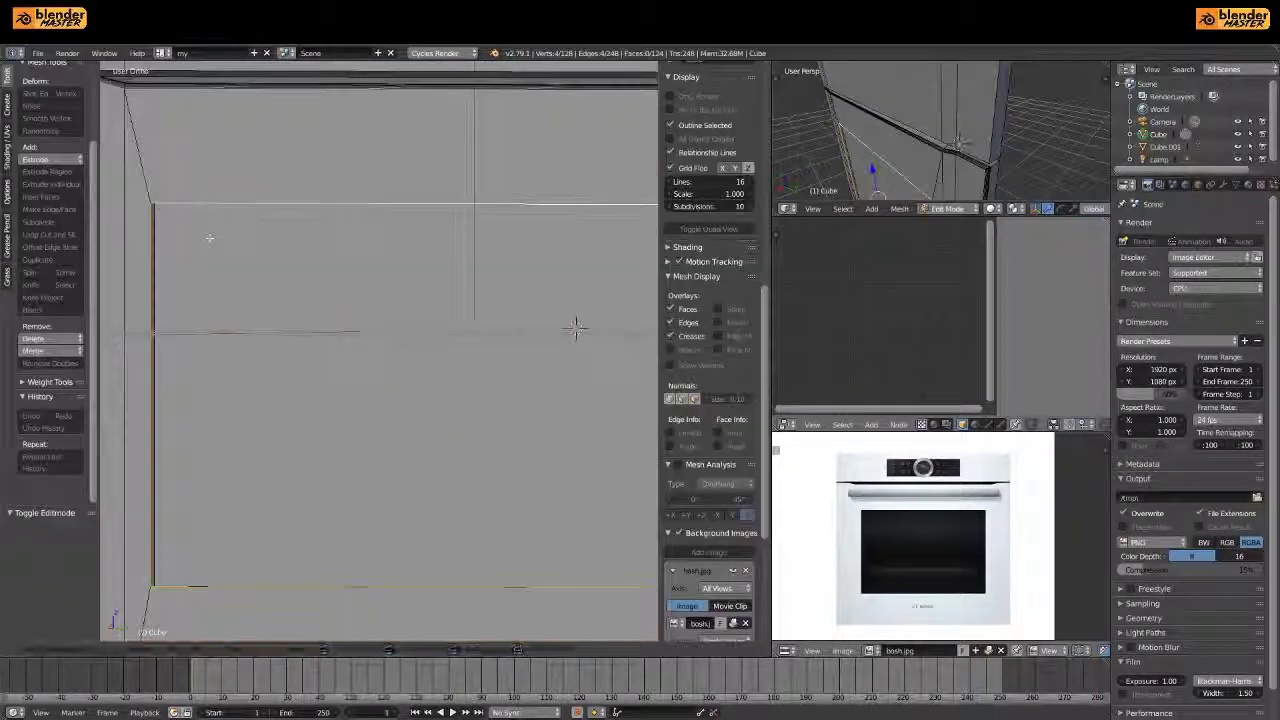
{"action": "left_click", "coordinate": [575, 328]}
{"action": "middle_click_drag", "start_coordinate": [575, 328], "coordinate": [403, 293]}
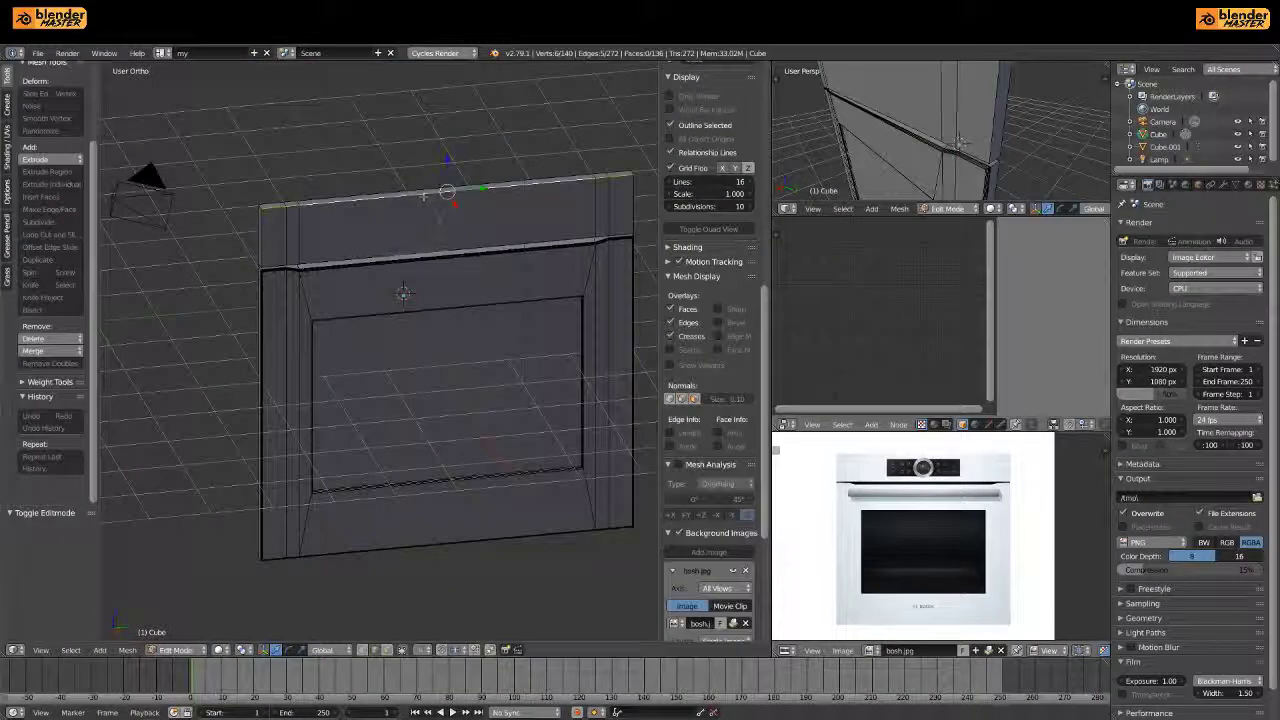
{"action": "scroll", "coordinate": [403, 293], "scroll_direction": "up", "scroll_amount": 5}
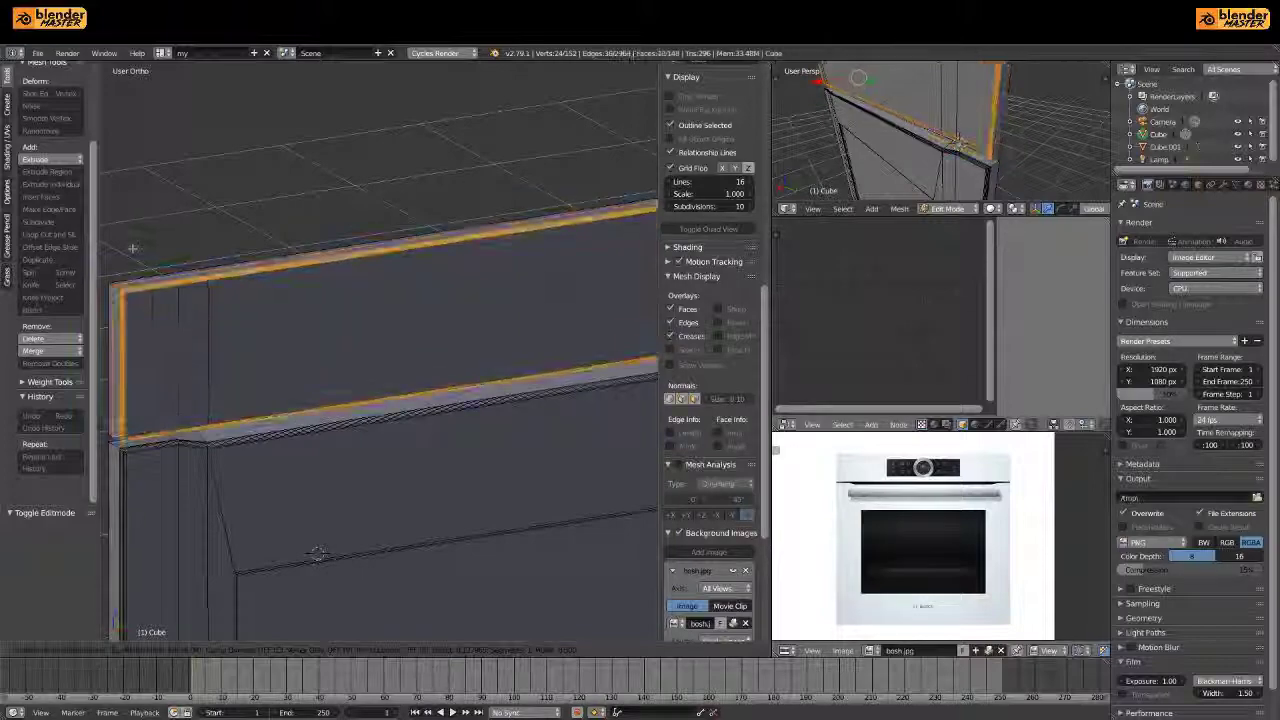
{"action": "middle_click_drag", "start_coordinate": [135, 258], "coordinate": [450, 300]}
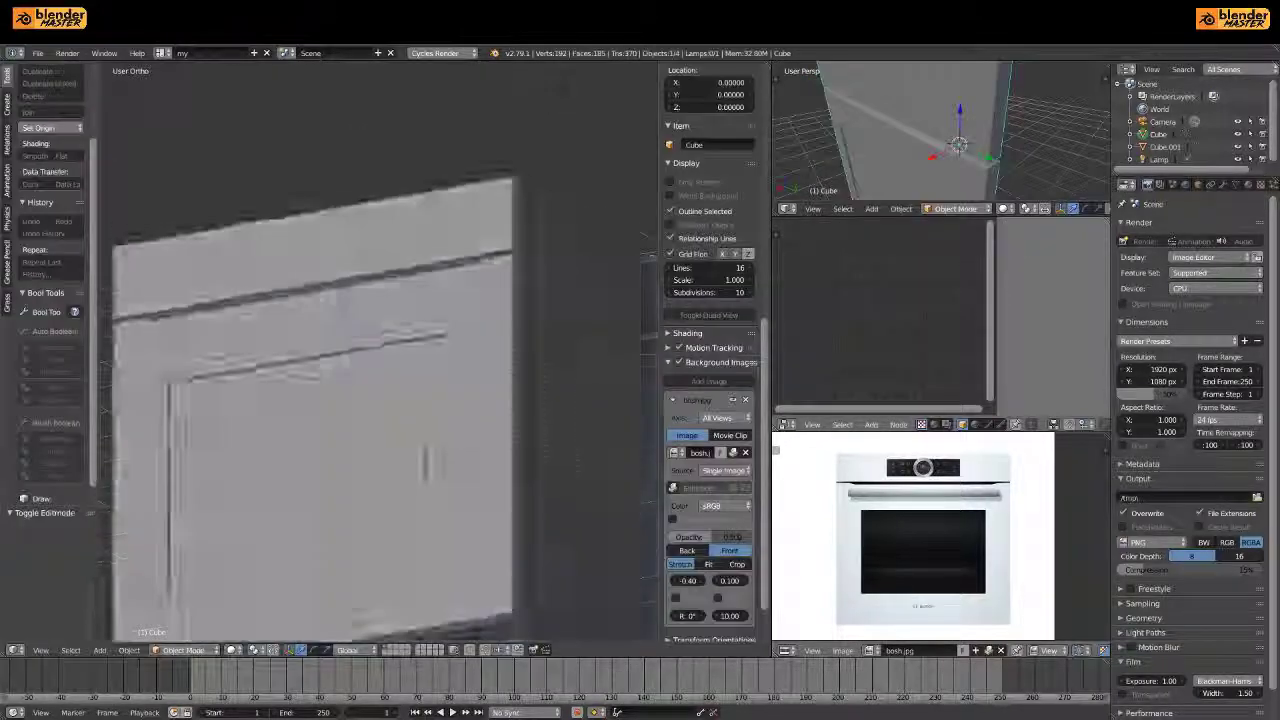
Inset the control-panel face, scale it to fit, and extrude it inward
{"action": "right_click", "coordinate": [517, 331]}
{"action": "key", "text": "i"}
{"action": "left_click", "coordinate": [515, 349]}
{"action": "key", "text": "KP_3"}
{"action": "scroll", "coordinate": [515, 349], "scroll_direction": "up", "scroll_amount": 1}
{"action": "key", "text": "s"}
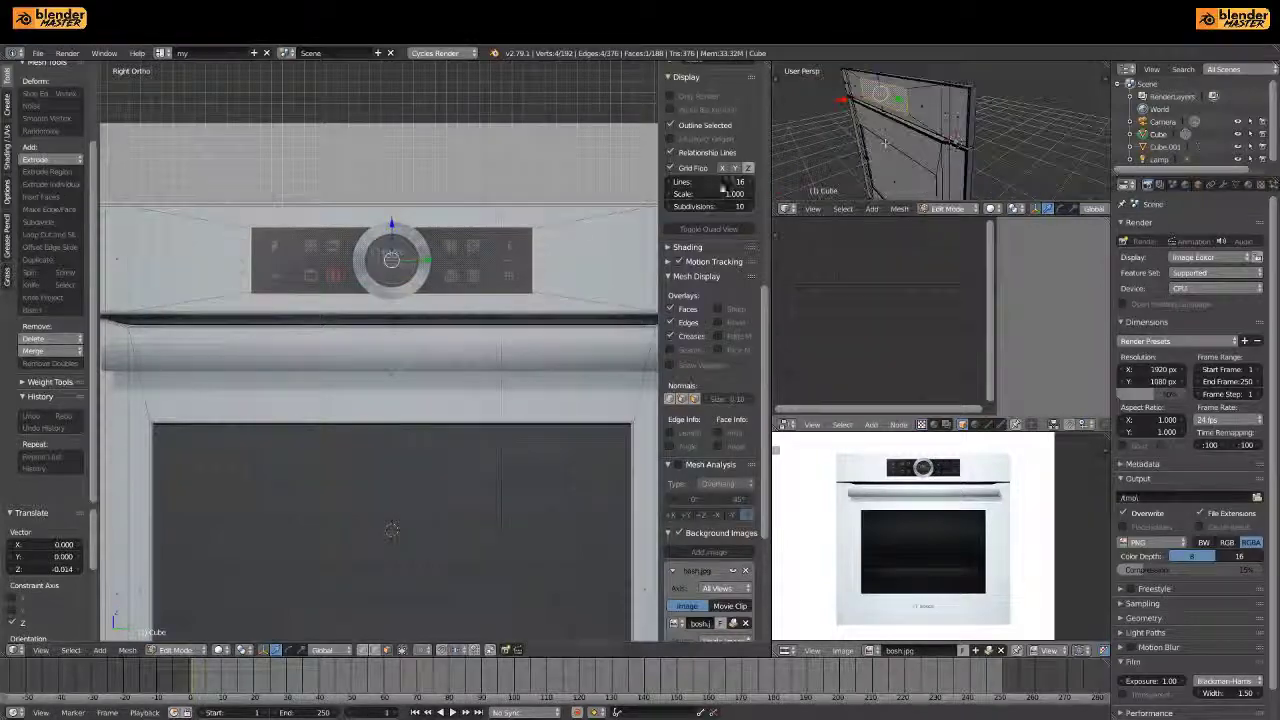
{"action": "middle_click_drag", "start_coordinate": [300, 400], "coordinate": [386, 291]}
{"action": "key", "text": "e"}
{"action": "left_click", "coordinate": [386, 291]}
{"action": "key", "text": "space"}
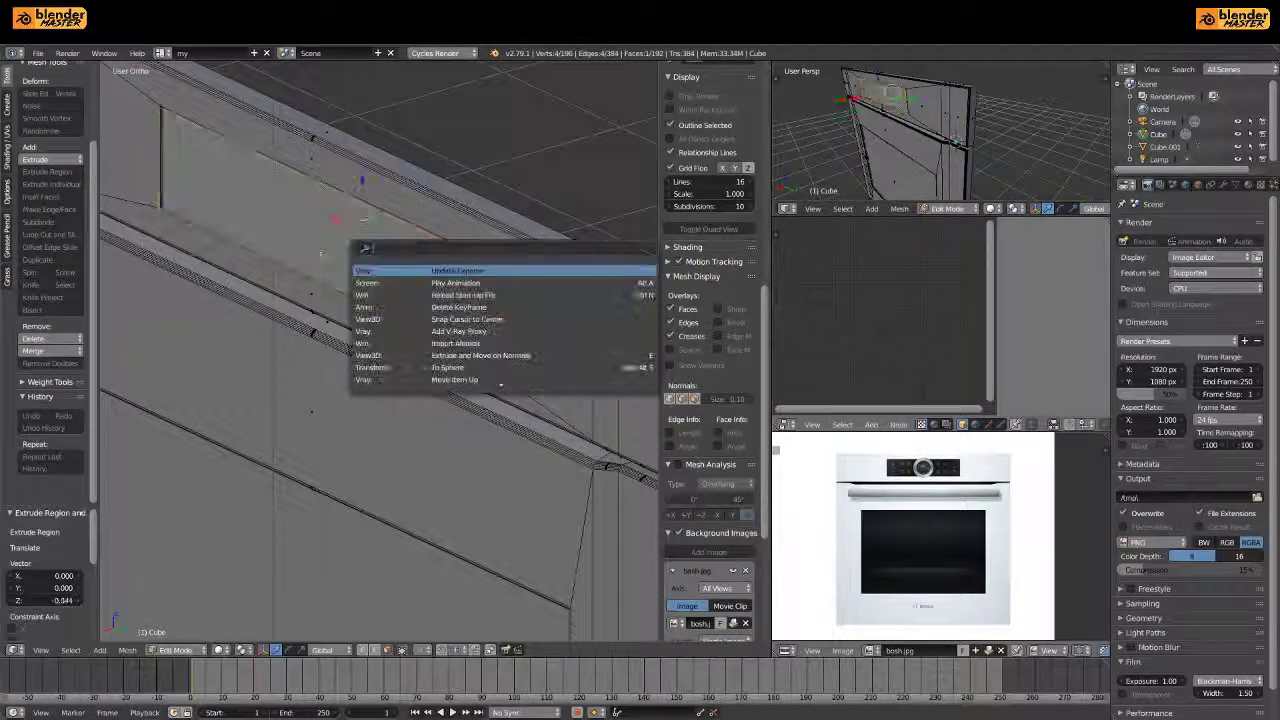
{"action": "key", "text": "Return"}
{"action": "mouse_move", "coordinate": [386, 292]}
{"action": "middle_mouse_down"}
{"action": "mouse_move", "coordinate": [400, 355]}
{"action": "mouse_move", "coordinate": [314, 214]}
{"action": "middle_mouse_up"}
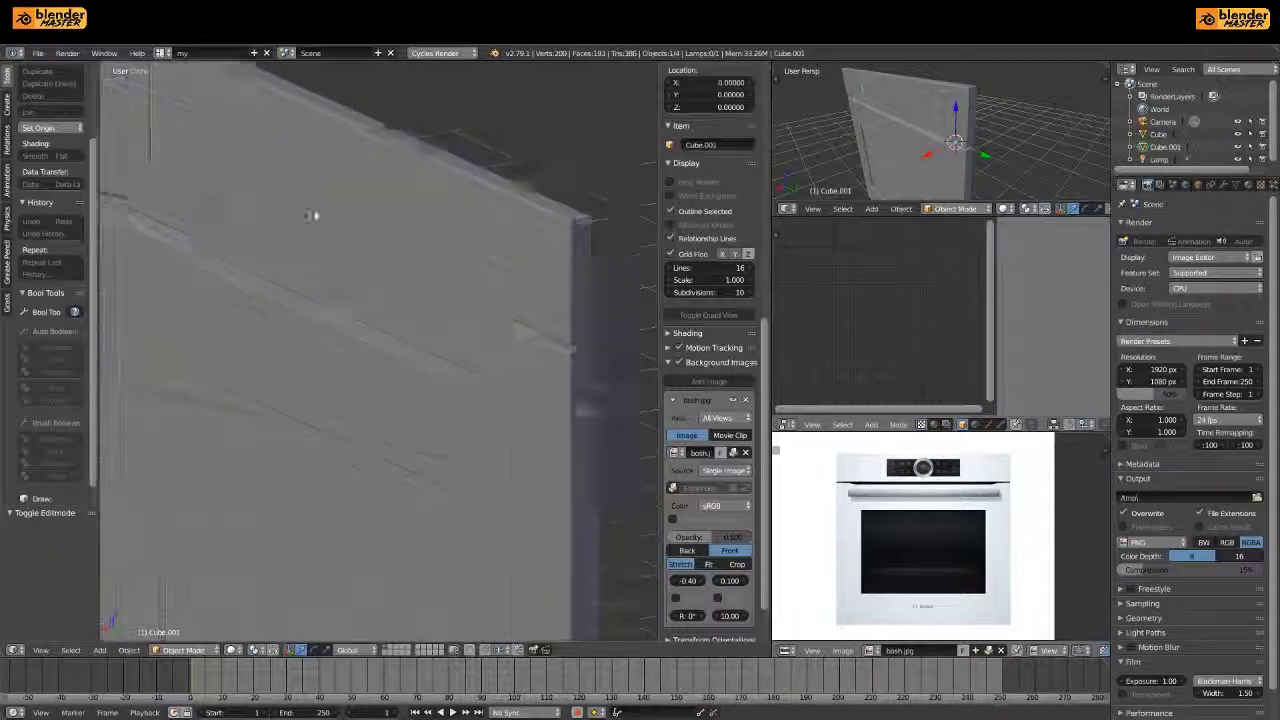
Separate part of the mesh into a new object, Cube.002
{"action": "key", "text": "Tab"}
{"action": "scroll", "coordinate": [409, 263], "scroll_direction": "down", "scroll_amount": 3}
{"action": "middle_click_drag", "start_coordinate": [600, 306], "coordinate": [346, 366]}
{"action": "scroll", "coordinate": [346, 366], "scroll_direction": "up", "scroll_amount": 2}
{"action": "key", "text": "Tab"}
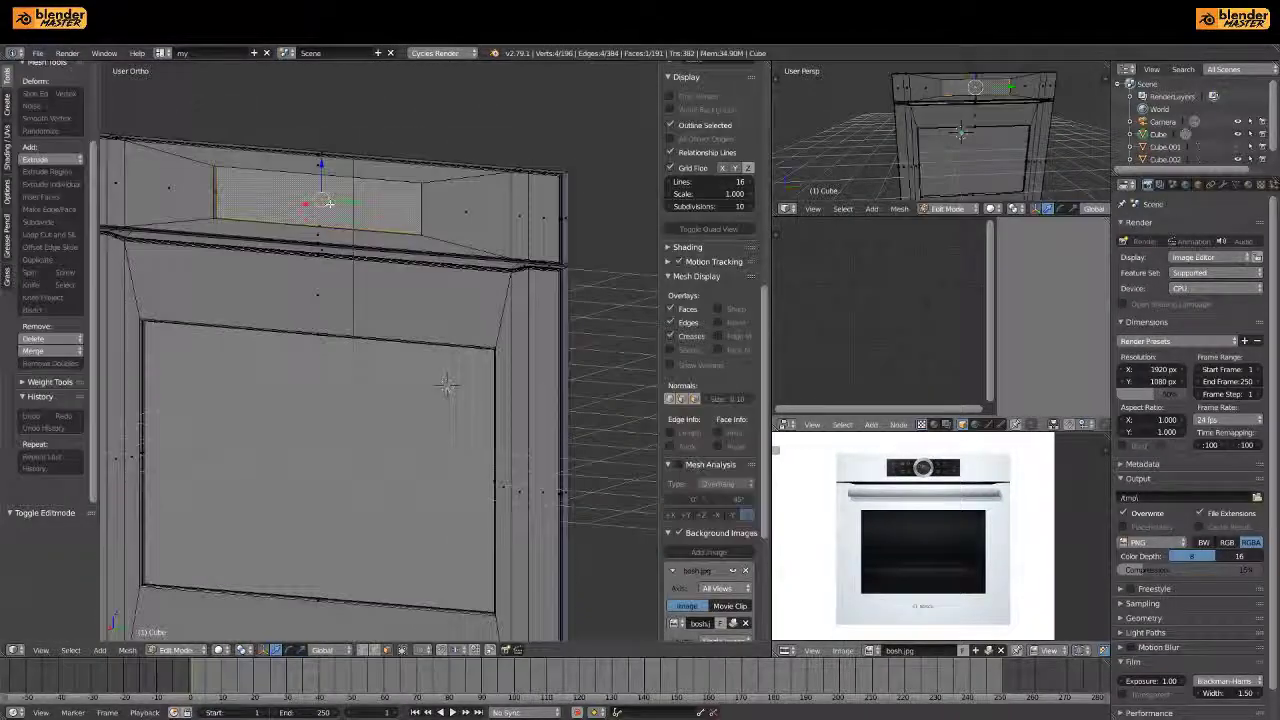
{"action": "key", "text": "p"}
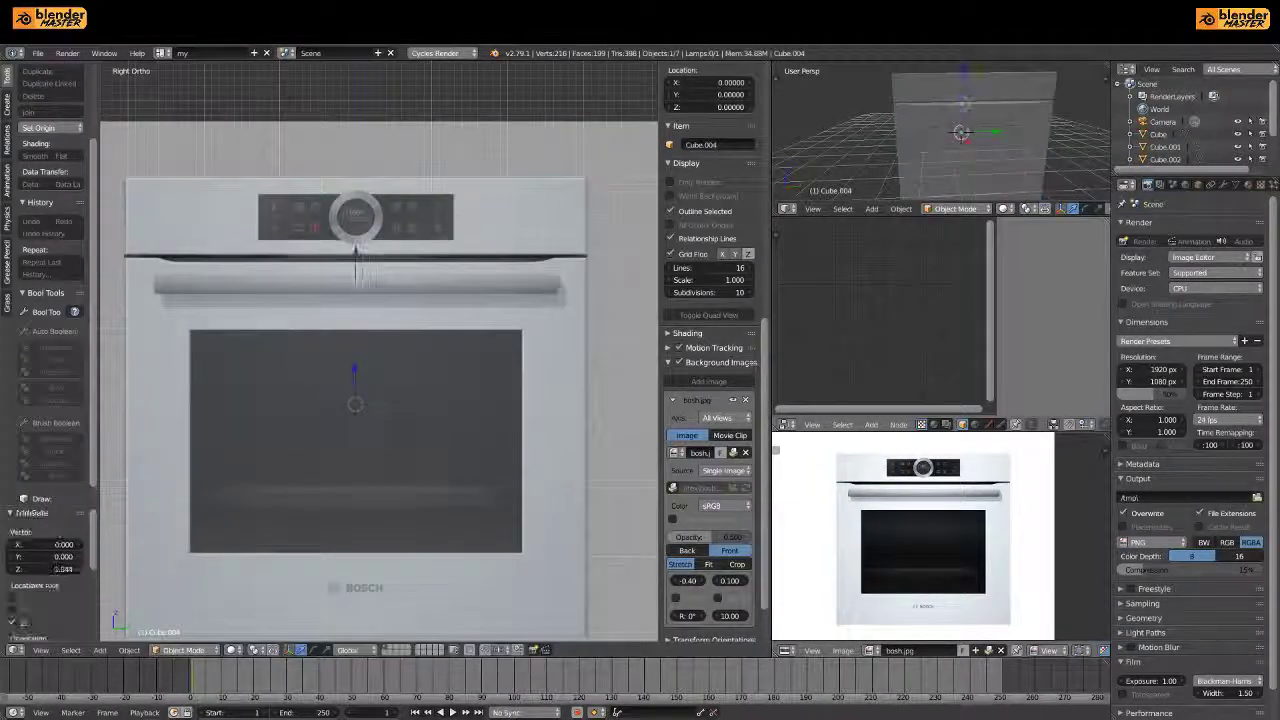
Nudge Cube.004's face along X and extrude it to lengthen the handle piece
{"action": "scroll", "coordinate": [347, 234], "scroll_direction": "up", "scroll_amount": 3}
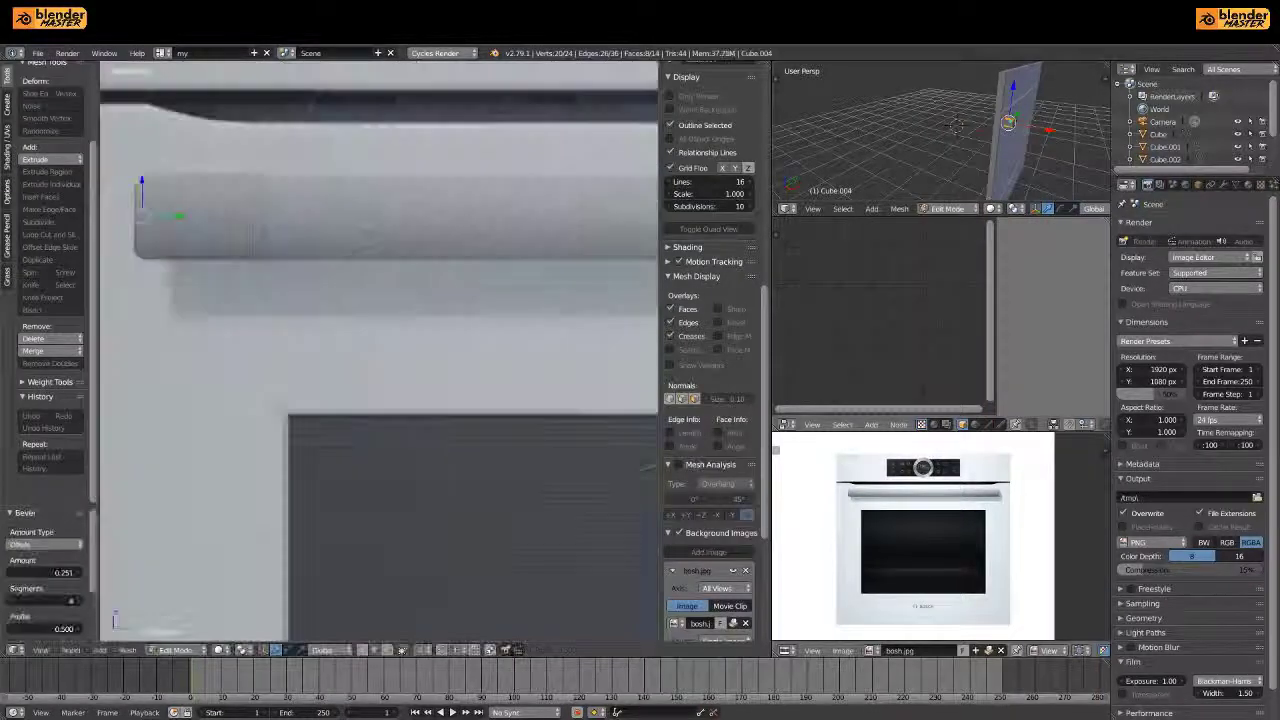
{"action": "key", "text": "Tab"}
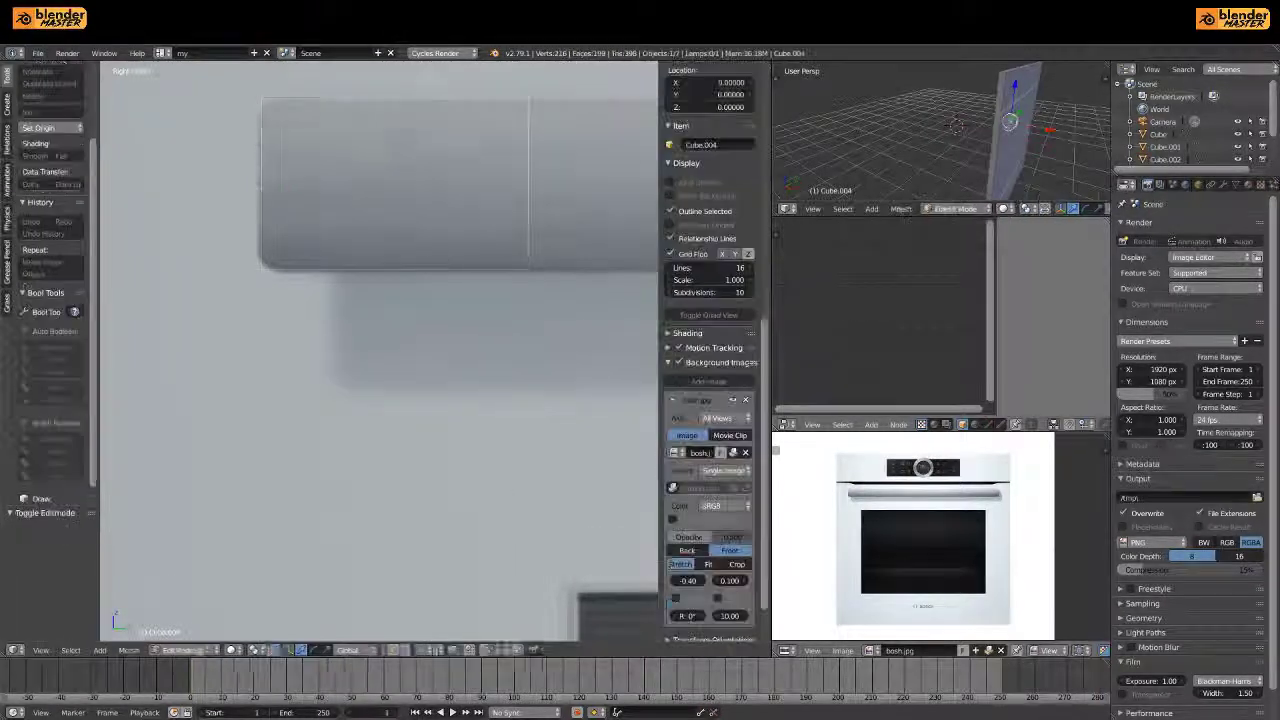
{"action": "key", "text": "Tab"}
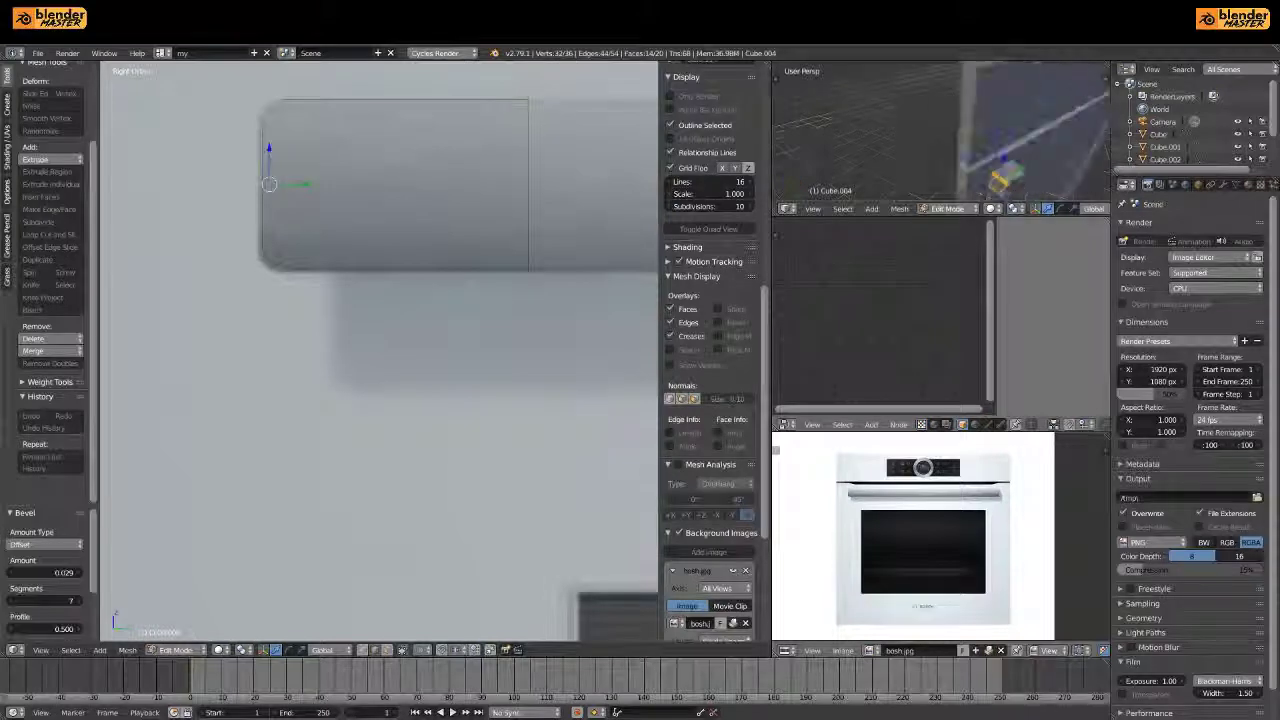
{"action": "key", "text": "3"}
{"action": "left_click_drag", "start_coordinate": [996, 133], "coordinate": [1022, 133]}
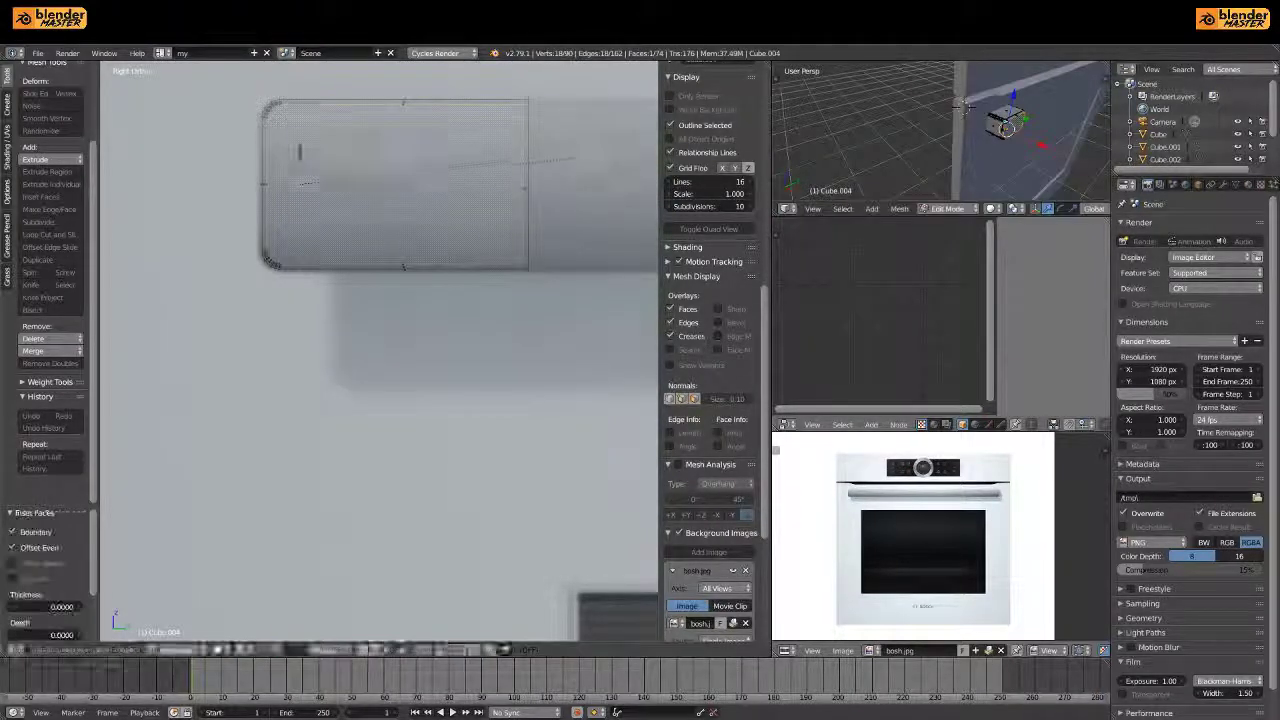
{"action": "key", "text": "e"}
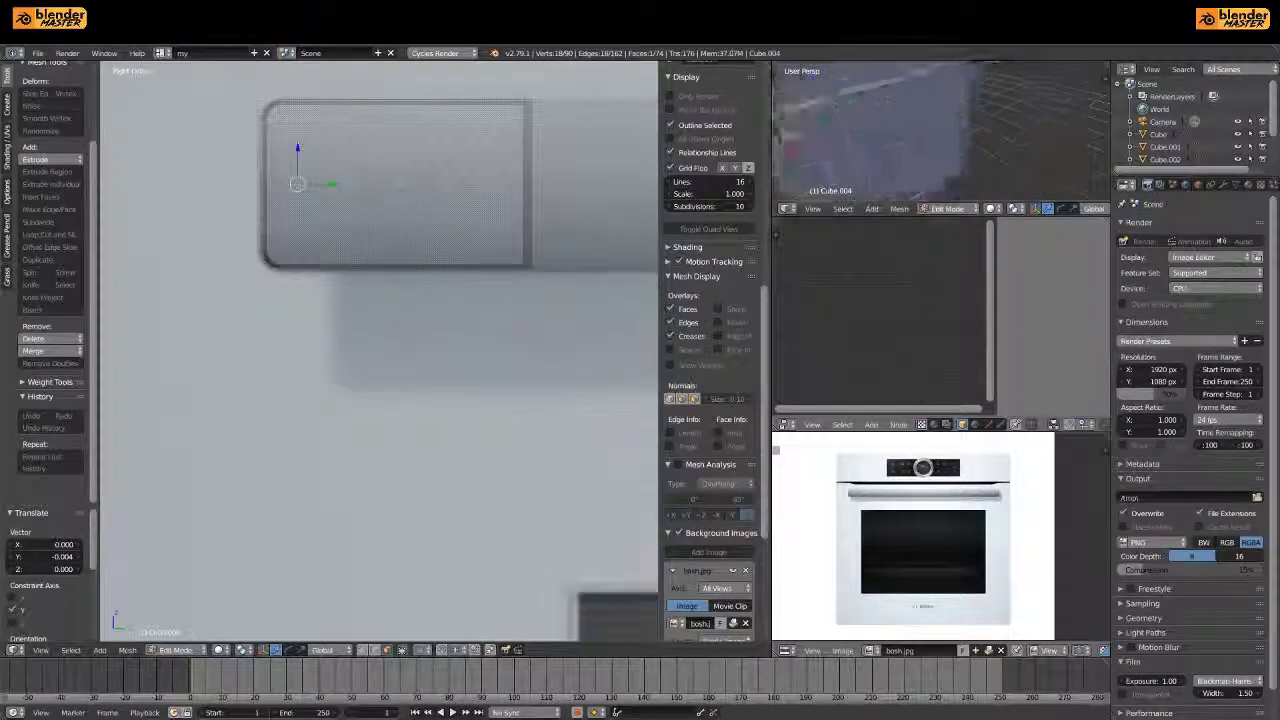
{"action": "left_click", "coordinate": [906, 100]}
{"action": "key", "text": "Tab"}
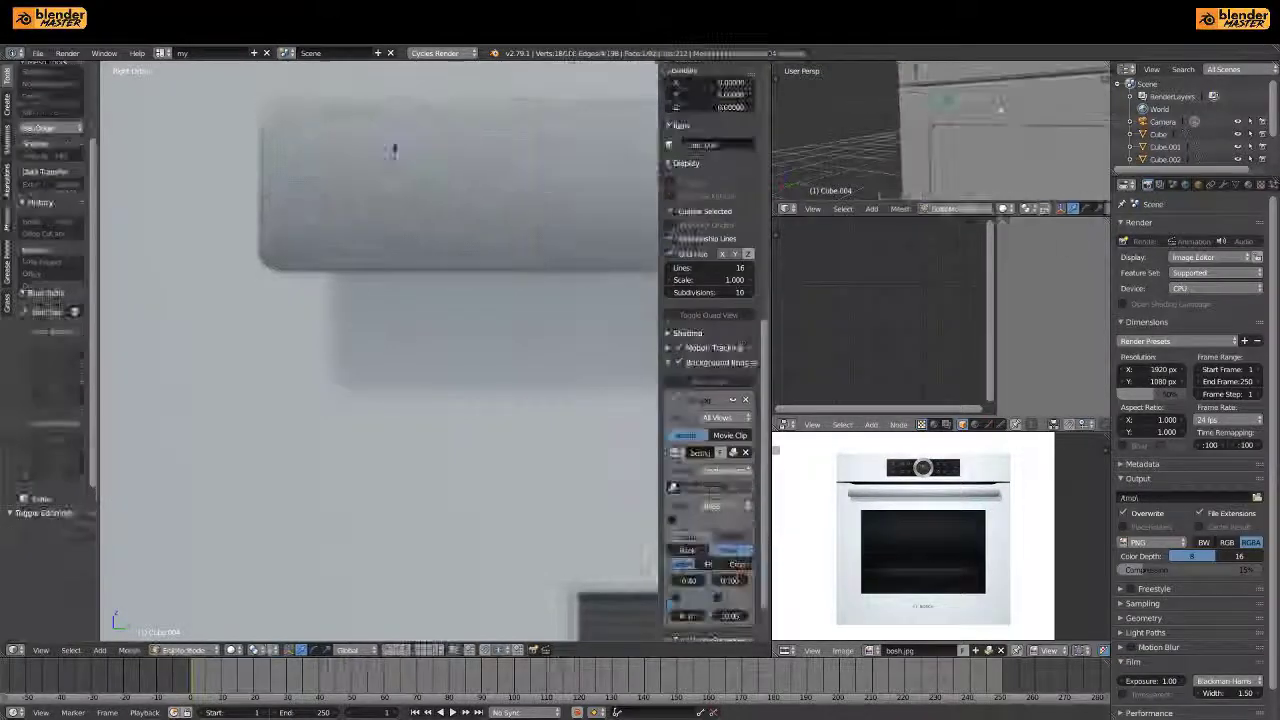
Set Cube.004's origin to the 3D cursor and add a Mirror modifier
{"action": "left_click", "coordinate": [40, 167]}
{"action": "left_click", "coordinate": [60, 222]}
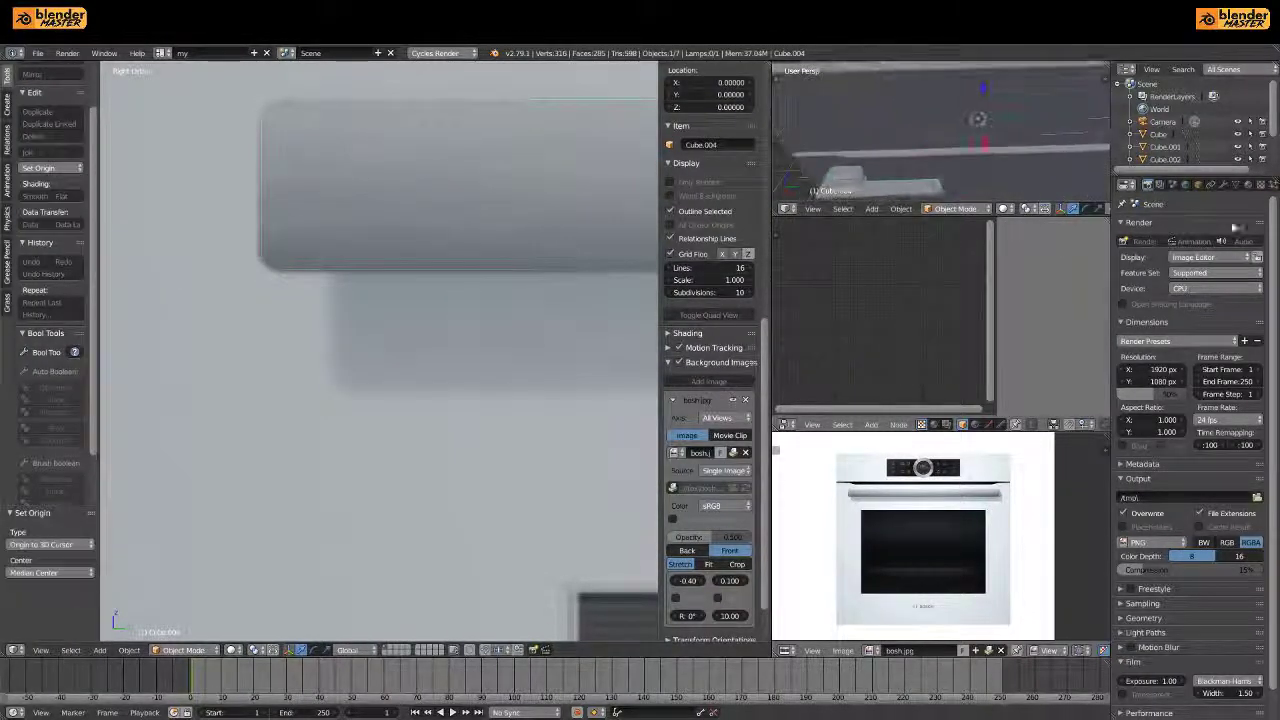
{"action": "left_click", "coordinate": [1222, 184]}
{"action": "left_click", "coordinate": [1195, 227]}
{"action": "left_click", "coordinate": [1030, 406]}
In Edit Mode on the handle, delete the unwanted faces and select the handle's edge loop
{"action": "key", "text": "Tab"}
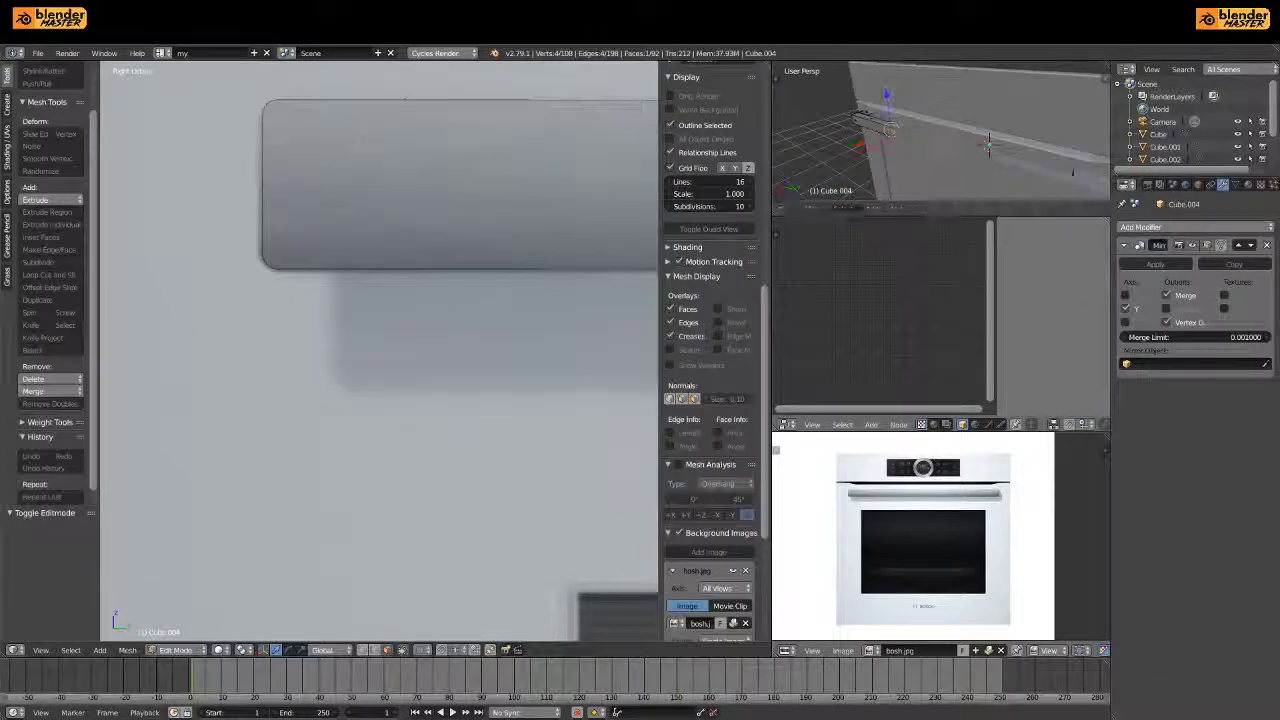
{"action": "key", "text": "x"}
{"action": "left_click", "coordinate": [972, 153]}
{"action": "scroll", "coordinate": [712, 400], "scroll_direction": "up", "scroll_amount": 3}
{"action": "right_click", "coordinate": [1013, 153]}
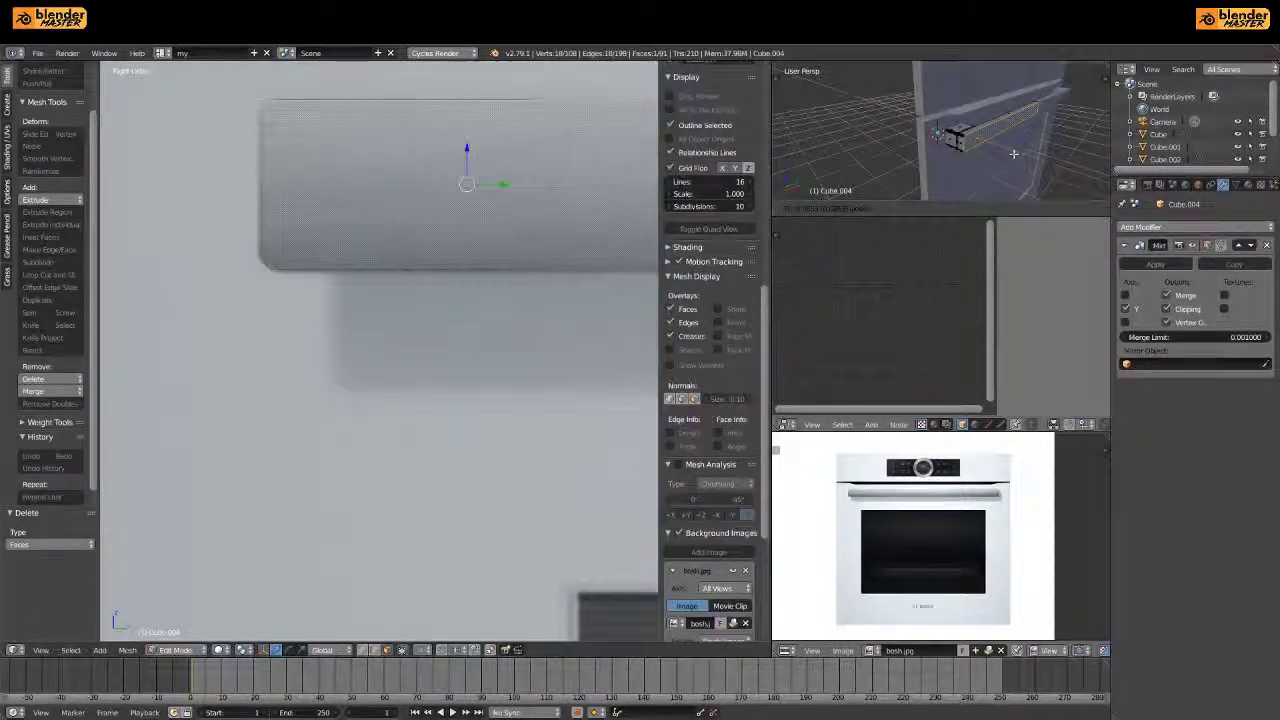
{"action": "left_click", "coordinate": [1006, 124]}
{"action": "right_click", "coordinate": [1040, 108], "text": "alt"}
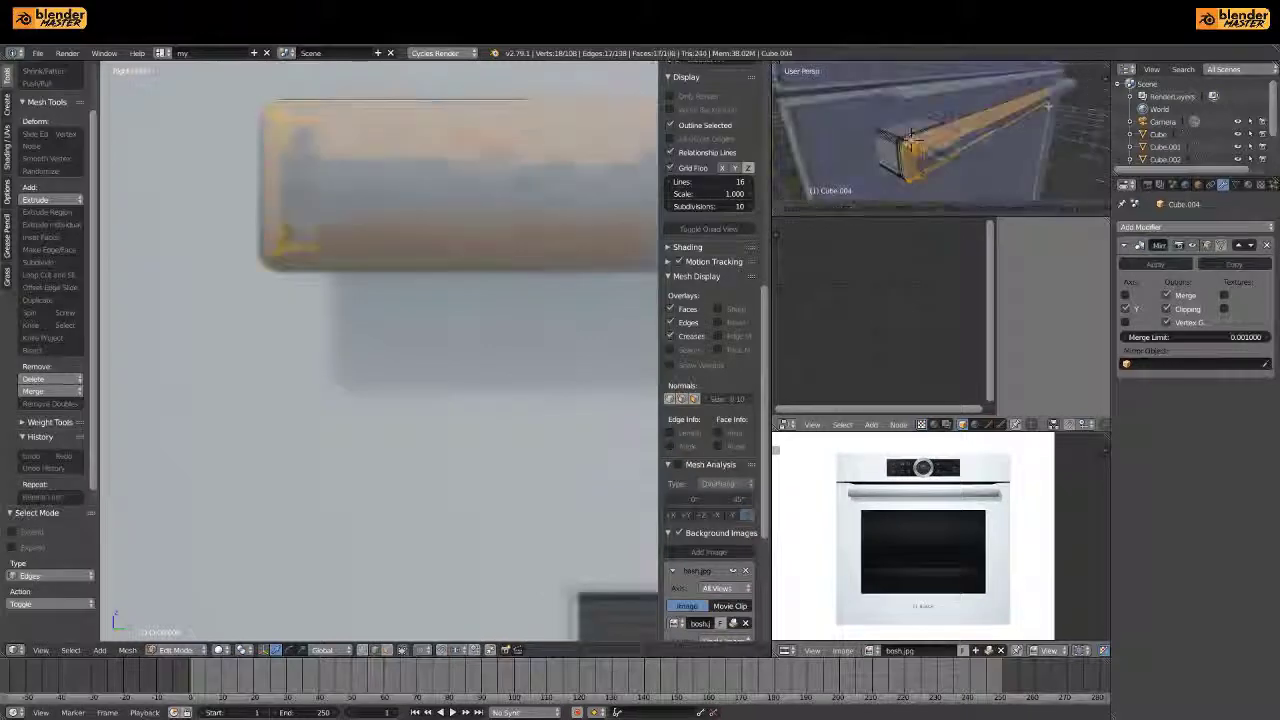
Cut the handle with a loop cut across its length
{"action": "key", "text": "ctrl+r"}
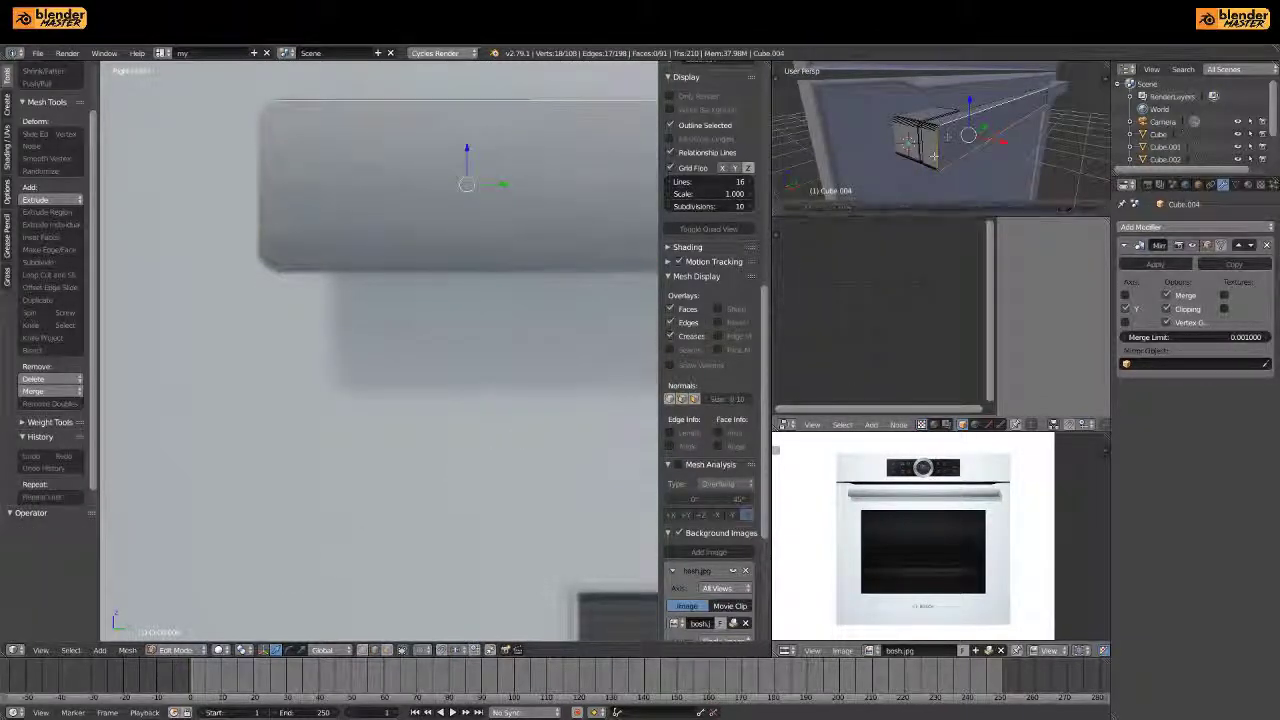
{"action": "scroll", "coordinate": [602, 523], "scroll_direction": "down", "scroll_amount": 3}
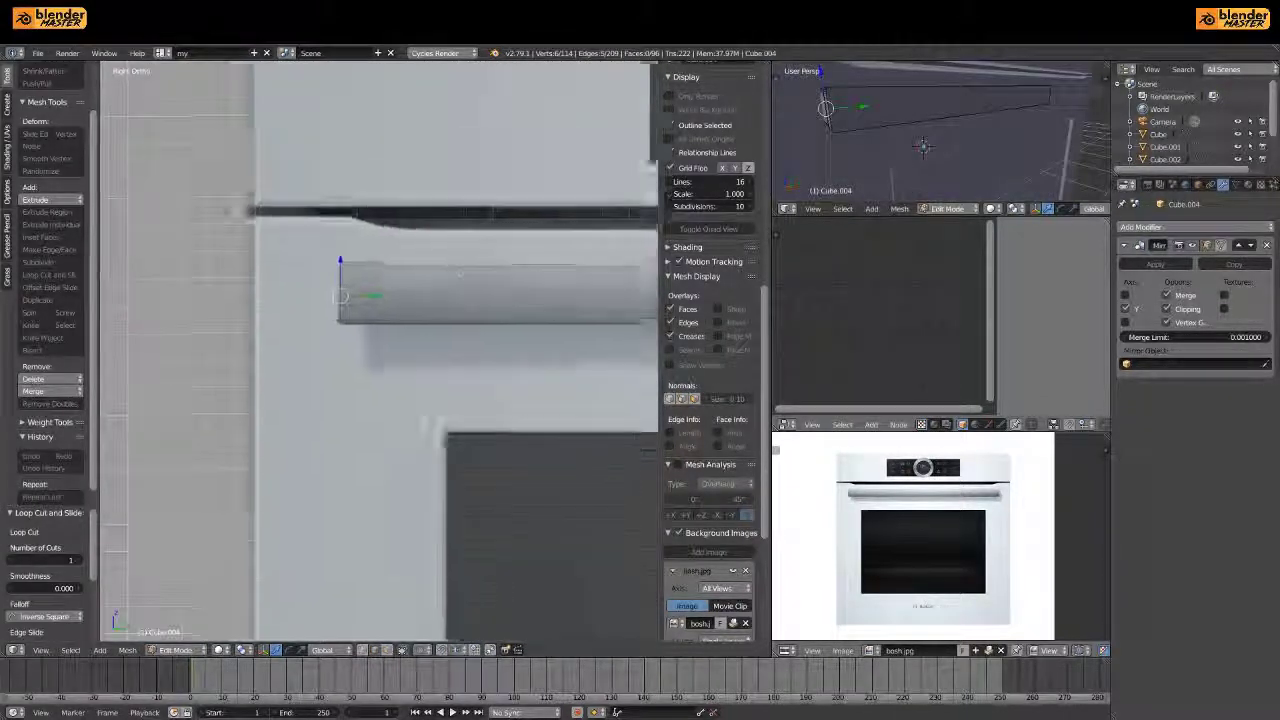
{"action": "scroll", "coordinate": [602, 523], "scroll_direction": "down", "scroll_amount": 2}
{"action": "scroll", "coordinate": [602, 523], "scroll_direction": "up", "scroll_amount": 3}
{"action": "scroll", "coordinate": [602, 523], "scroll_direction": "down", "scroll_amount": 3}
{"action": "key", "text": "ctrl+r"}
{"action": "key", "text": "Return"}
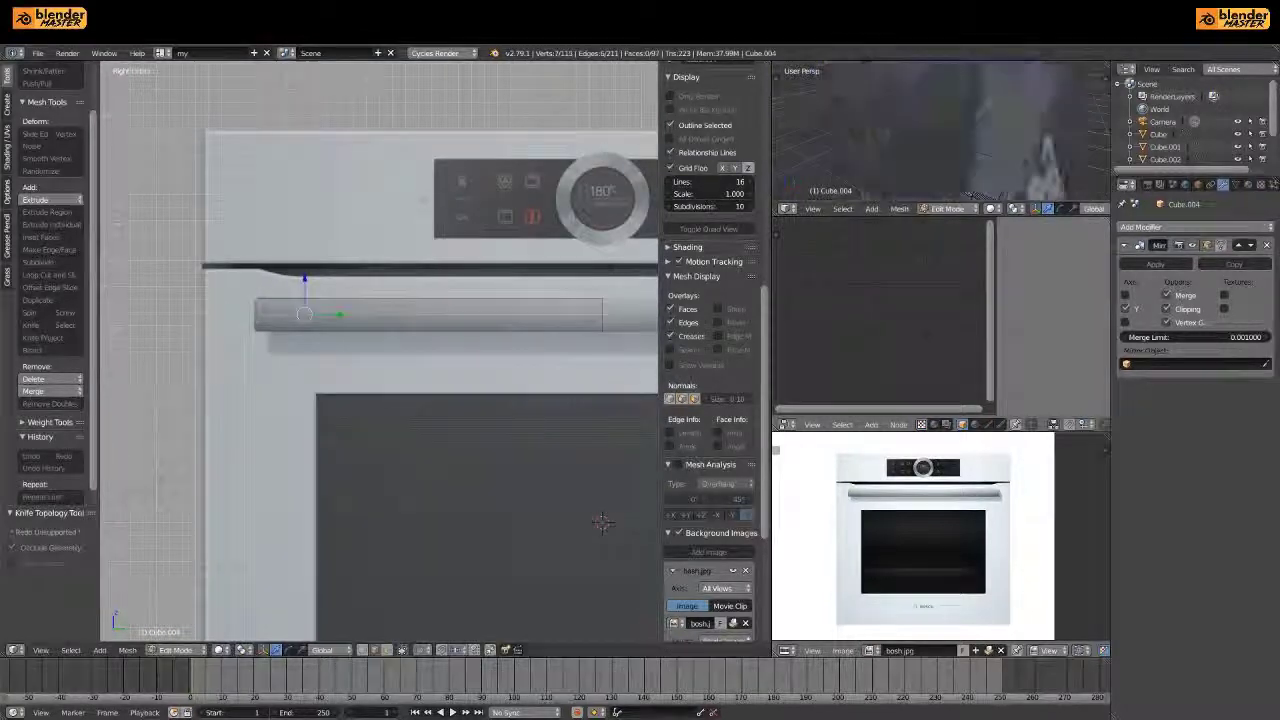
Select the whole handle mesh and move it 0.025 along X
{"action": "key", "text": "ctrl+l"}
{"action": "type", "text": "gx.025"}
{"action": "key", "text": "Return"}
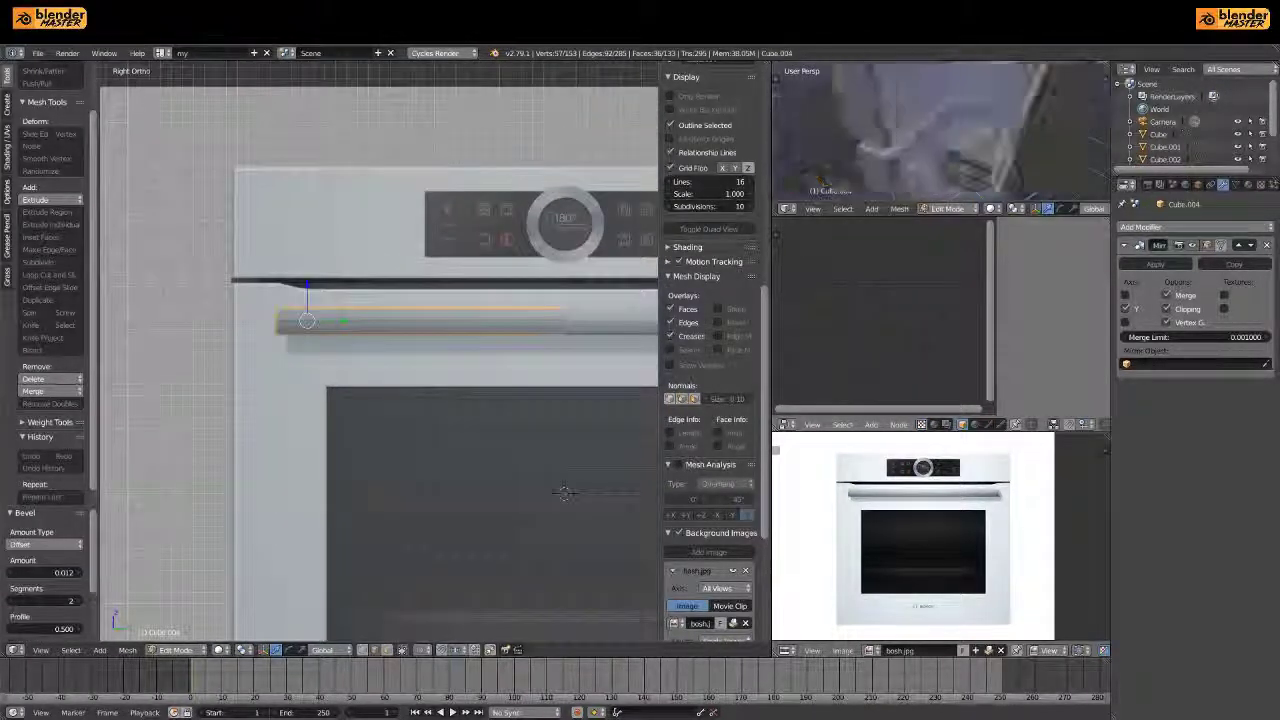
{"action": "key", "text": "Tab"}
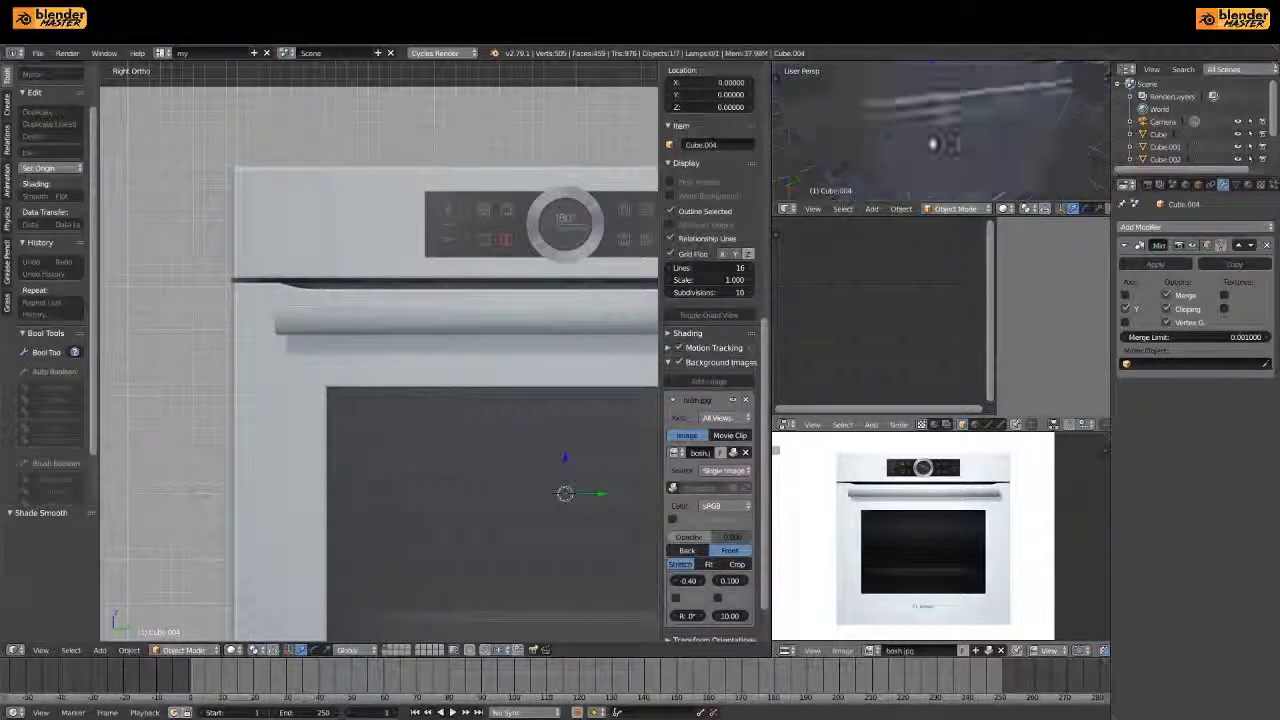
Apply the handle's Mirror modifier so it becomes one full-width mesh
{"action": "key", "text": "Tab"}
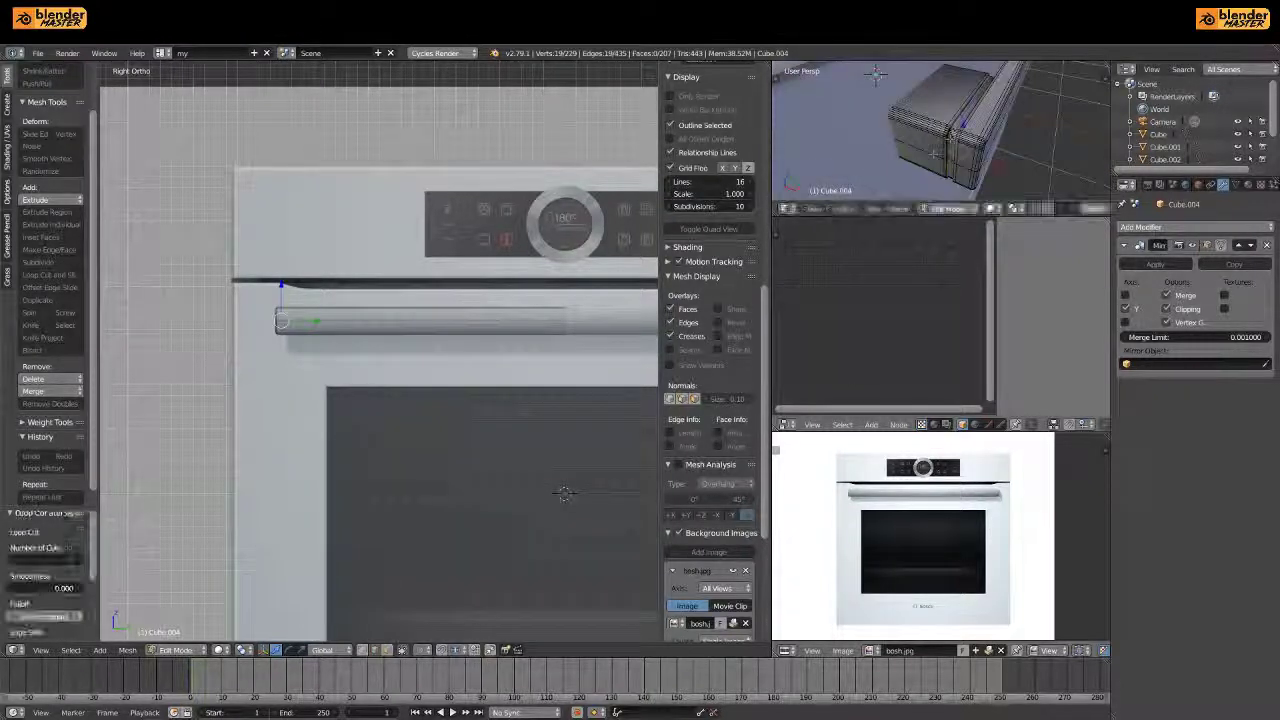
{"action": "key", "text": "Tab"}
{"action": "key", "text": "ctrl+a"}
{"action": "key", "text": "Tab"}
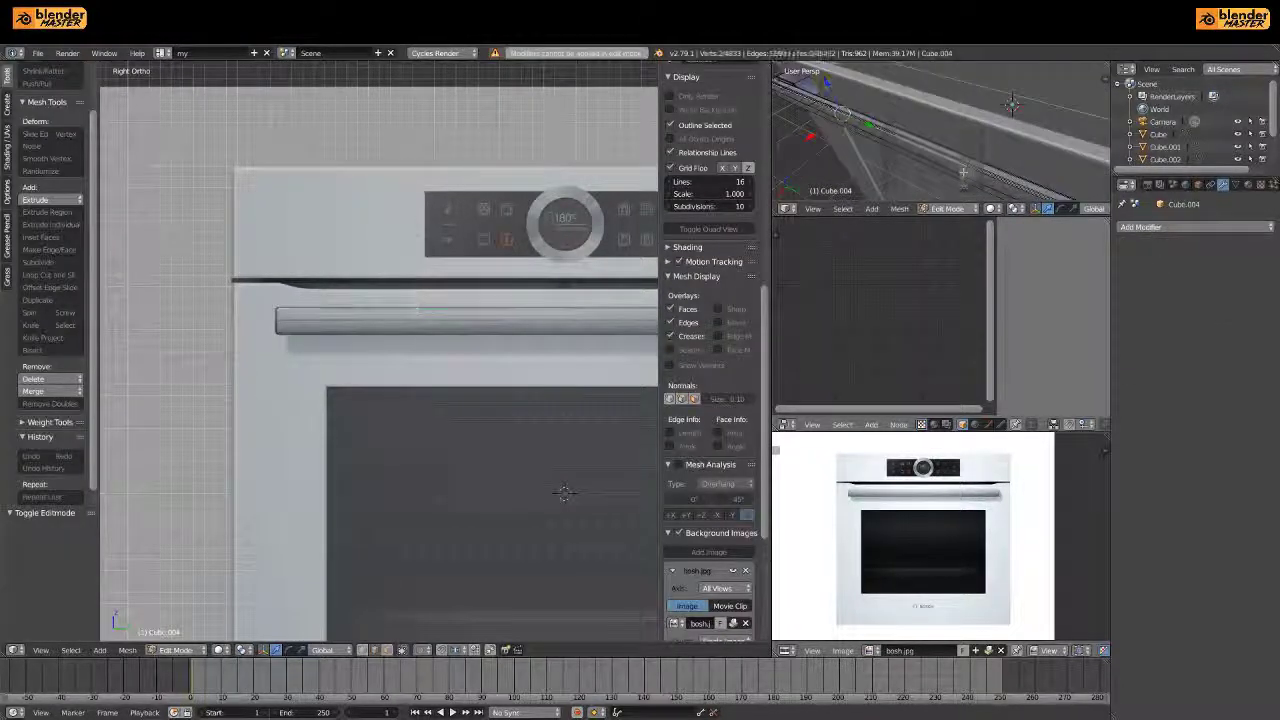
Dissolve the extra handle edges and add a new loop cut across it
{"action": "key", "text": "x"}
{"action": "left_click", "coordinate": [944, 220]}
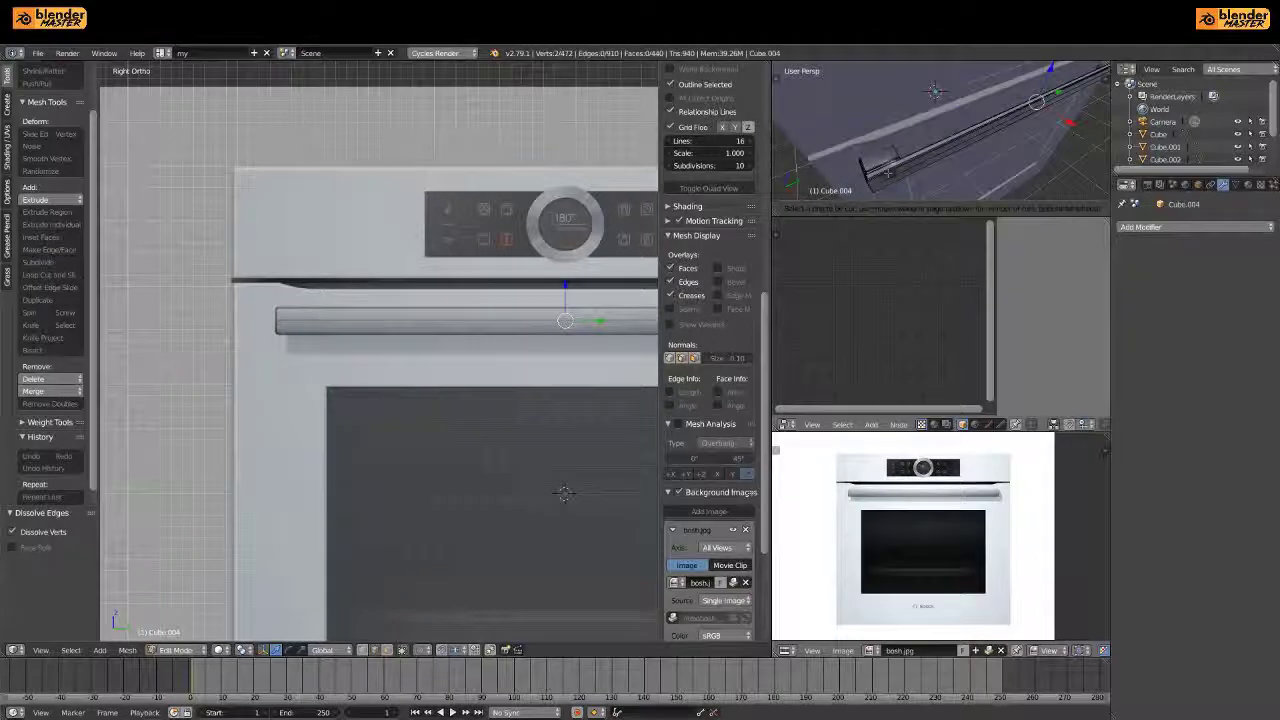
{"action": "left_click", "coordinate": [887, 172]}
{"action": "middle_click_drag", "start_coordinate": [887, 172], "coordinate": [1040, 154]}
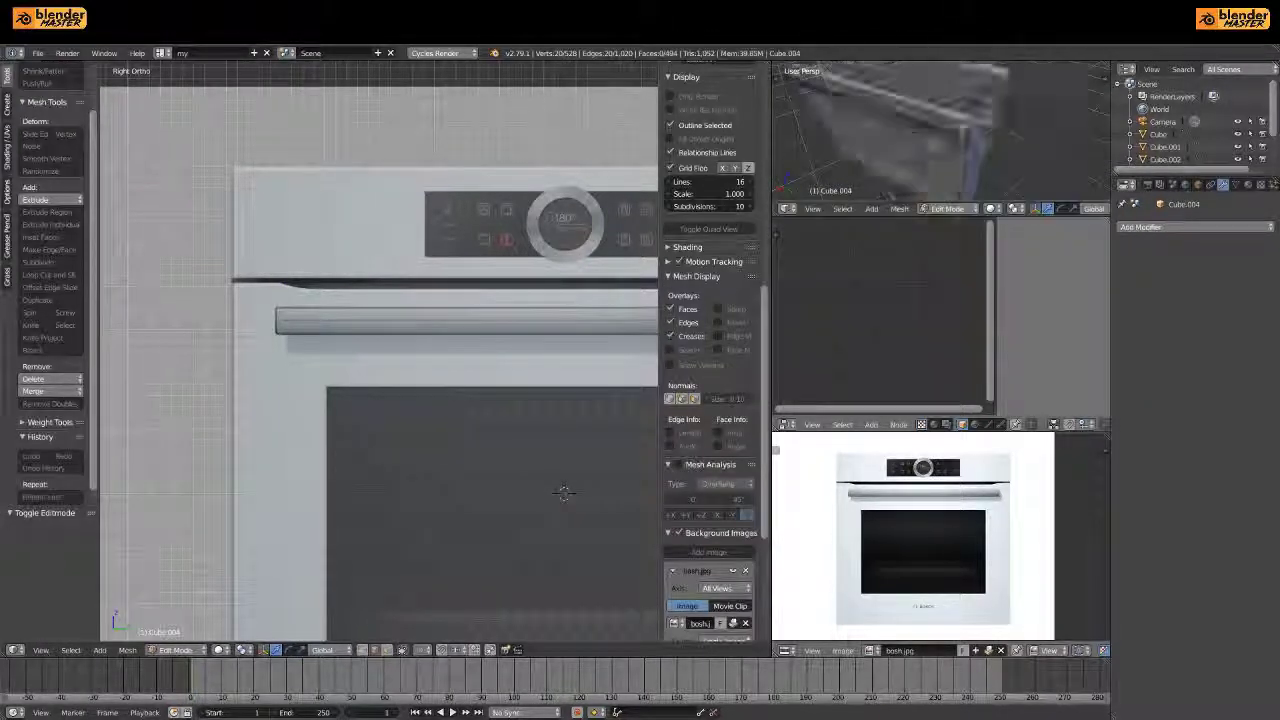
{"action": "scroll", "coordinate": [380, 352], "scroll_direction": "down", "scroll_amount": 4}
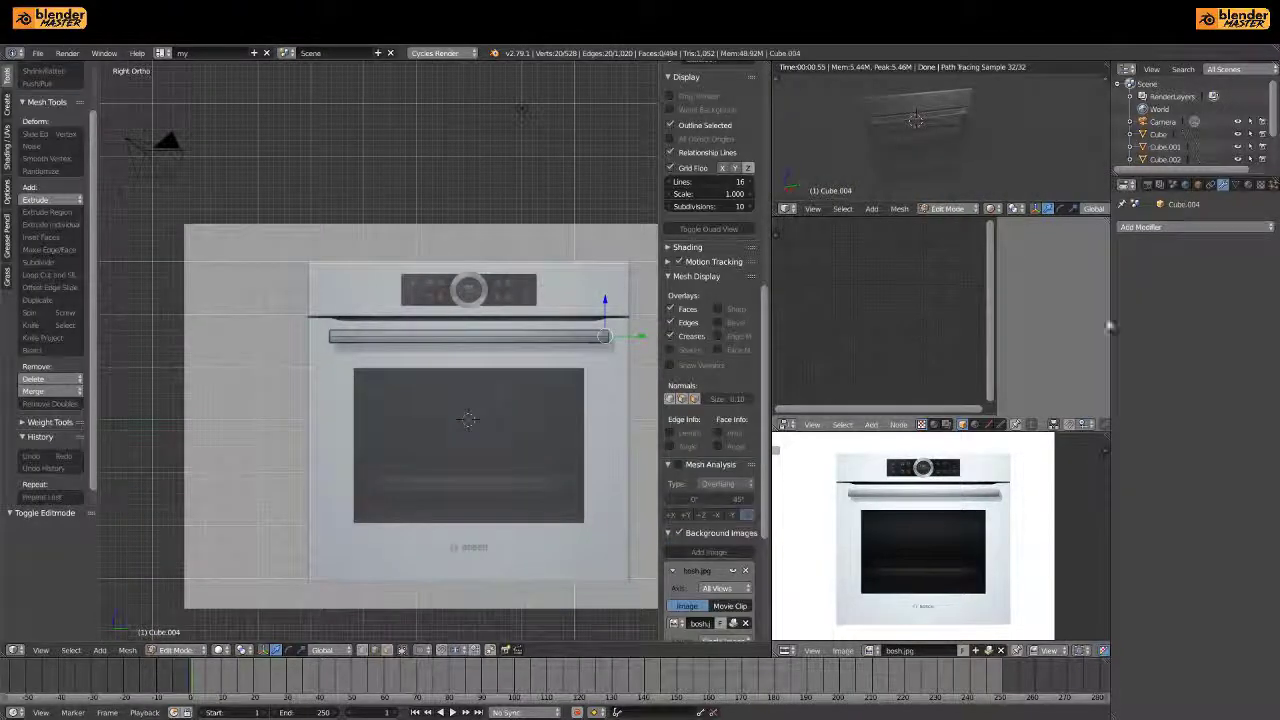
Check the World node settings and give the handle (Cube.004) a silver Metal preset
{"action": "left_click", "coordinate": [1186, 185]}
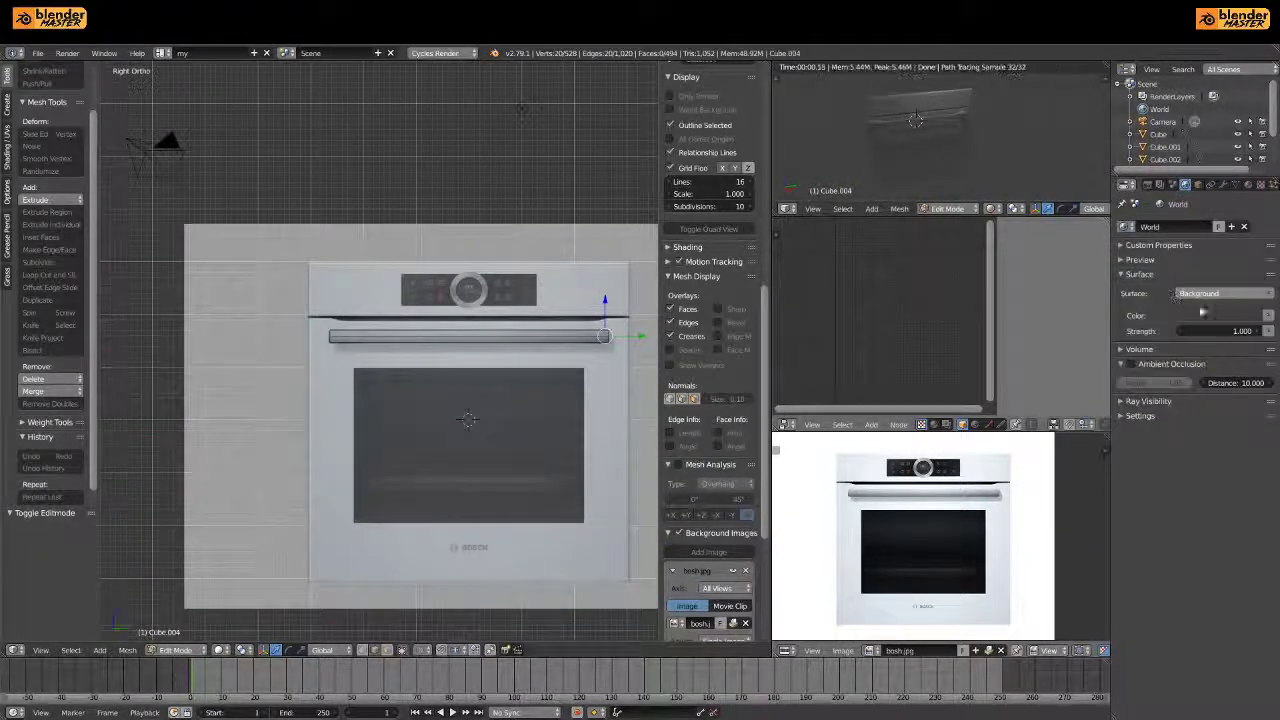
{"action": "left_click", "coordinate": [975, 424]}
{"action": "key", "text": "shift+a"}
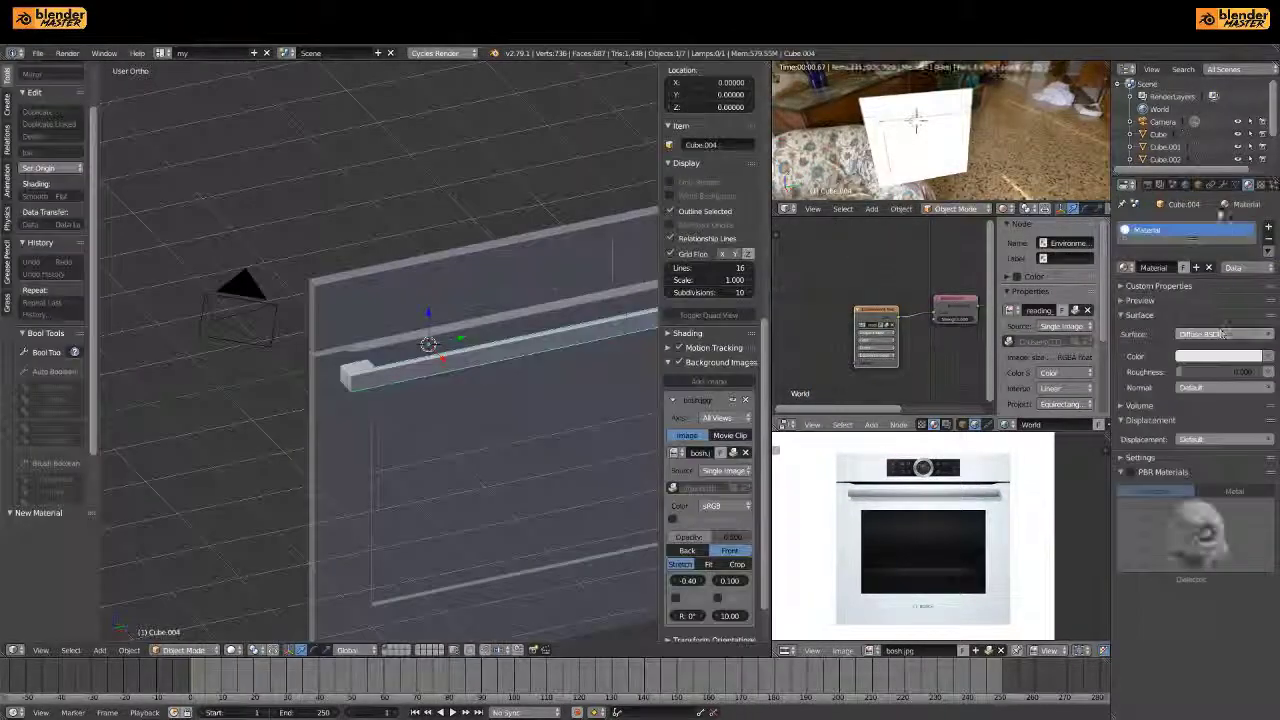
{"action": "left_click", "coordinate": [1226, 622]}
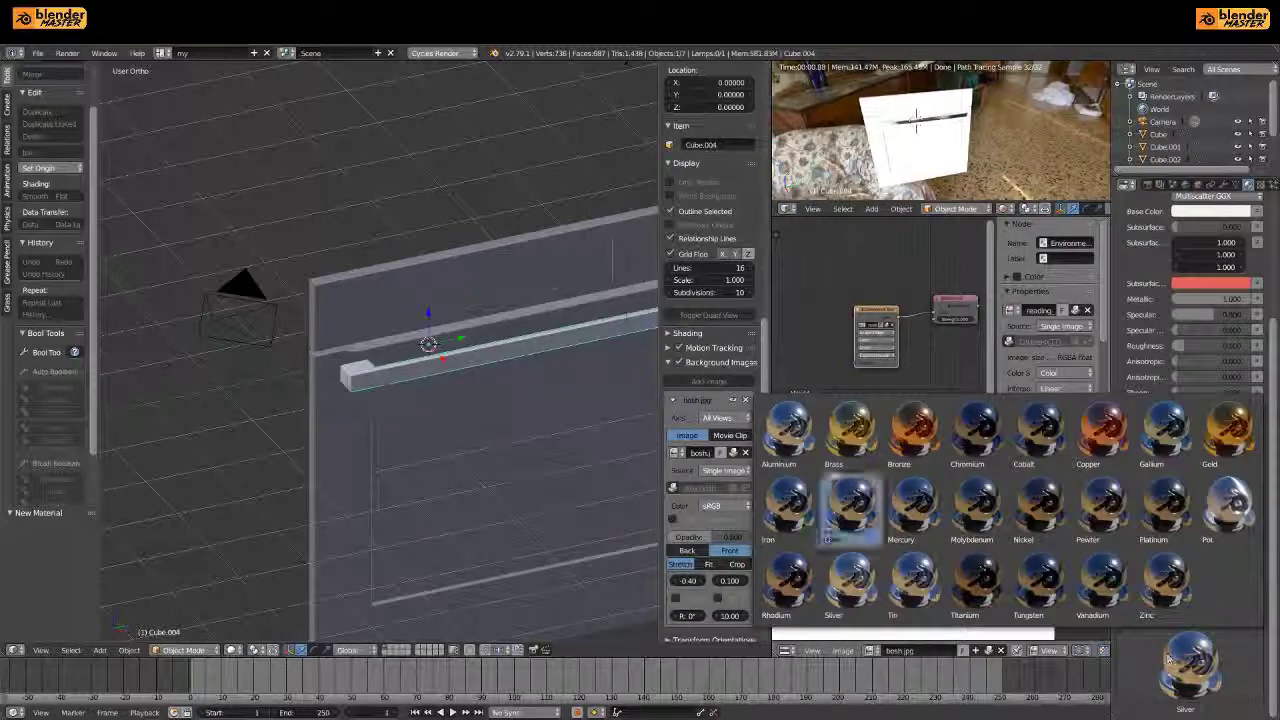
{"action": "left_click", "coordinate": [1211, 515]}
Select the oven body (Cube) and give it a new material, Material.001
{"action": "left_click", "coordinate": [1157, 134]}
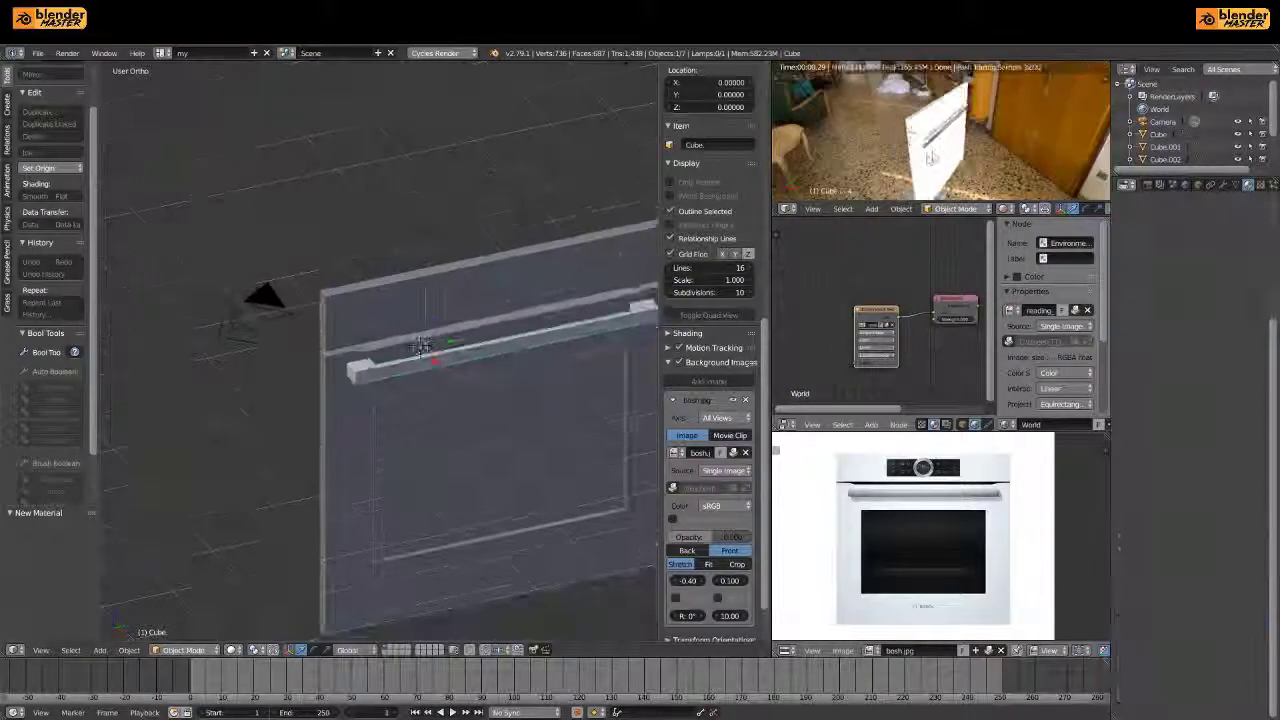
{"action": "left_click", "coordinate": [1190, 535]}
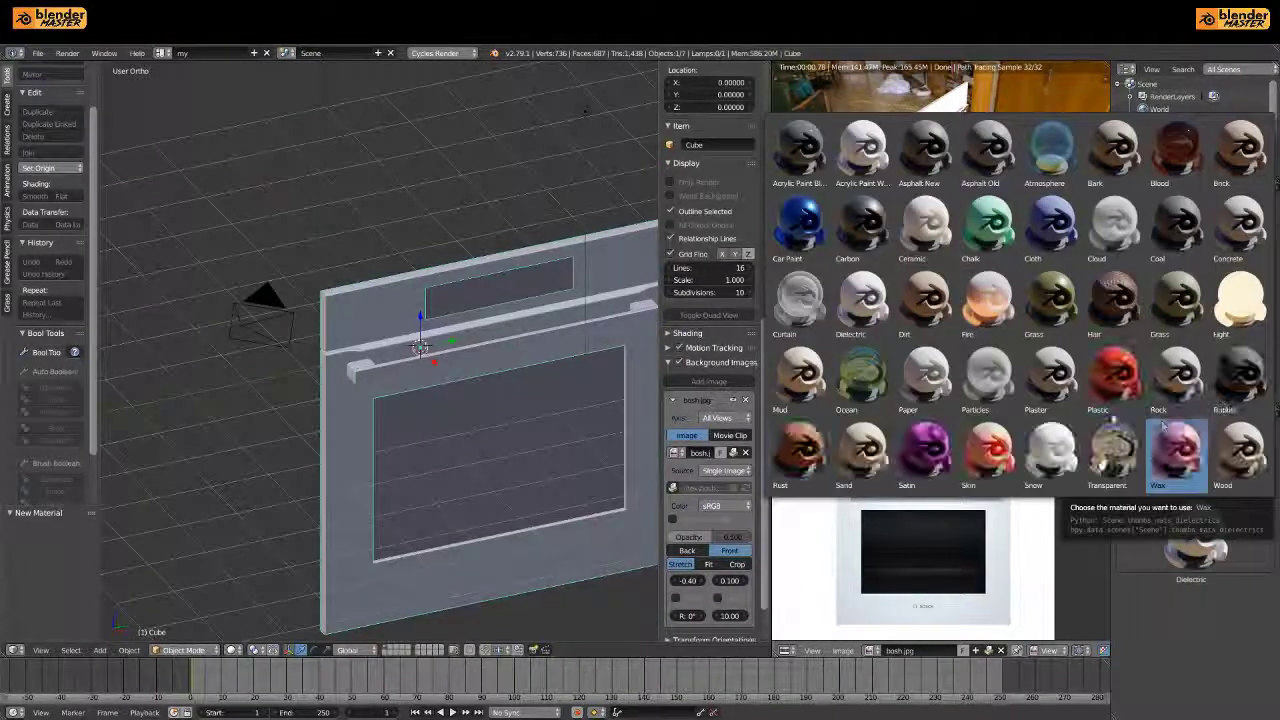
{"action": "left_click", "coordinate": [1172, 440]}
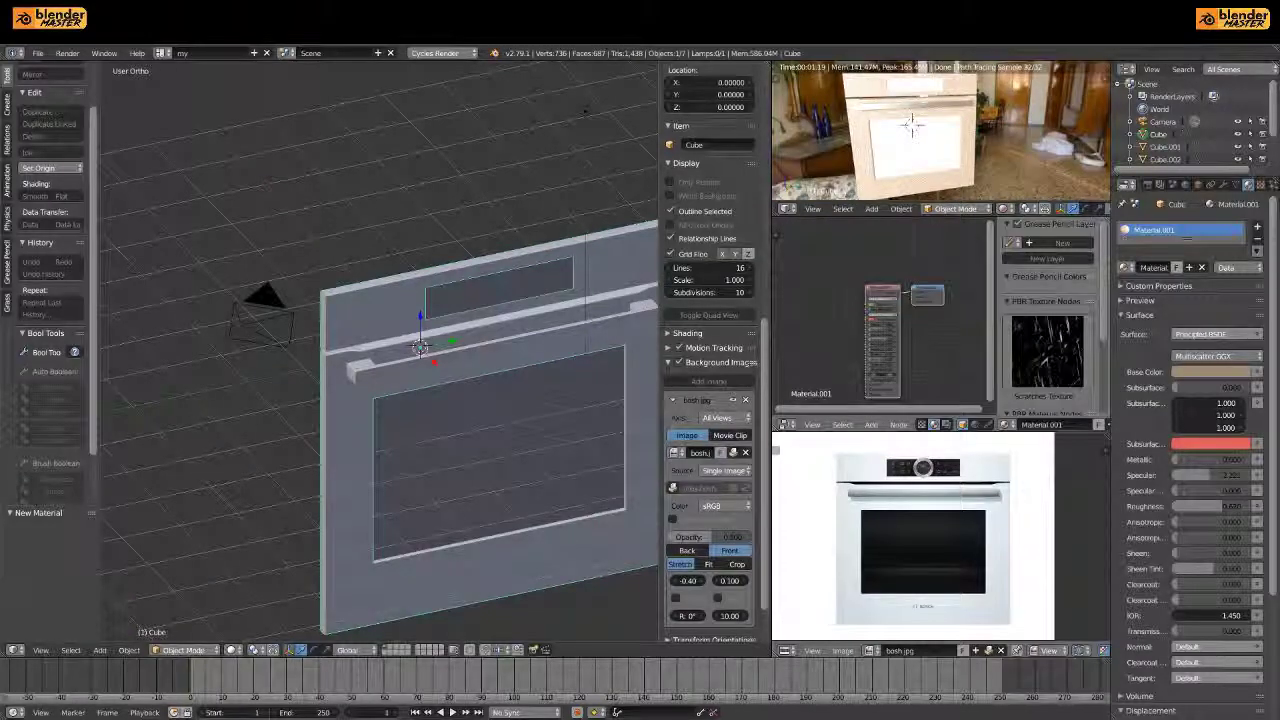
Select the whole oven body mesh and unwrap it in Edit Mode
{"action": "key", "text": "Tab"}
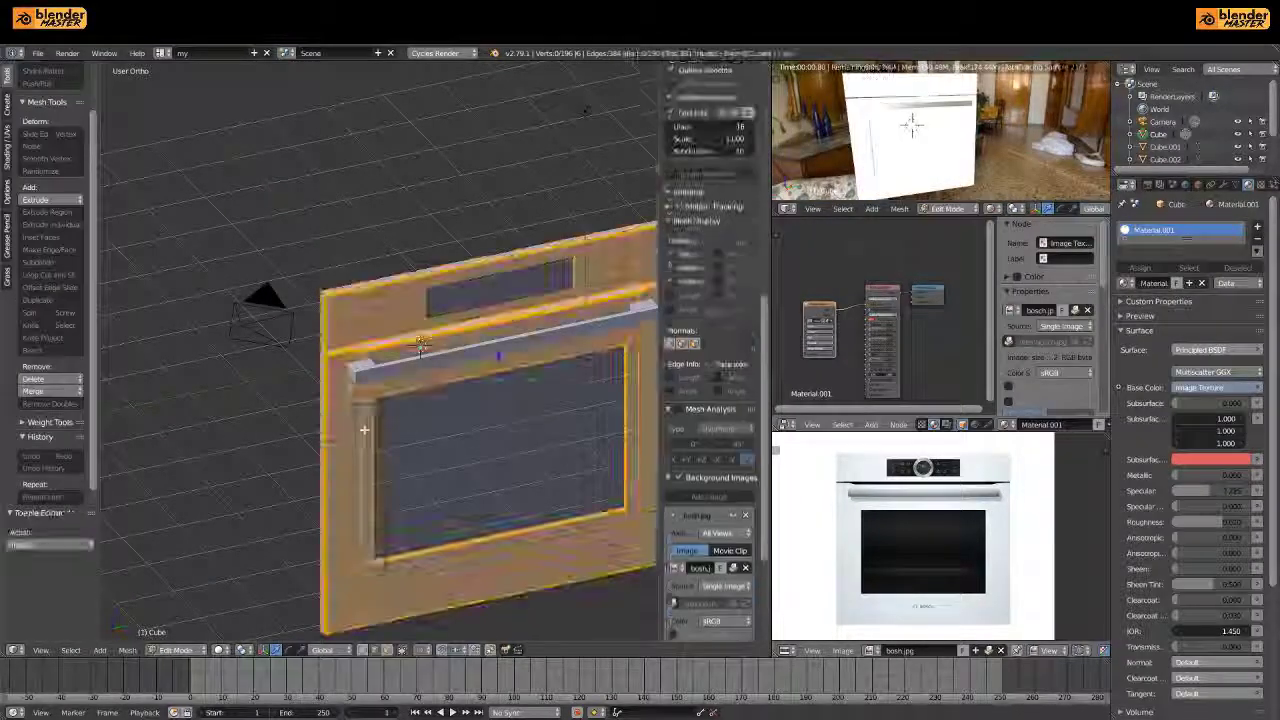
{"action": "key", "text": "u"}
{"action": "key", "text": "Return"}
{"action": "key", "text": "KP_1"}
{"action": "key", "text": "a"}
{"action": "middle_click_drag", "start_coordinate": [403, 423], "coordinate": [340, 423]}
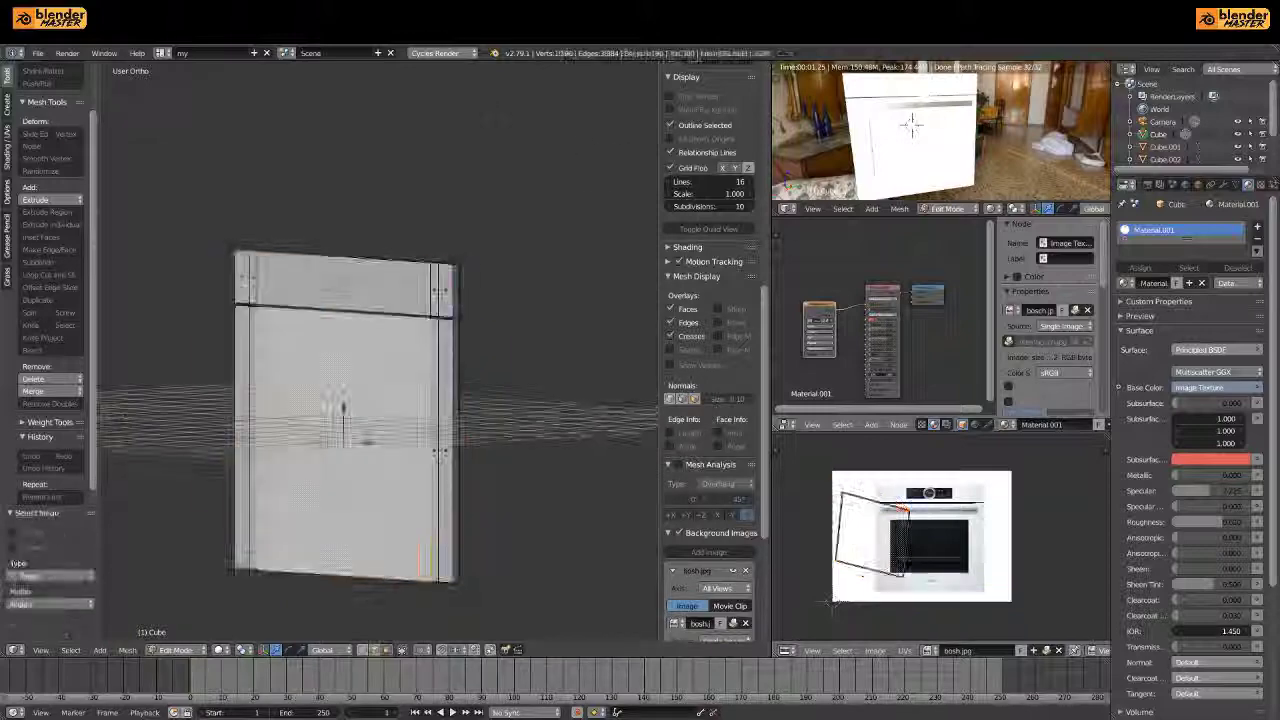
{"action": "key", "text": "a"}
{"action": "key", "text": "a"}
{"action": "key", "text": "a"}
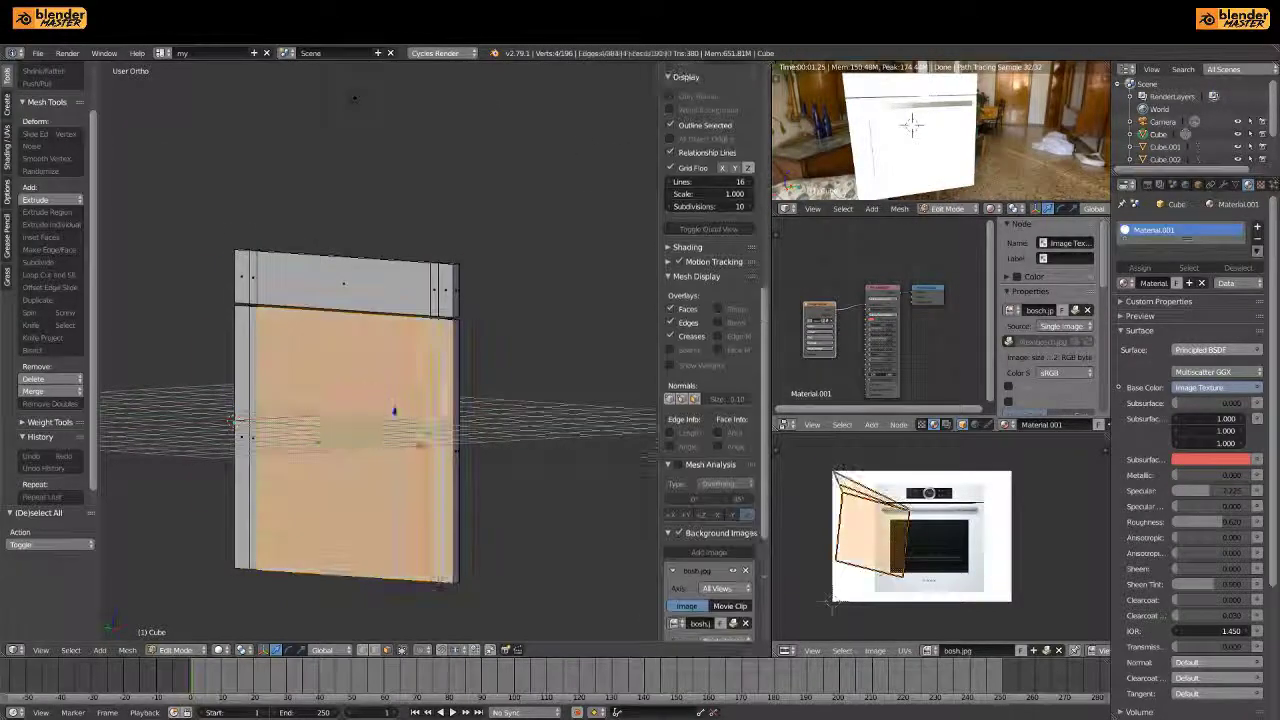
{"action": "key", "text": "u"}
{"action": "left_click", "coordinate": [423, 240]}
{"action": "middle_click_drag", "start_coordinate": [423, 240], "coordinate": [263, 271]}
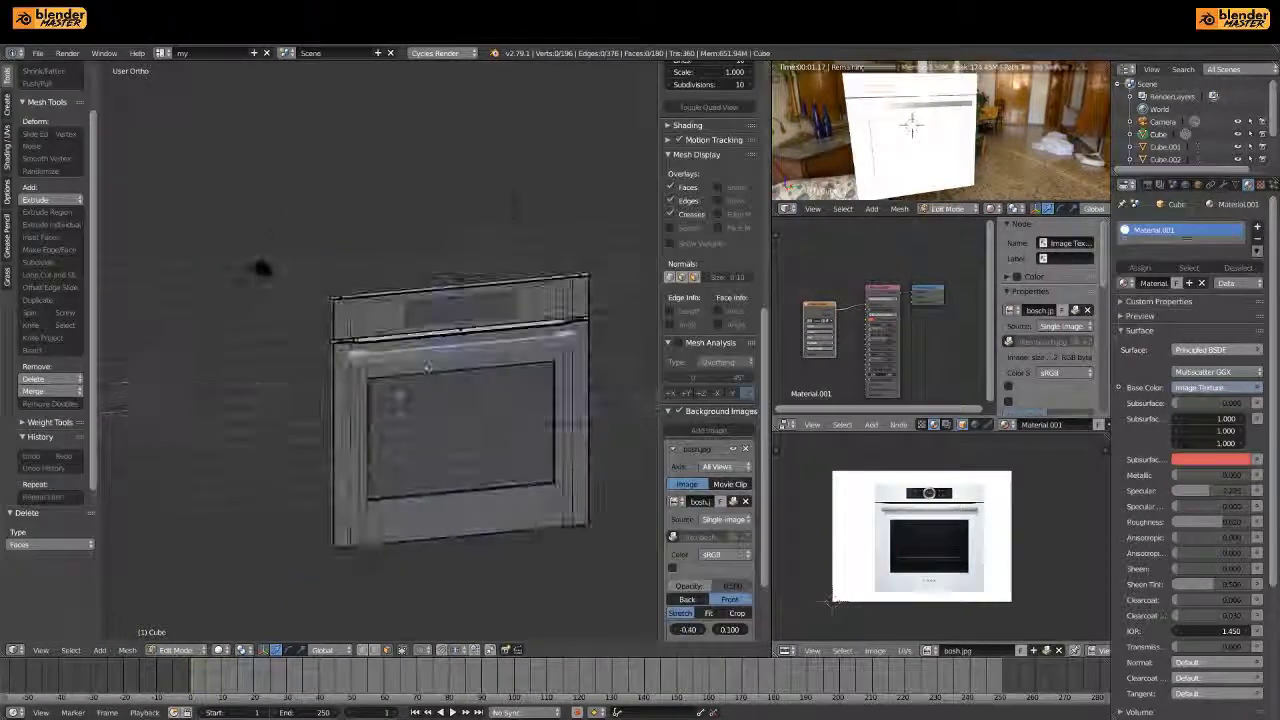
{"action": "key", "text": "a"}
{"action": "key", "text": "u"}
{"action": "left_click", "coordinate": [400, 393]}
{"action": "scroll", "coordinate": [437, 370], "scroll_direction": "up", "scroll_amount": 1}
Mark the edge loop around the top front panel as a UV seam
{"action": "key", "text": "a"}
{"action": "key", "text": "2"}
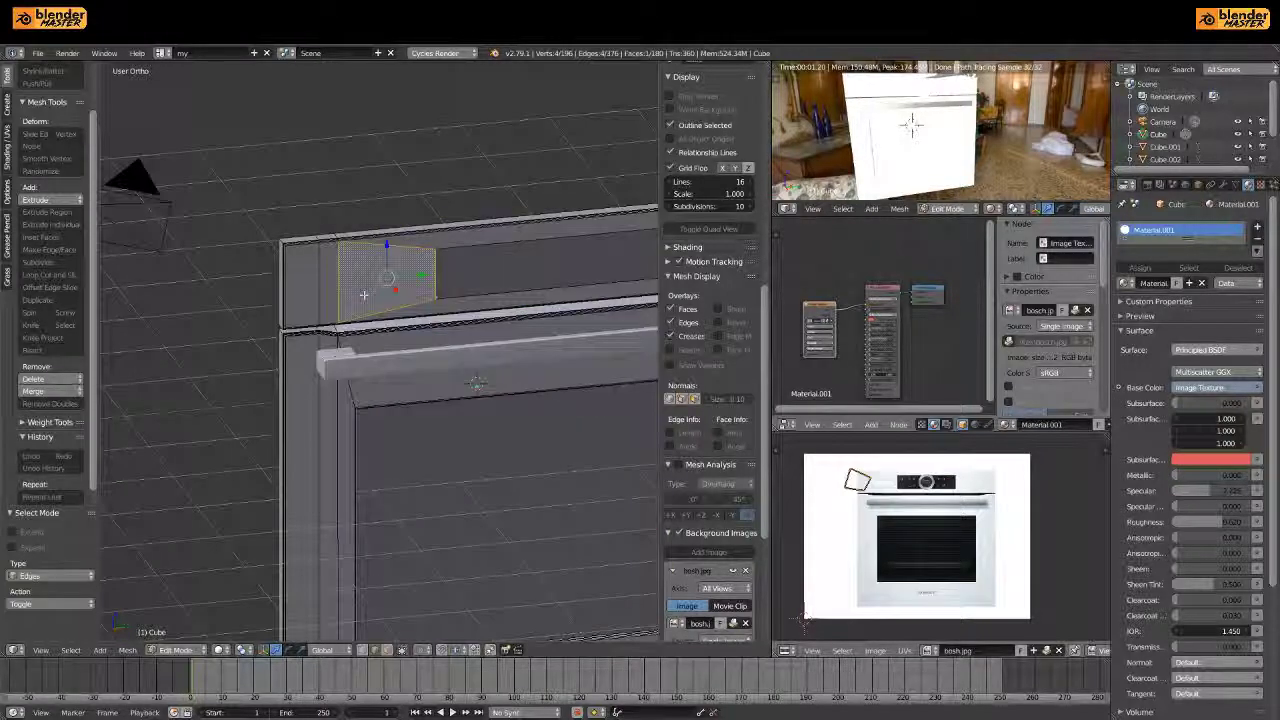
{"action": "scroll", "coordinate": [521, 484], "scroll_direction": "up", "scroll_amount": 3}
{"action": "middle_click_drag", "start_coordinate": [521, 484], "coordinate": [450, 300]}
{"action": "left_click", "coordinate": [550, 200], "text": "alt"}
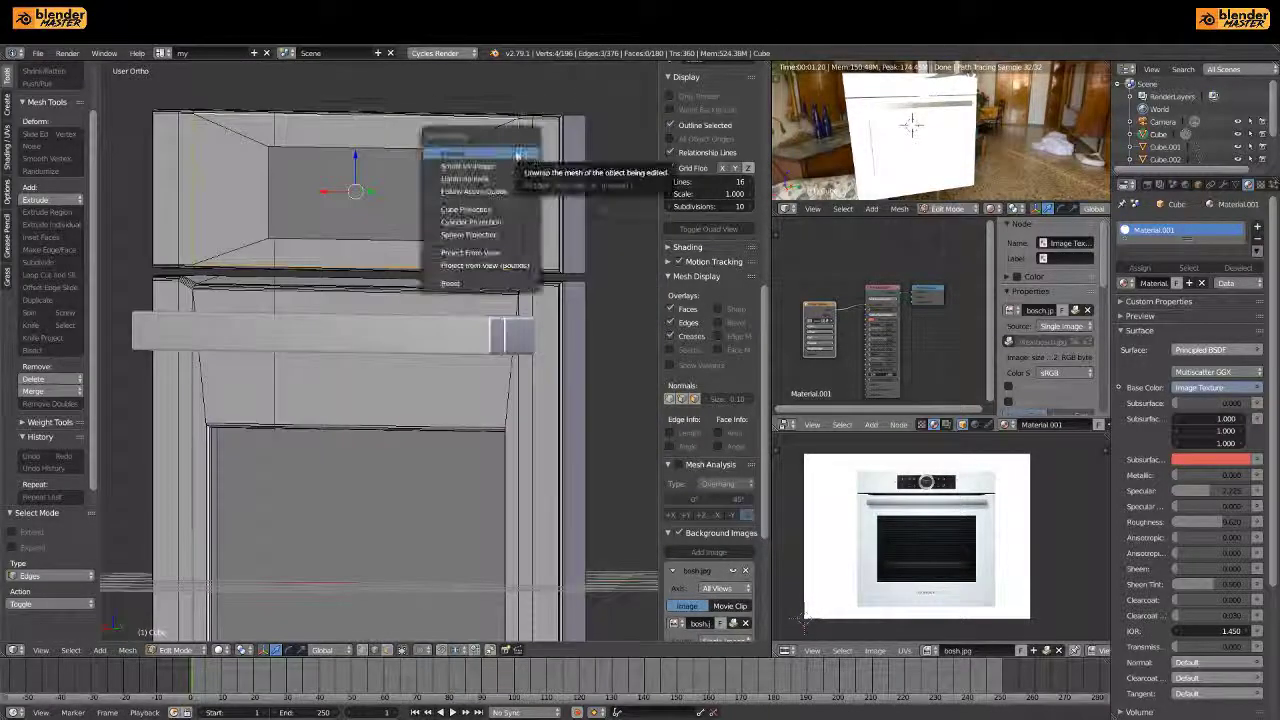
{"action": "key", "text": "ctrl+e"}
{"action": "left_click", "coordinate": [305, 222]}
{"action": "scroll", "coordinate": [305, 222], "scroll_direction": "up", "scroll_amount": 3}
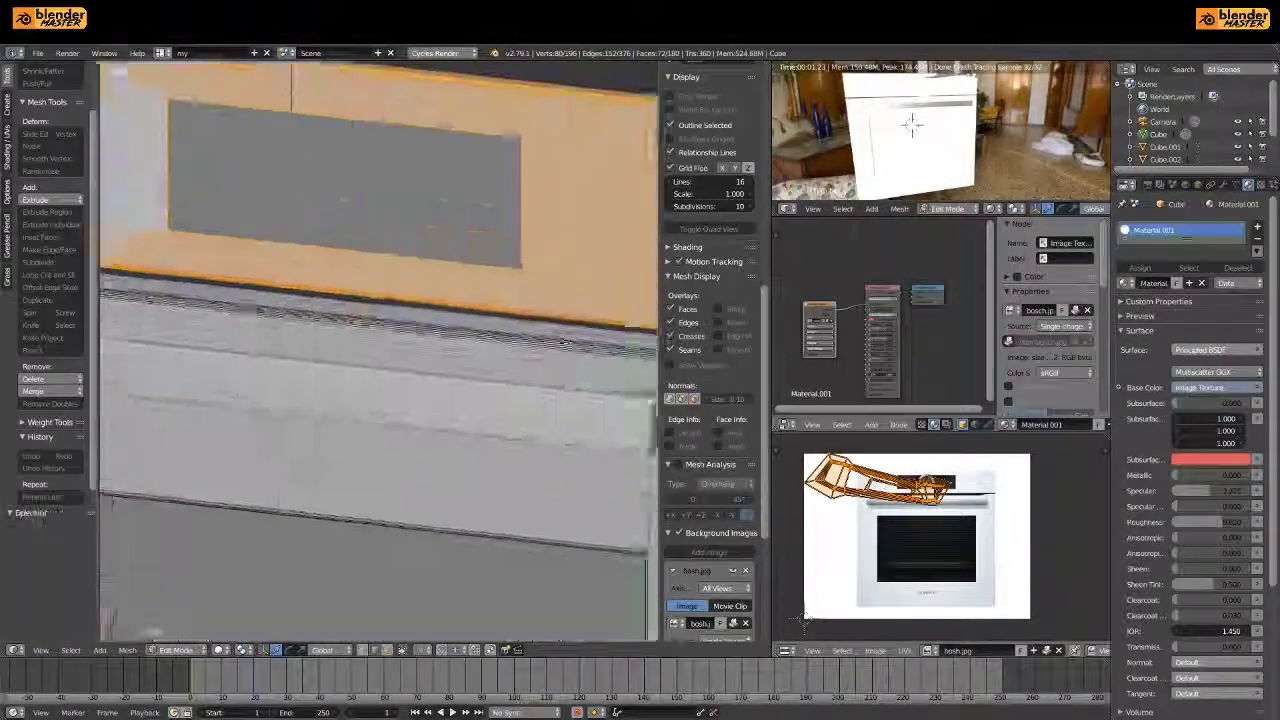
{"action": "middle_click_drag", "start_coordinate": [305, 222], "coordinate": [350, 300]}
{"action": "scroll", "coordinate": [415, 220], "scroll_direction": "down", "scroll_amount": 2}
Select the top panel face and move and scale its UV island onto the photo's control panel
{"action": "key", "text": "3"}
{"action": "right_click", "coordinate": [415, 220]}
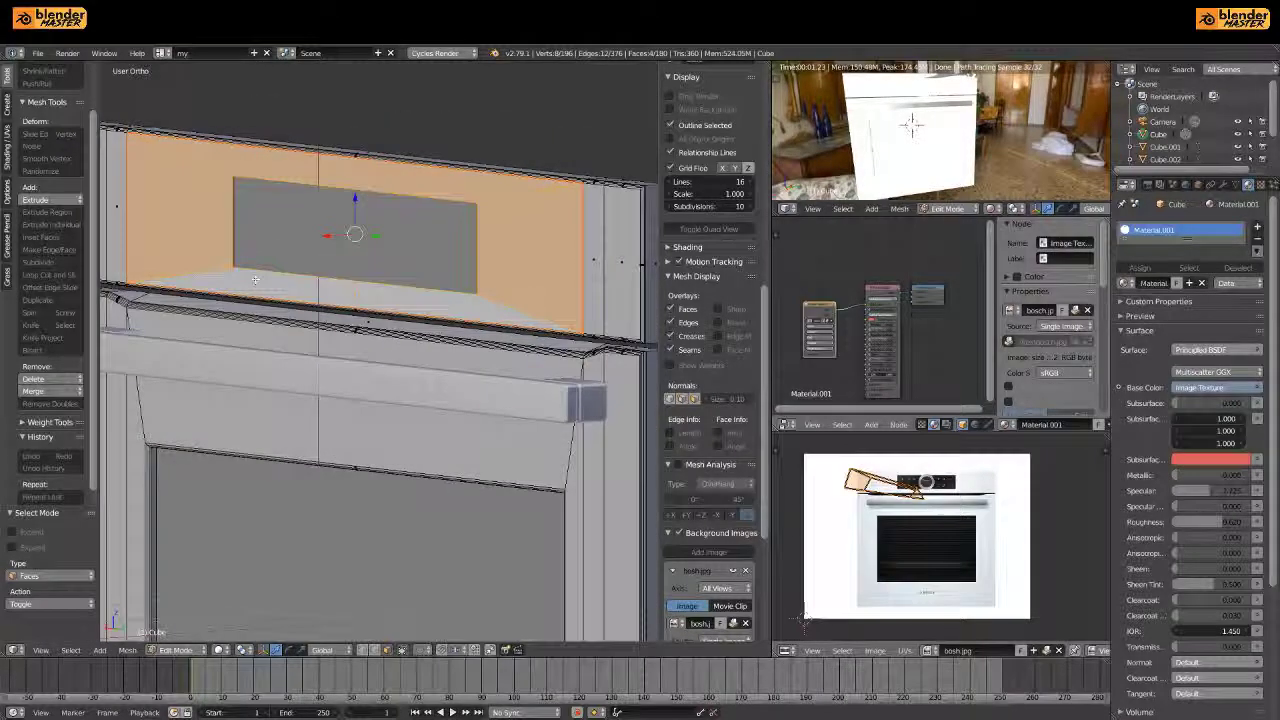
{"action": "key", "text": "g"}
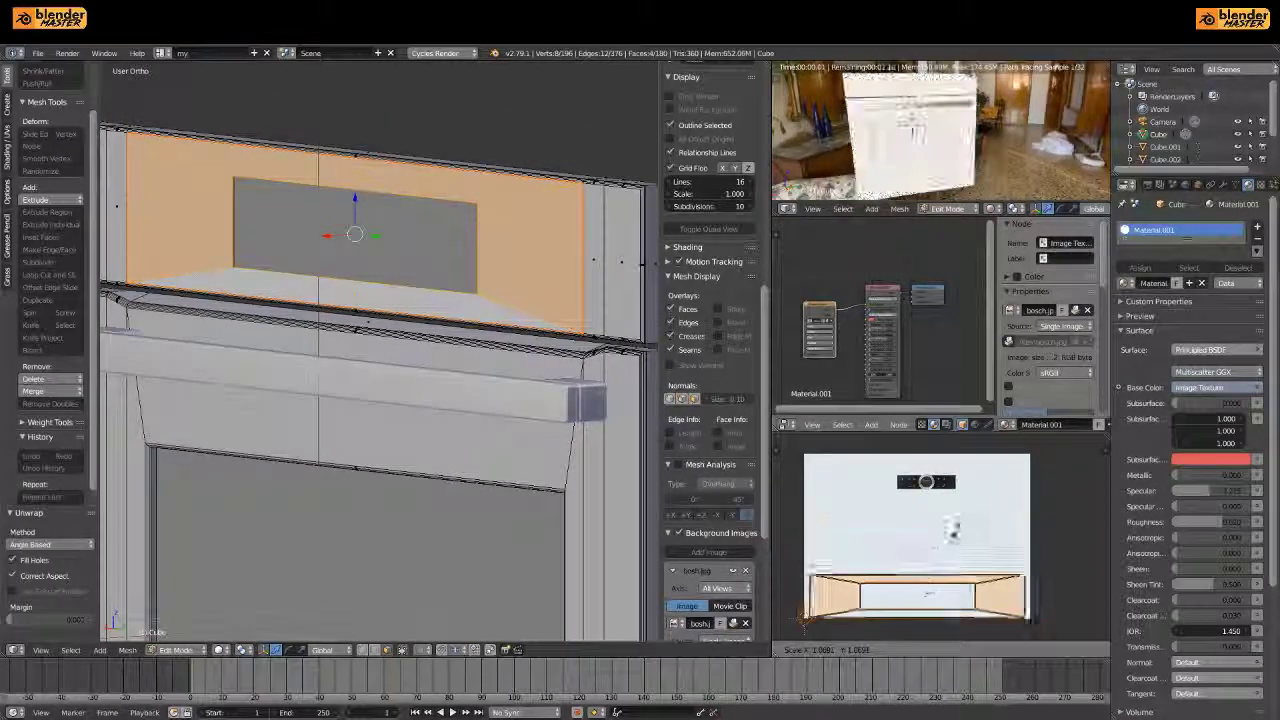
{"action": "left_click", "coordinate": [976, 460]}
{"action": "scroll", "coordinate": [891, 551], "scroll_direction": "up", "scroll_amount": 2}
{"action": "scroll", "coordinate": [891, 551], "scroll_direction": "up", "scroll_amount": 1}
{"action": "key", "text": "s"}
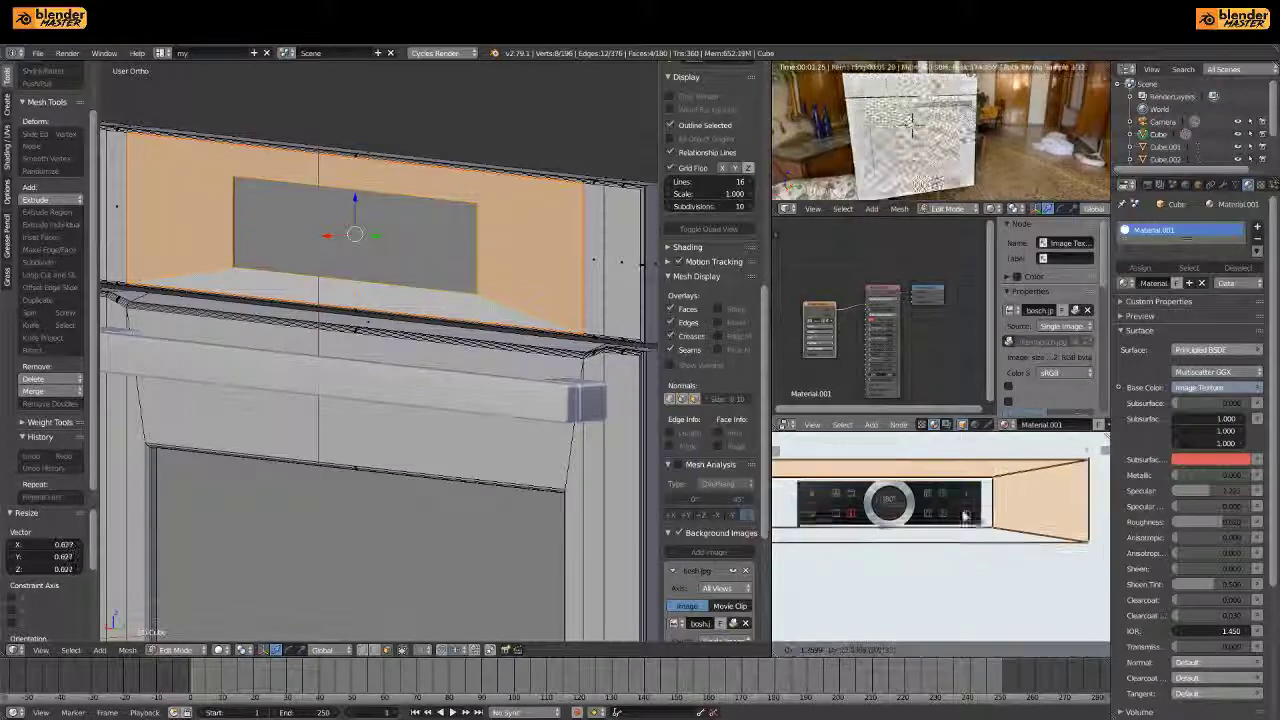
{"action": "left_click", "coordinate": [848, 528]}
Reposition the panel's UV island and shift it along X to fit the control panel
{"action": "key", "text": "g"}
{"action": "left_click", "coordinate": [900, 500]}
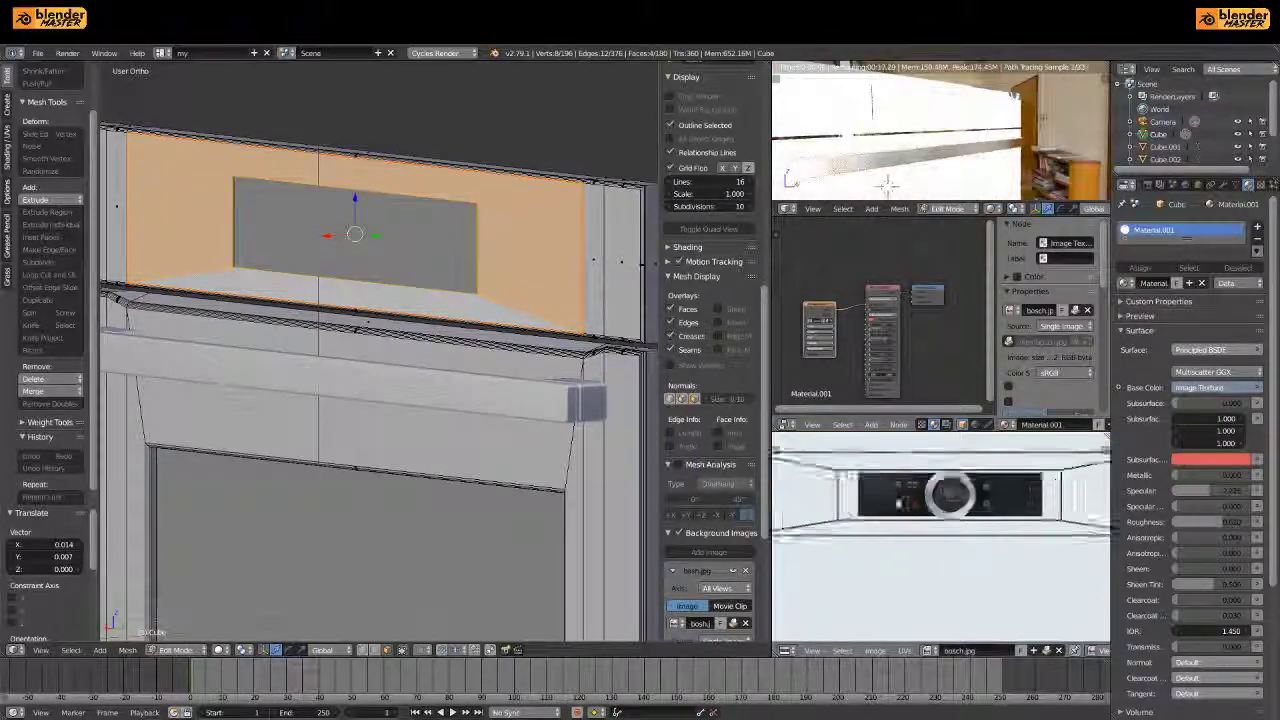
{"action": "scroll", "coordinate": [912, 497], "scroll_direction": "up", "scroll_amount": 3}
{"action": "key", "text": "g"}
{"action": "key", "text": "x"}
{"action": "left_click", "coordinate": [912, 497]}
{"action": "scroll", "coordinate": [912, 497], "scroll_direction": "down", "scroll_amount": 5}
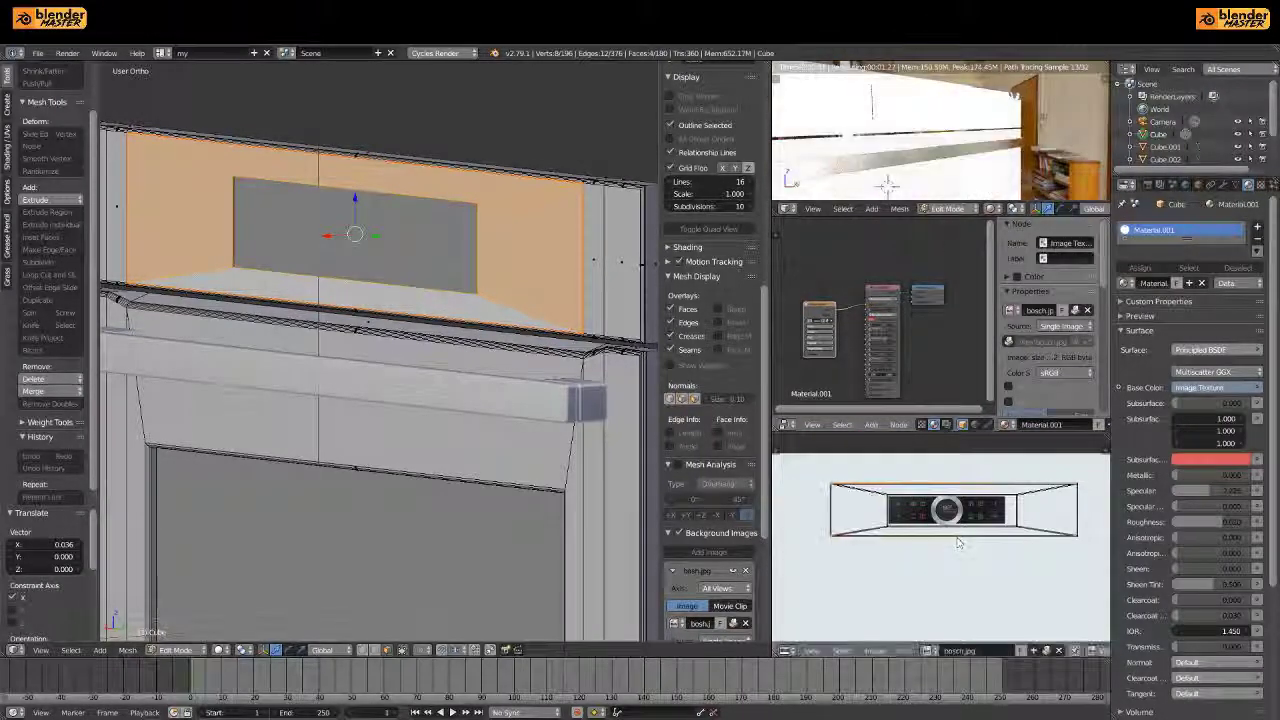
{"action": "scroll", "coordinate": [945, 510], "scroll_direction": "up", "scroll_amount": 3}
{"action": "scroll", "coordinate": [522, 440], "scroll_direction": "down", "scroll_amount": 4}
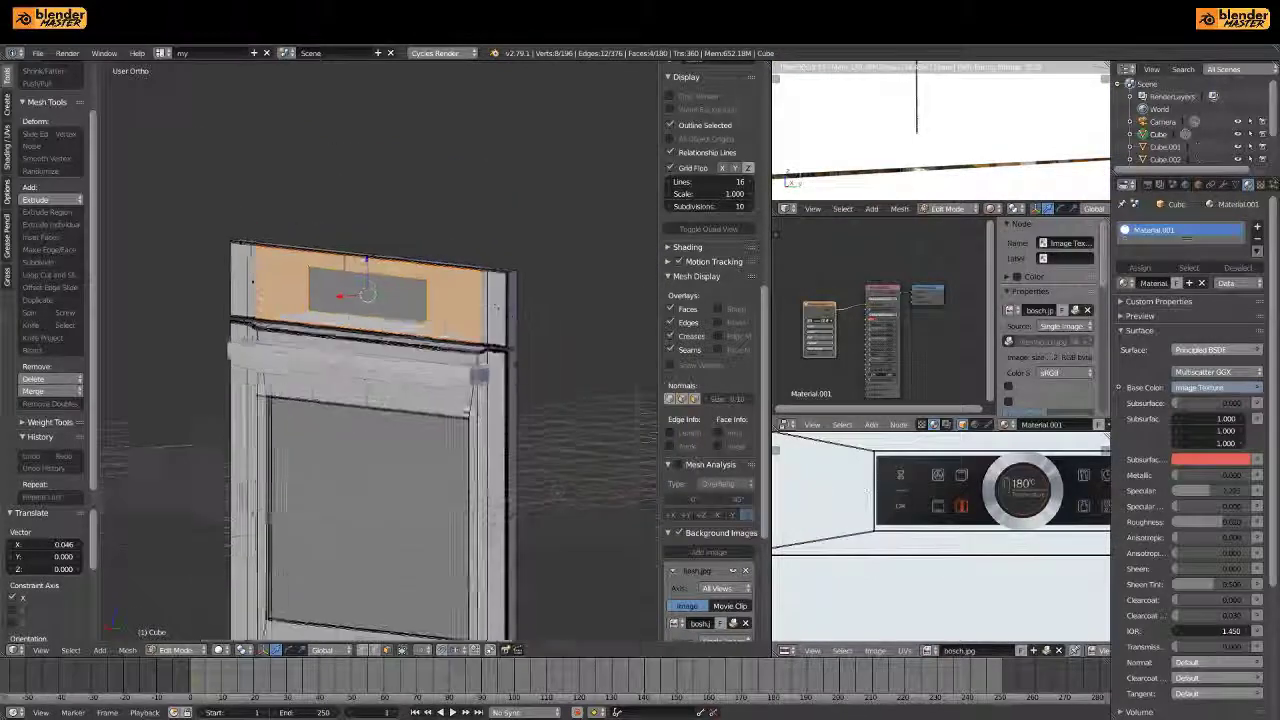
{"action": "key", "text": "ctrl+z"}
{"action": "key", "text": "ctrl+z"}
{"action": "key", "text": "ctrl+z"}
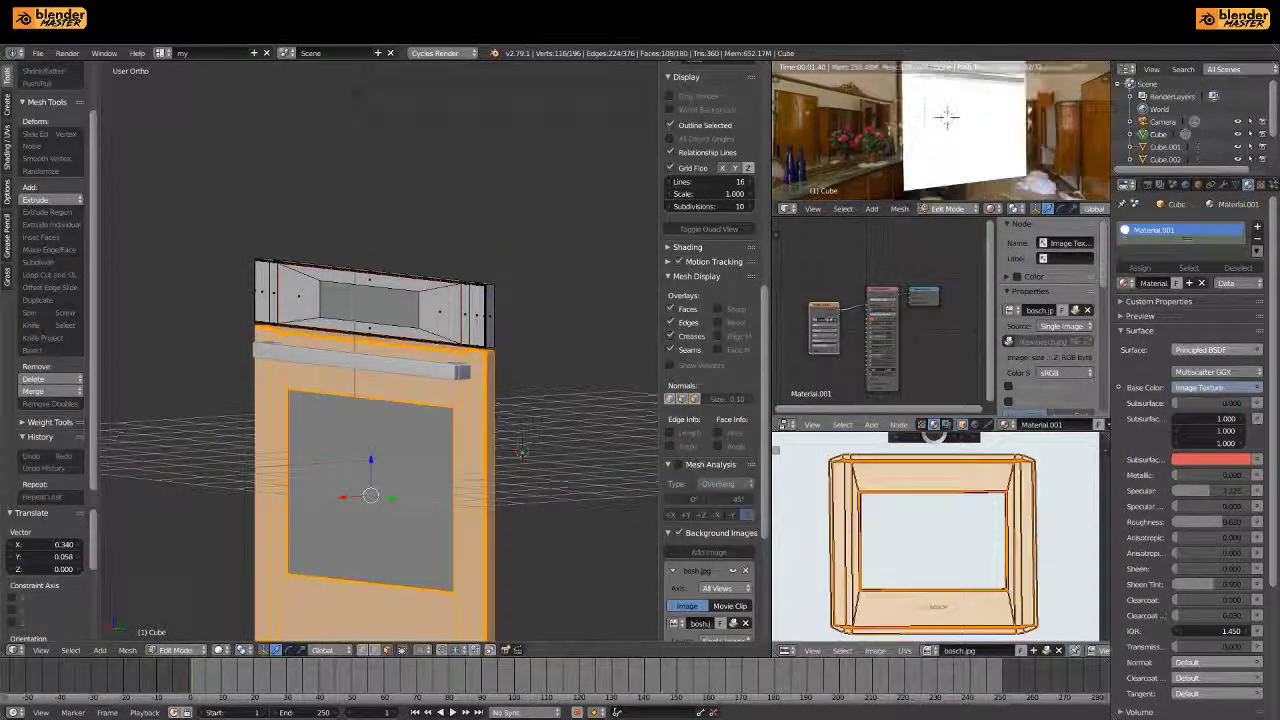
Give the door panel (Cube.002) new Material.002 with an Image Texture loading bosch in.jpg
{"action": "key", "text": "ctrl+z"}
{"action": "left_click", "coordinate": [1136, 287]}
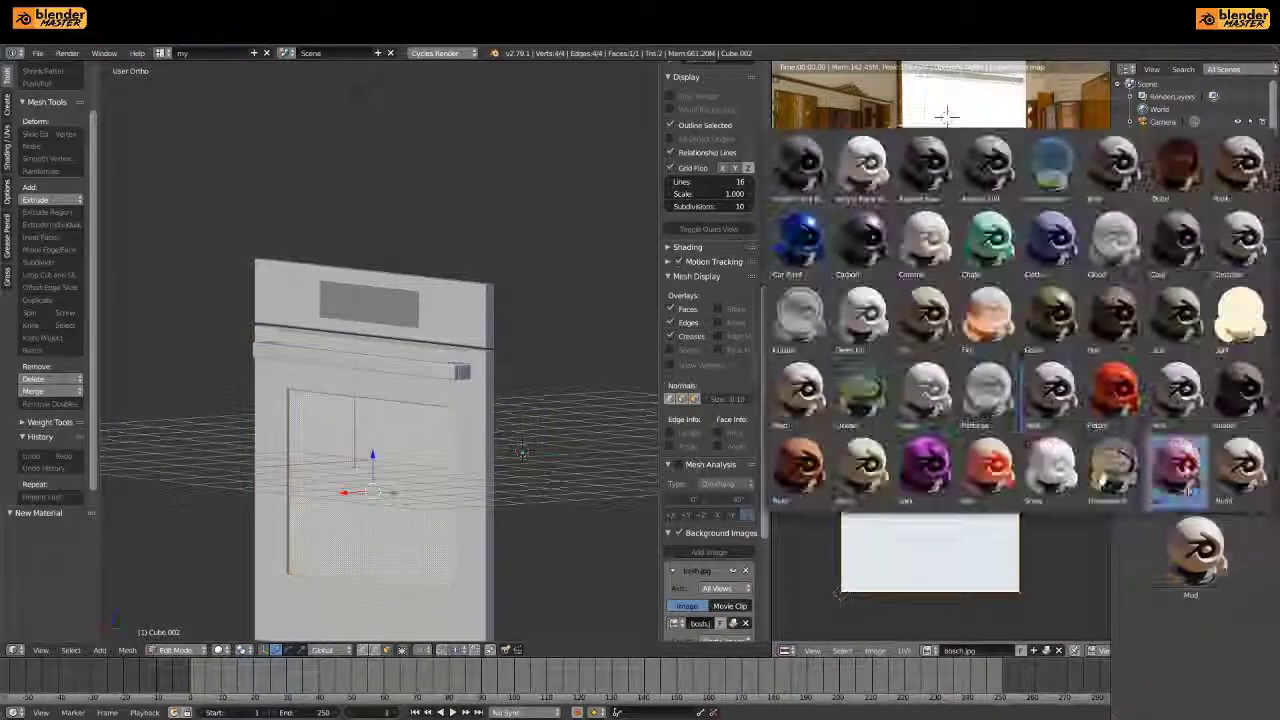
{"action": "left_click", "coordinate": [1182, 478]}
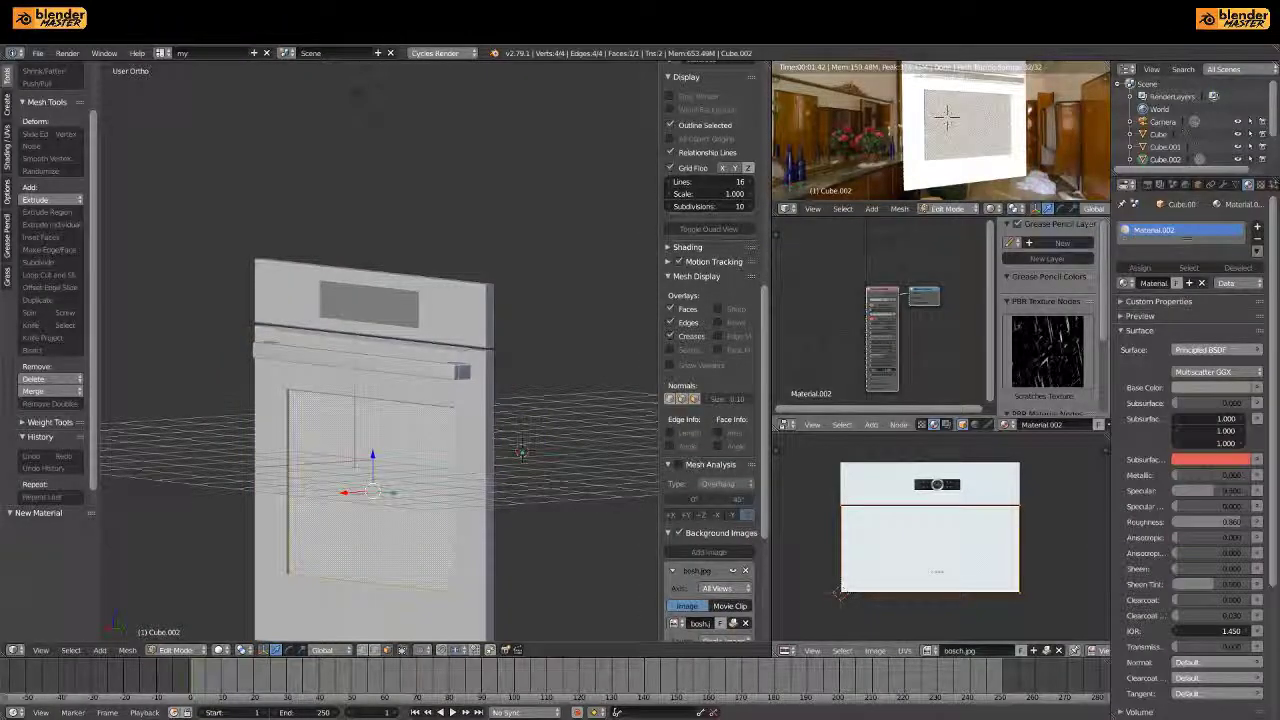
{"action": "left_click_drag", "start_coordinate": [826, 312], "coordinate": [812, 296]}
{"action": "left_click", "coordinate": [928, 651]}
{"action": "left_click", "coordinate": [795, 485]}
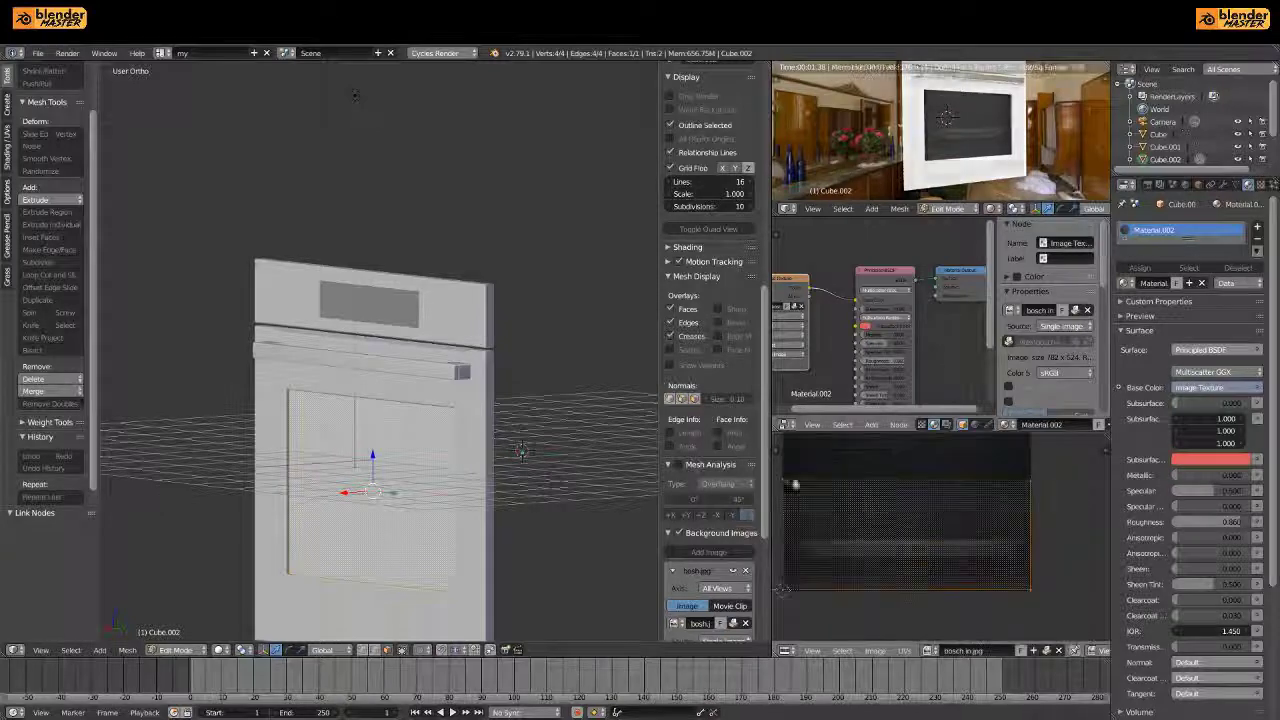
{"action": "middle_click_drag", "start_coordinate": [931, 516], "coordinate": [965, 531]}
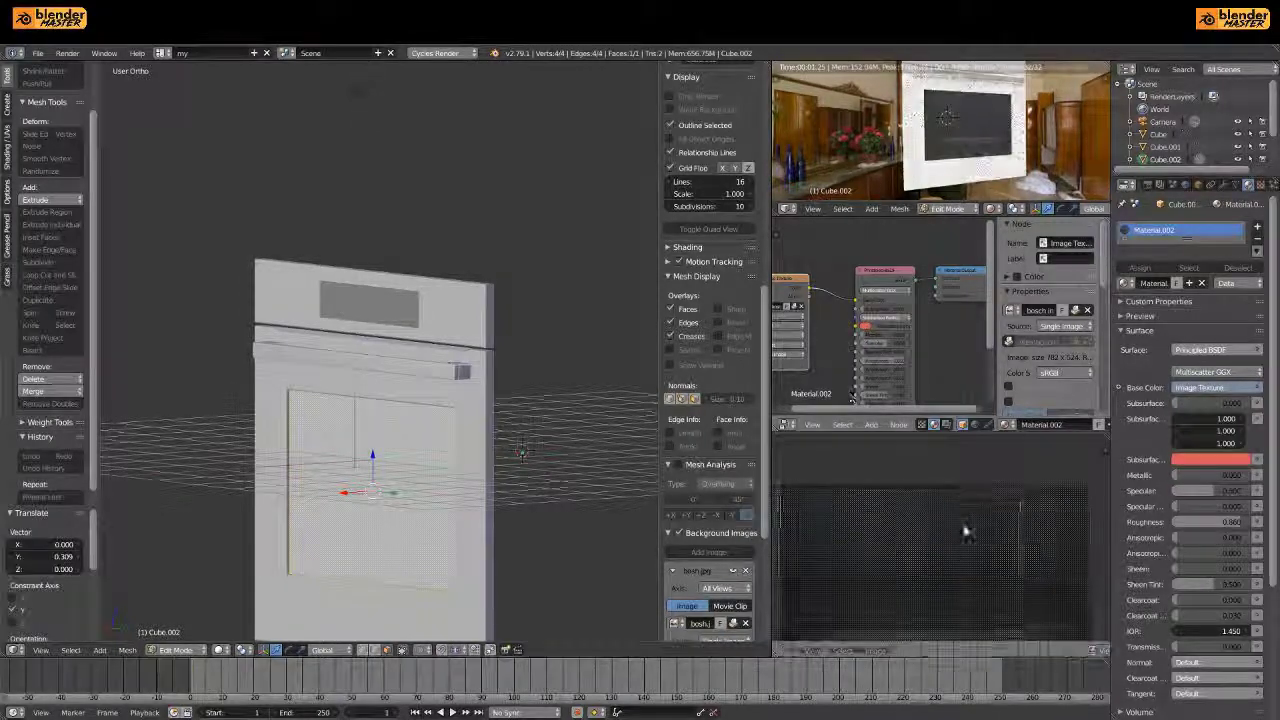
{"action": "key", "text": "Tab"}
Duplicate the panel as a glass pane with a Transparent preset material, nudged along X
{"action": "middle_click_drag", "start_coordinate": [380, 420], "coordinate": [148, 303]}
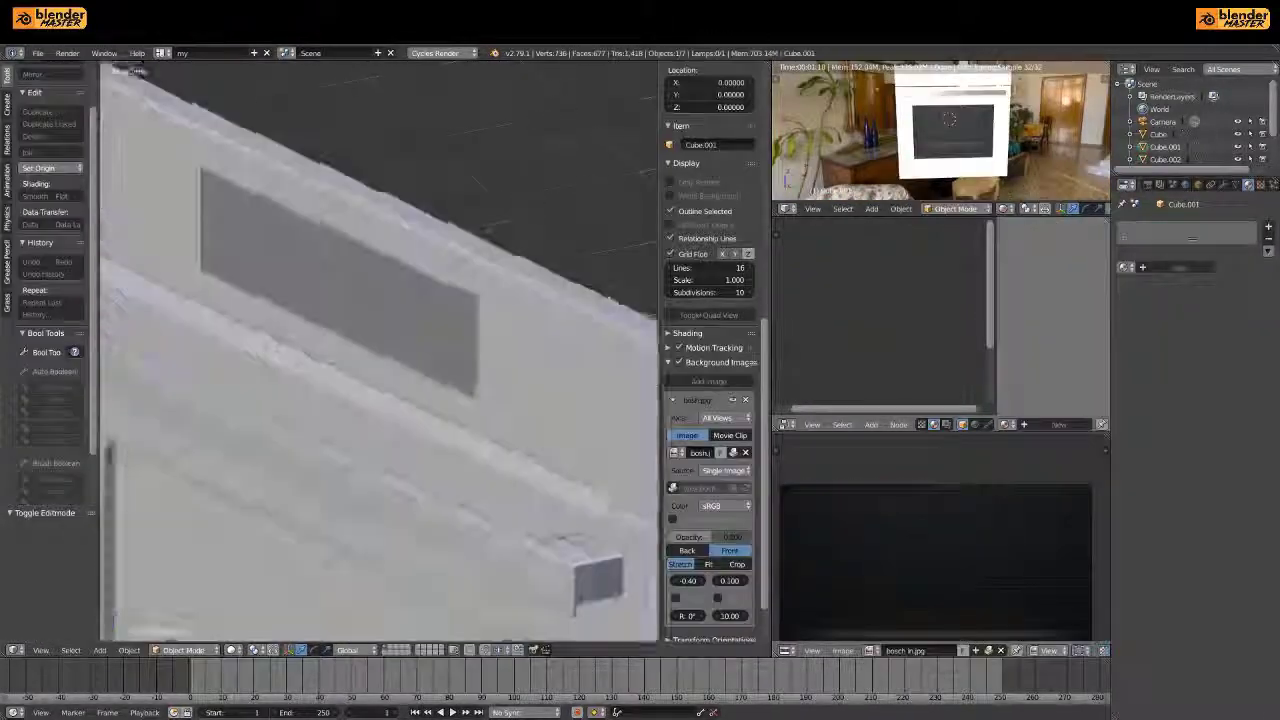
{"action": "scroll", "coordinate": [148, 303], "scroll_direction": "up", "scroll_amount": 4}
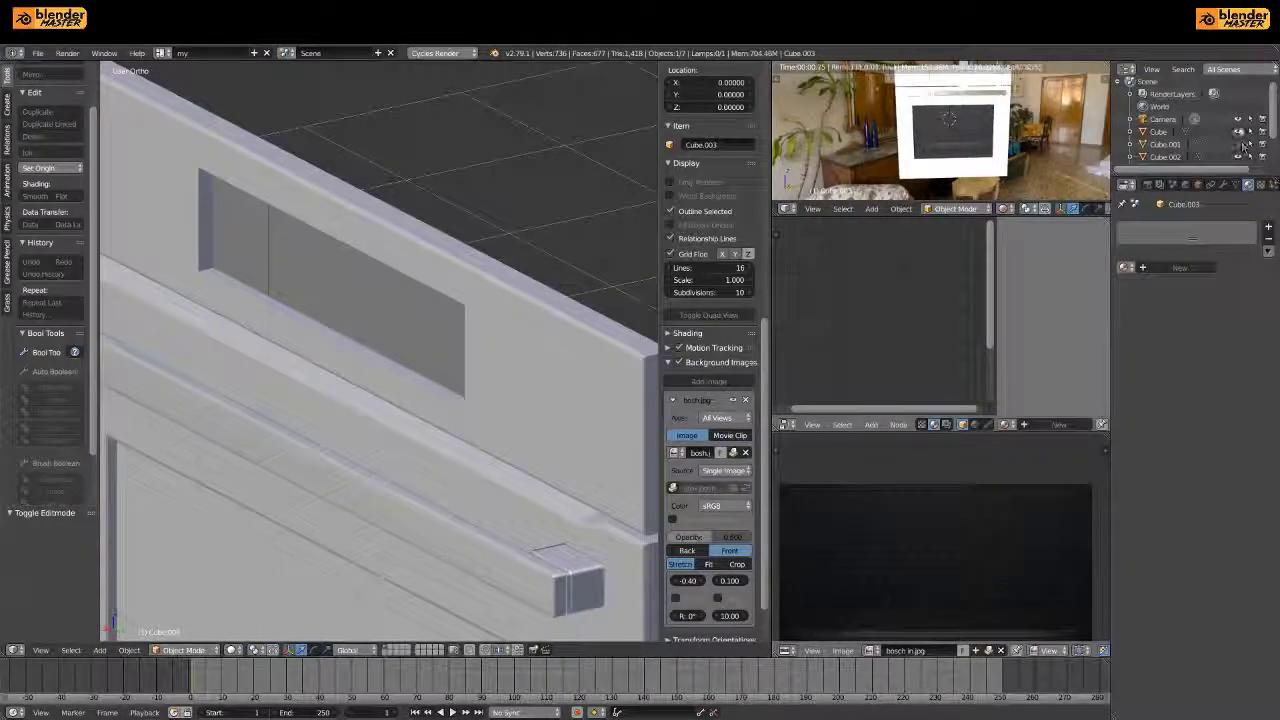
{"action": "key", "text": "shift+d"}
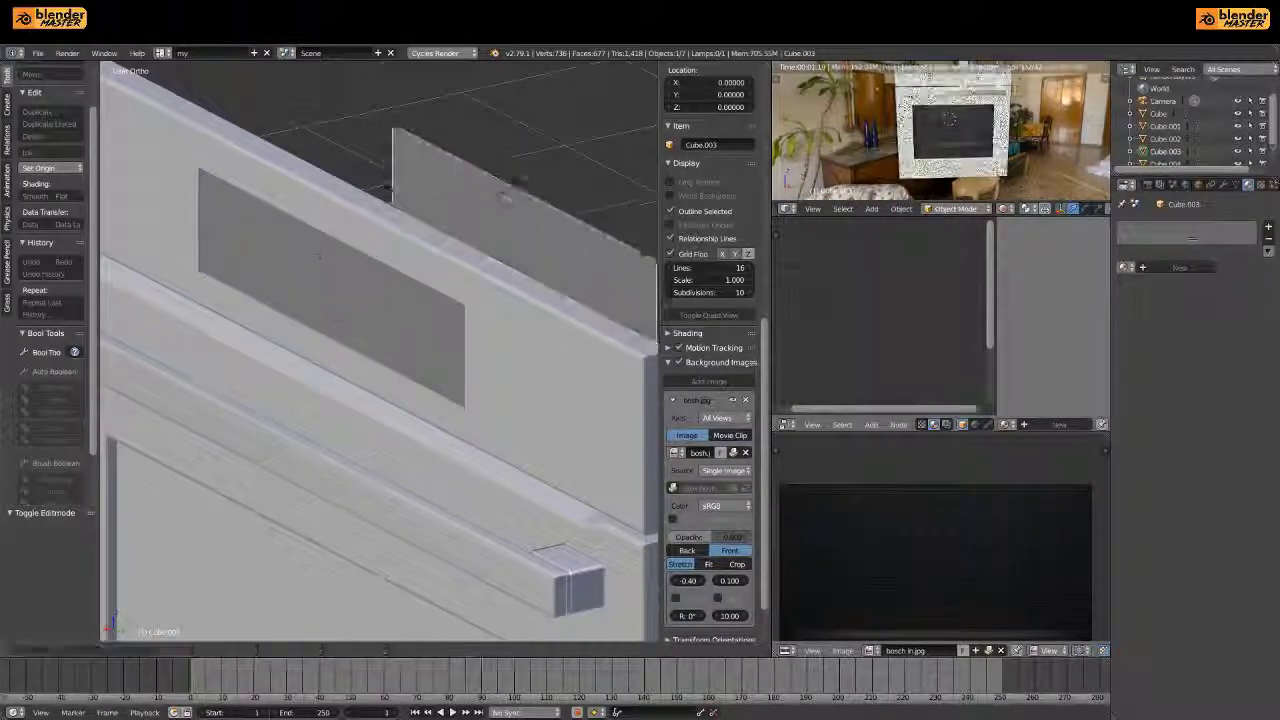
{"action": "right_click", "coordinate": [343, 325]}
{"action": "left_click", "coordinate": [1180, 267]}
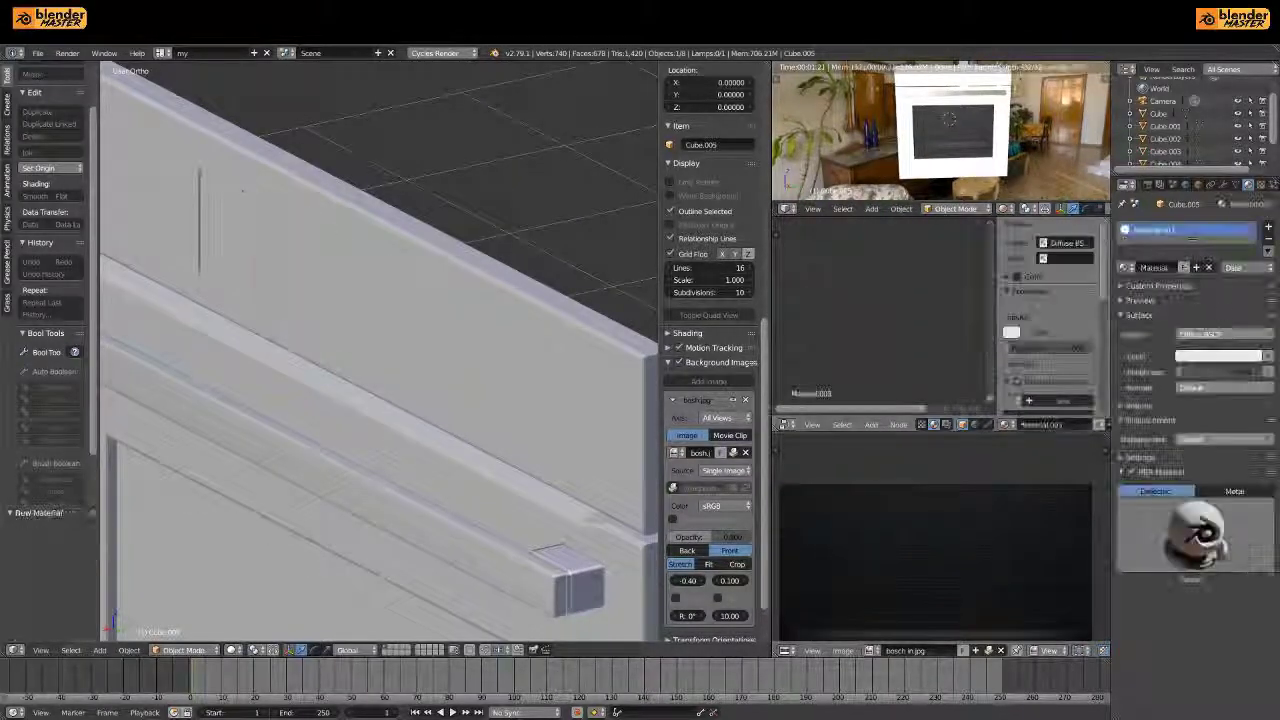
{"action": "left_click", "coordinate": [1195, 570]}
{"action": "left_click", "coordinate": [810, 370]}
{"action": "middle_click_drag", "start_coordinate": [380, 360], "coordinate": [330, 380]}
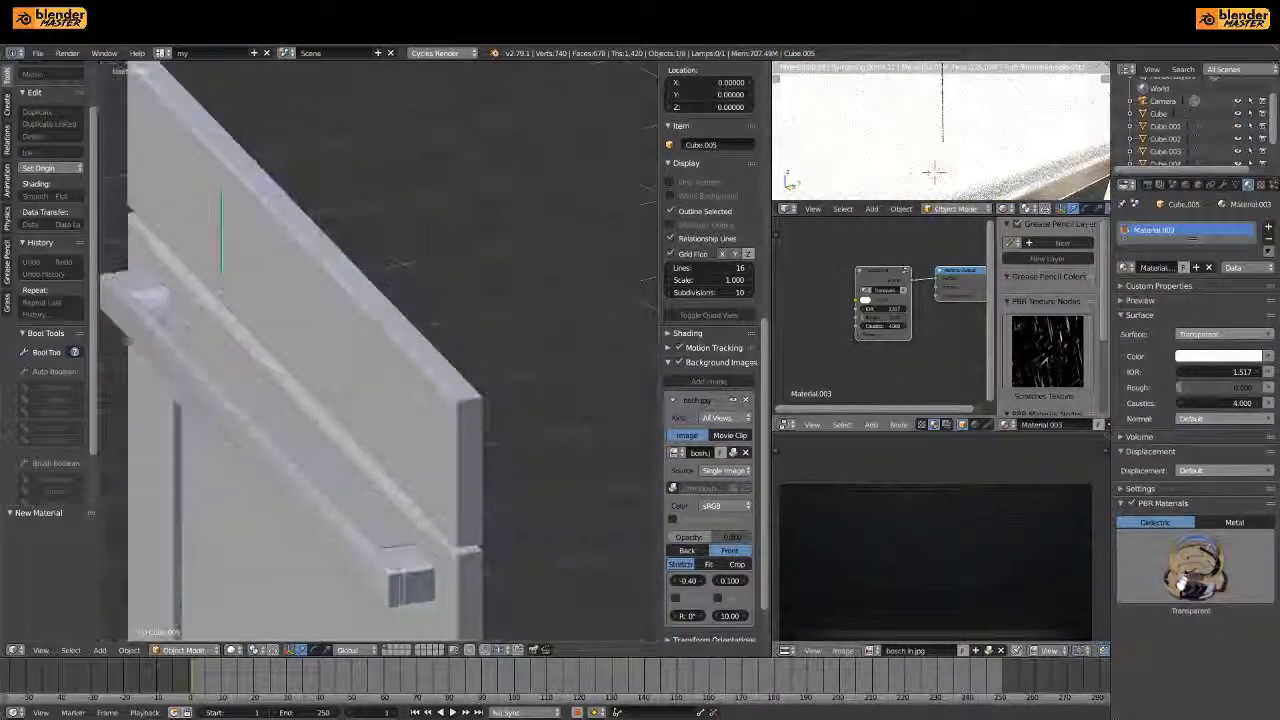
{"action": "key", "text": "g"}
{"action": "key", "text": "x"}
{"action": "left_click", "coordinate": [323, 380]}
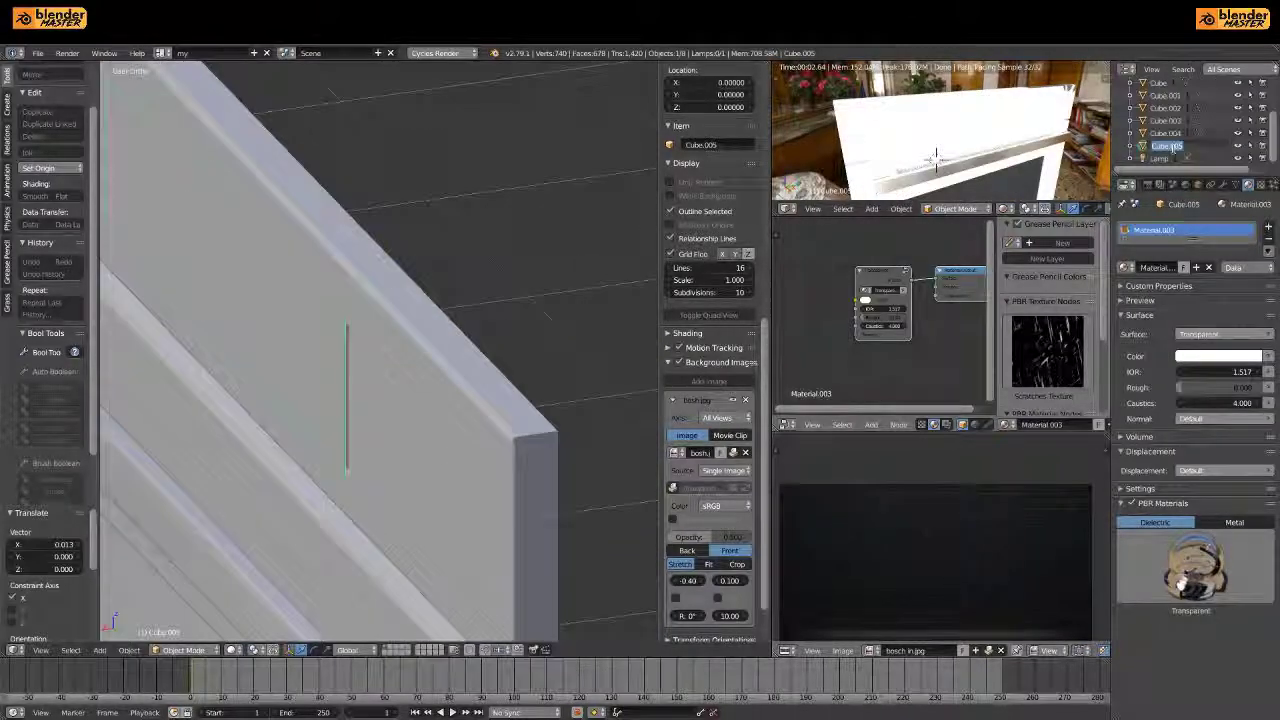
Select the oven body Cube.001, give it new Material.004, and remove the extra slot
{"action": "middle_click_drag", "start_coordinate": [1175, 152], "coordinate": [486, 371]}
{"action": "right_click", "coordinate": [486, 371]}
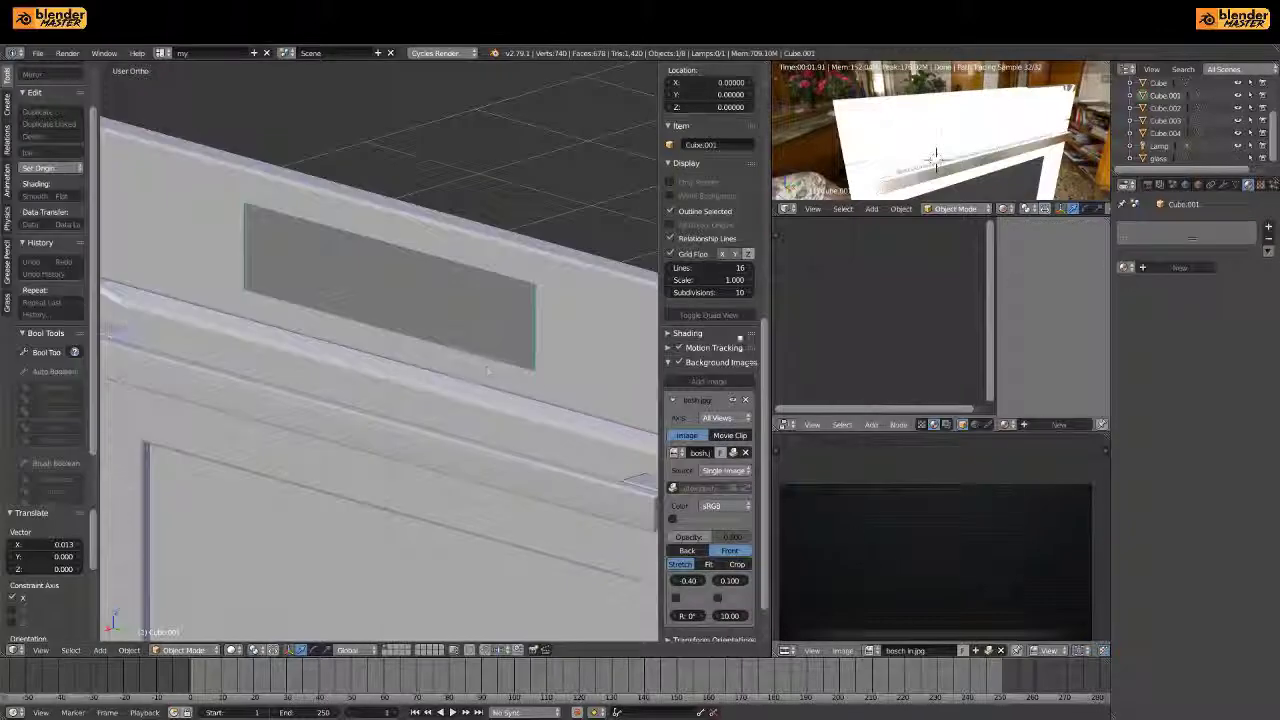
{"action": "left_click", "coordinate": [1127, 267]}
{"action": "left_click", "coordinate": [1012, 298]}
{"action": "left_click", "coordinate": [1257, 240]}
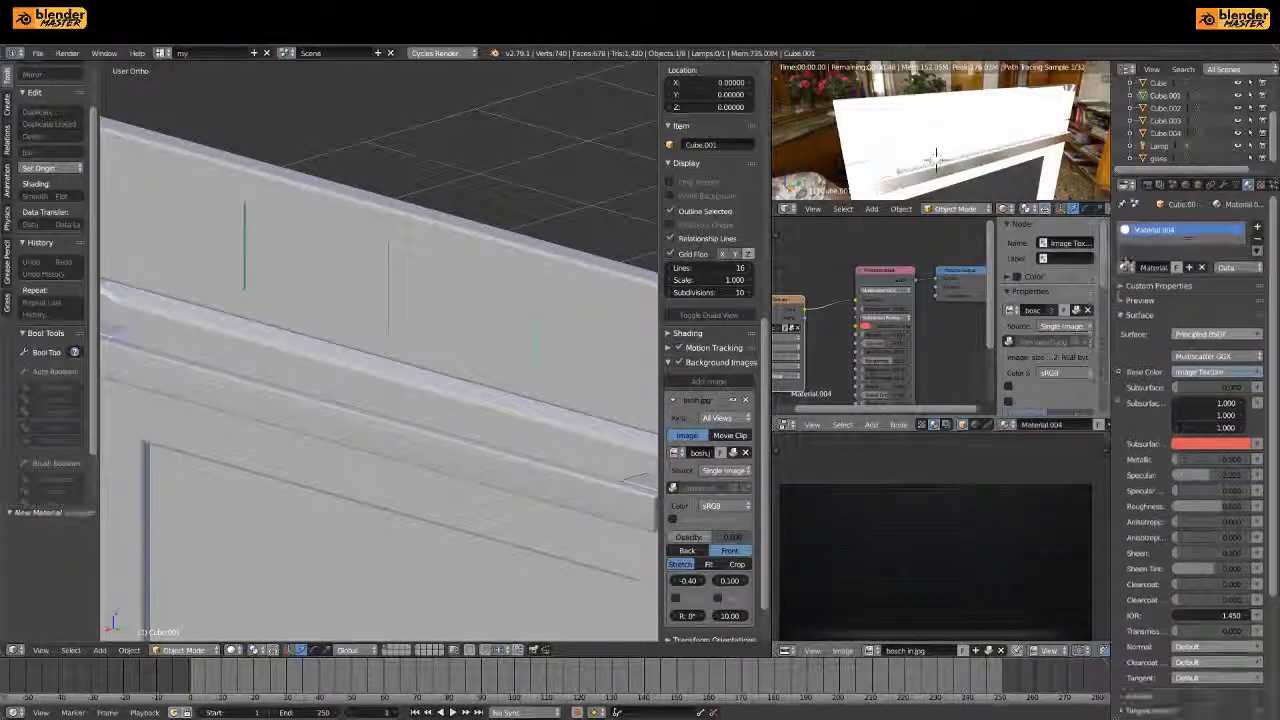
Unwrap the oven's top display face and scale its UVs to 0.55
{"action": "middle_click_drag", "start_coordinate": [450, 400], "coordinate": [505, 415]}
{"action": "key", "text": "Tab"}
{"action": "right_click", "coordinate": [456, 305]}
{"action": "key", "text": "u"}
{"action": "key", "text": "Return"}
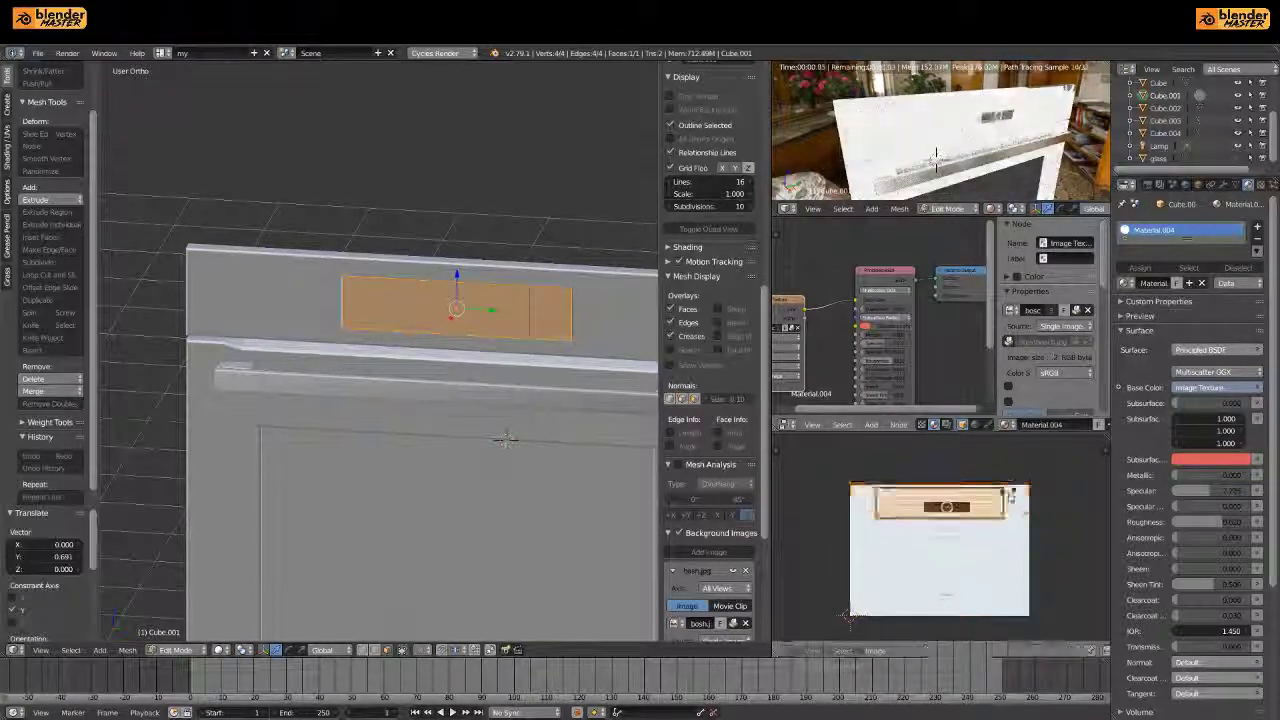
{"action": "type", "text": "s.55"}
{"action": "key", "text": "Return"}
Move and rescale the display UVs over the dark control panel, nudging them along X
{"action": "key", "text": "g"}
{"action": "left_click", "coordinate": [985, 479]}
{"action": "key", "text": "s"}
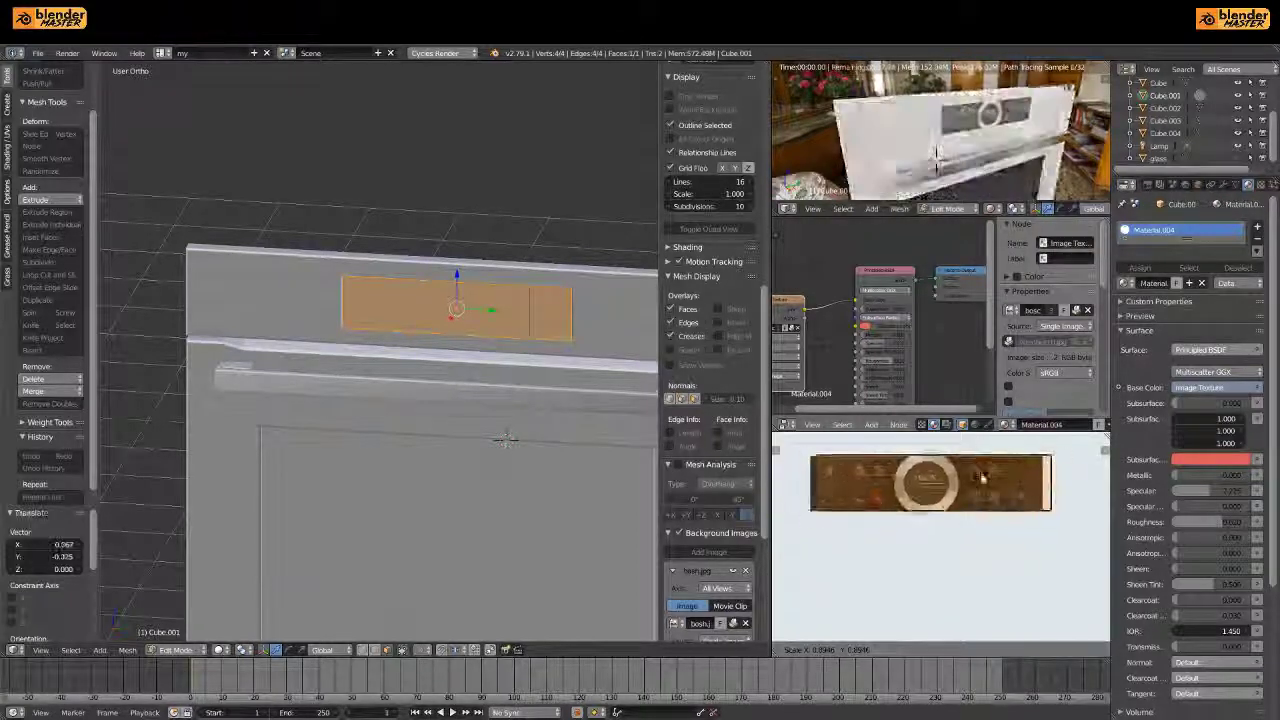
{"action": "key", "text": "g"}
{"action": "left_click", "coordinate": [970, 478]}
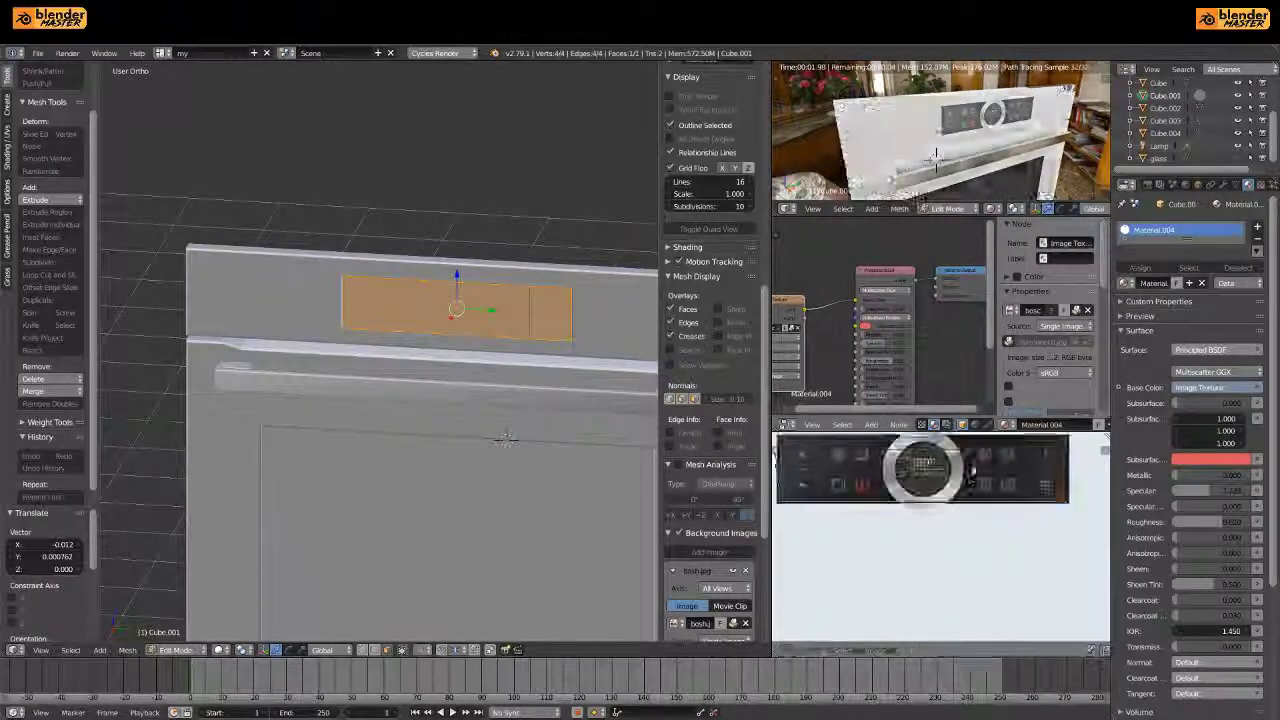
{"action": "scroll", "coordinate": [983, 467], "scroll_direction": "up", "scroll_amount": 2}
{"action": "scroll", "coordinate": [983, 467], "scroll_direction": "up", "scroll_amount": 2}
{"action": "scroll", "coordinate": [930, 500], "scroll_direction": "down", "scroll_amount": 2}
{"action": "key", "text": "x"}
{"action": "left_click", "coordinate": [912, 518]}
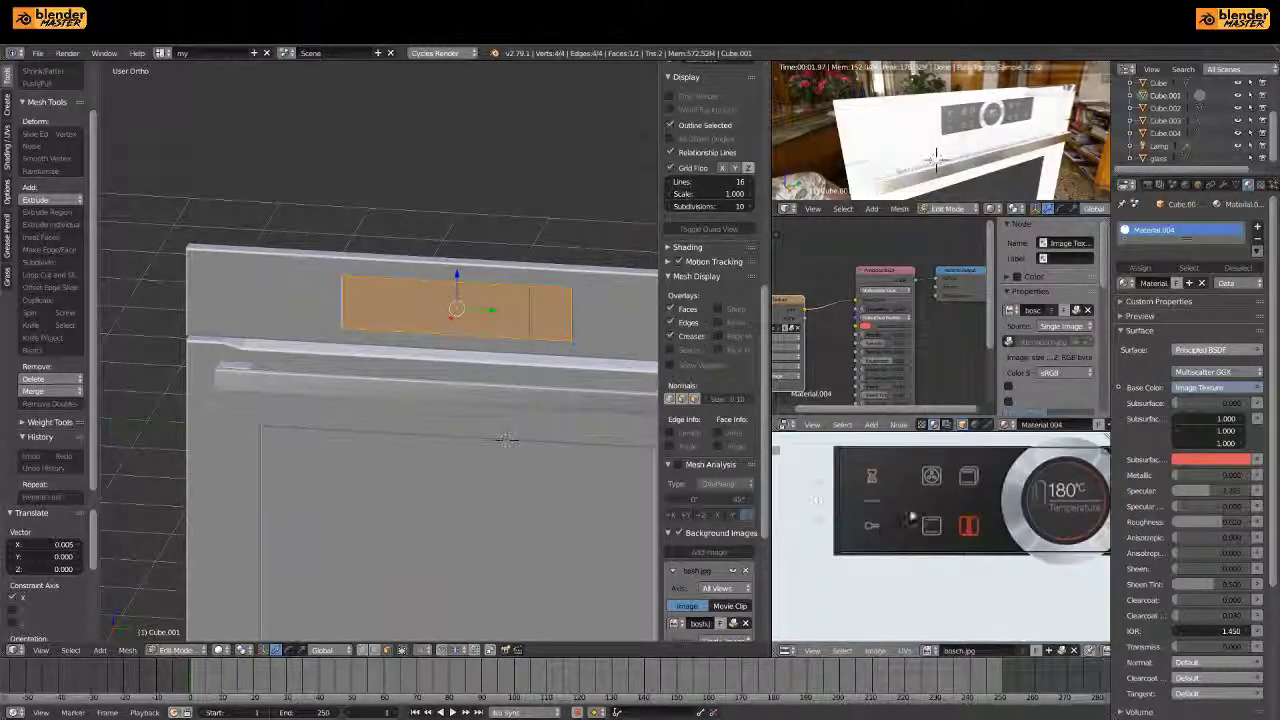
{"action": "middle_click_drag", "start_coordinate": [507, 440], "coordinate": [480, 420]}
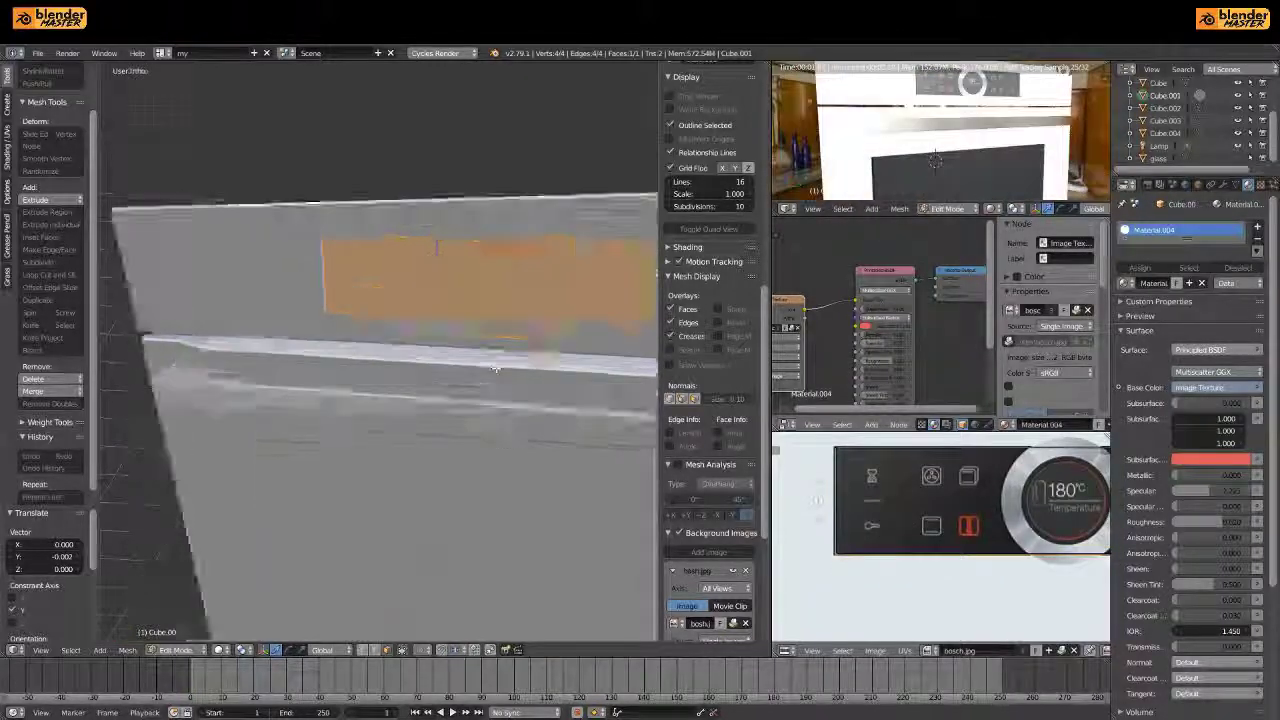
{"action": "key", "text": "KP_3"}
Switch to textured shading and rotate the new cylinder 90 degrees to face forward
{"action": "key", "text": "z"}
{"action": "left_click", "coordinate": [414, 380]}
{"action": "middle_click_drag", "start_coordinate": [430, 240], "coordinate": [500, 400]}
{"action": "key", "text": "z"}
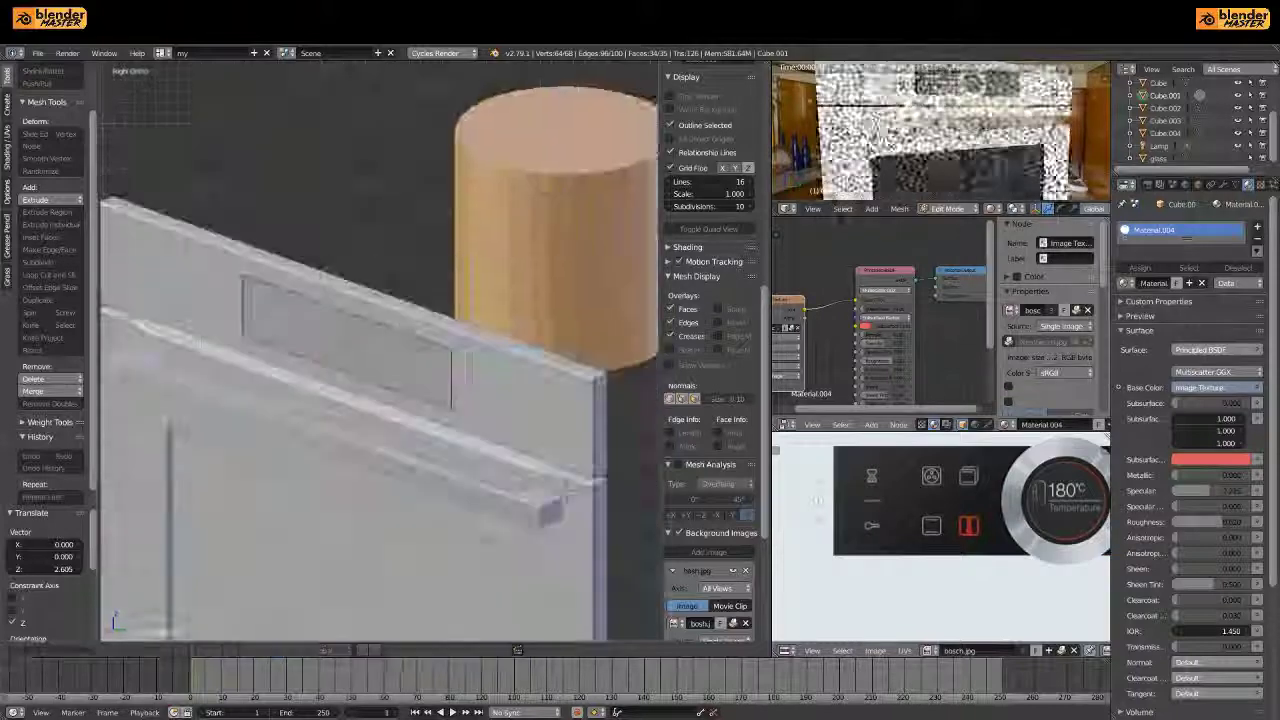
{"action": "key", "text": "r"}
{"action": "key", "text": "x"}
{"action": "left_click", "coordinate": [567, 487]}
Scale the cylinder to knob size (0.918) and move it along X onto the panel's dial
{"action": "key", "text": "KP_1"}
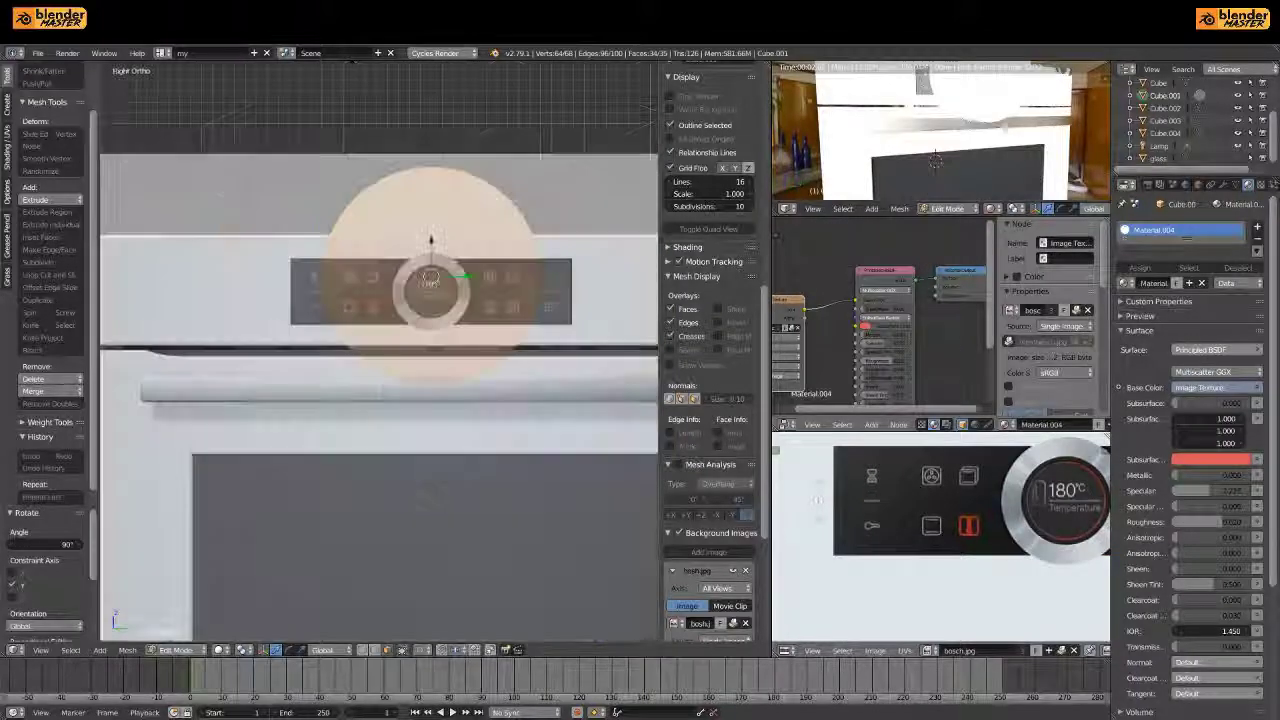
{"action": "scroll", "coordinate": [508, 172], "scroll_direction": "up", "scroll_amount": 3}
{"action": "key", "text": "s"}
{"action": "left_click", "coordinate": [508, 172]}
{"action": "mouse_move", "coordinate": [508, 172]}
{"action": "middle_mouse_down"}
{"action": "mouse_move", "coordinate": [394, 280]}
{"action": "mouse_move", "coordinate": [597, 590]}
{"action": "mouse_move", "coordinate": [210, 395]}
{"action": "mouse_move", "coordinate": [400, 370]}
{"action": "middle_mouse_up"}
{"action": "key", "text": "KP_1"}
{"action": "scroll", "coordinate": [394, 280], "scroll_direction": "up", "scroll_amount": 2}
{"action": "key", "text": "g"}
{"action": "key", "text": "x"}
{"action": "left_click", "coordinate": [400, 240]}
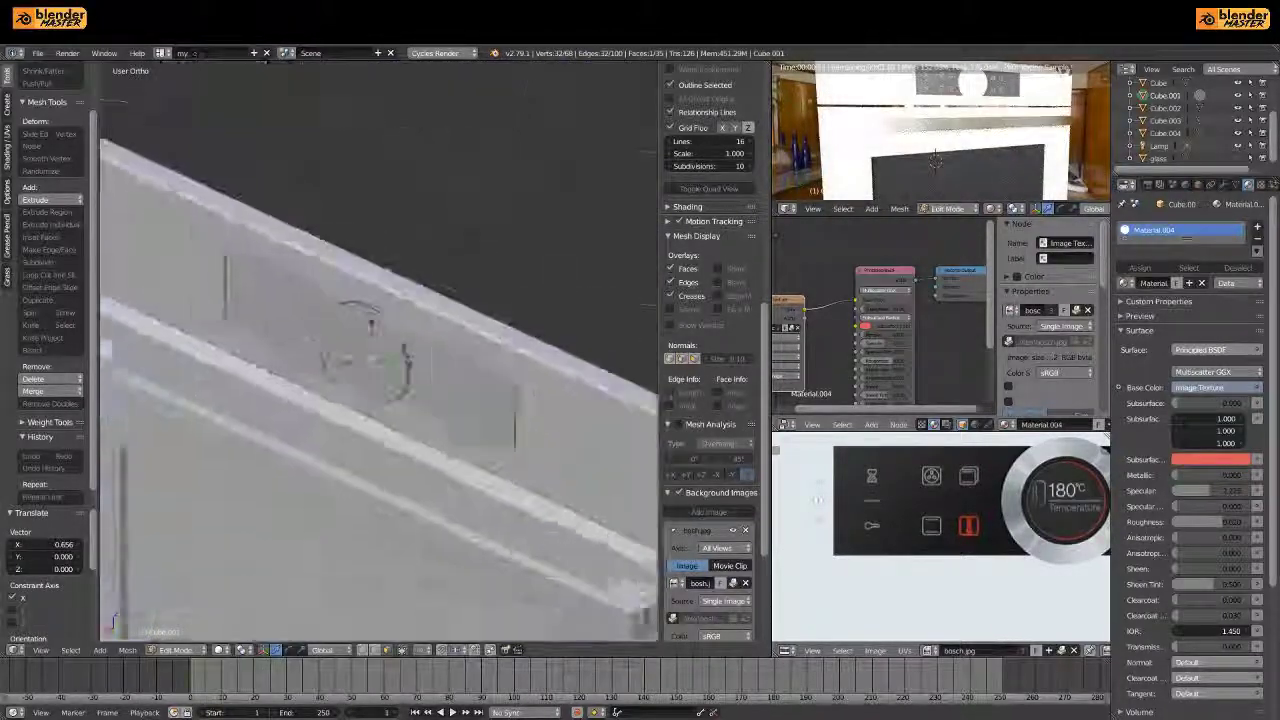
Pull the knob's front face outward along X, then select its face and switch to edge selection
{"action": "key", "text": "g"}
{"action": "key", "text": "x"}
{"action": "left_click", "coordinate": [435, 372]}
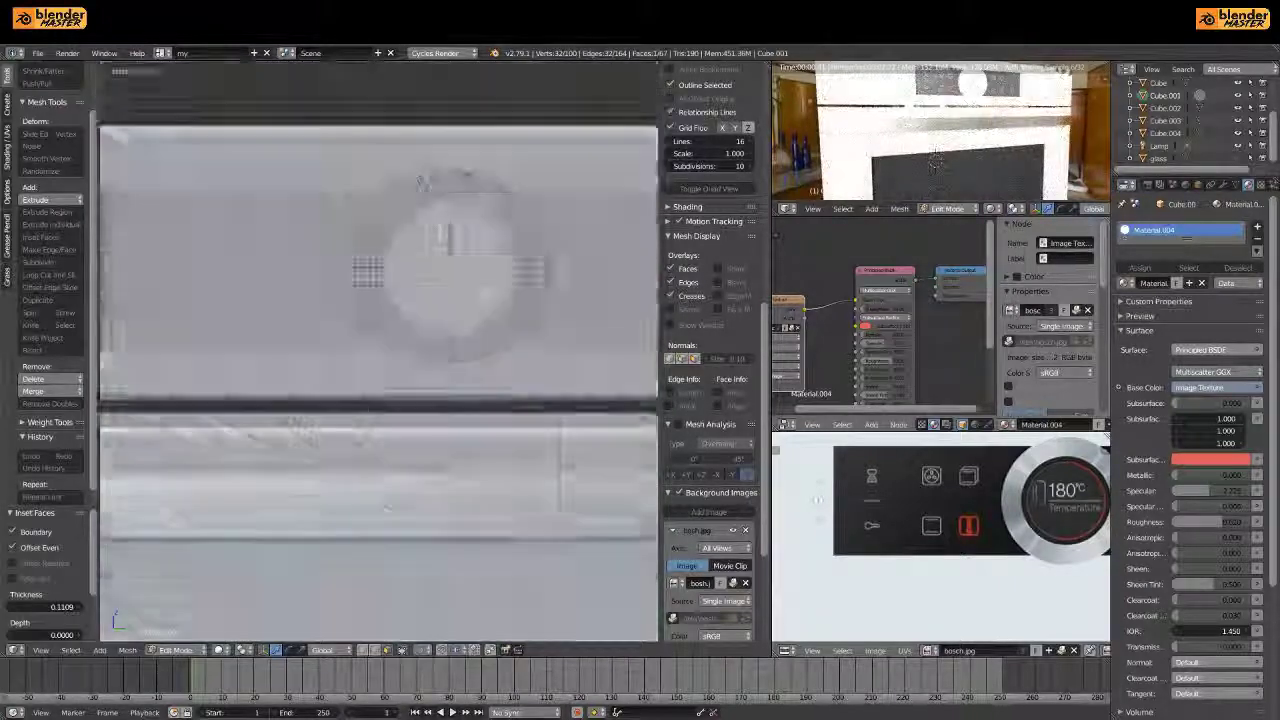
{"action": "key", "text": "2"}
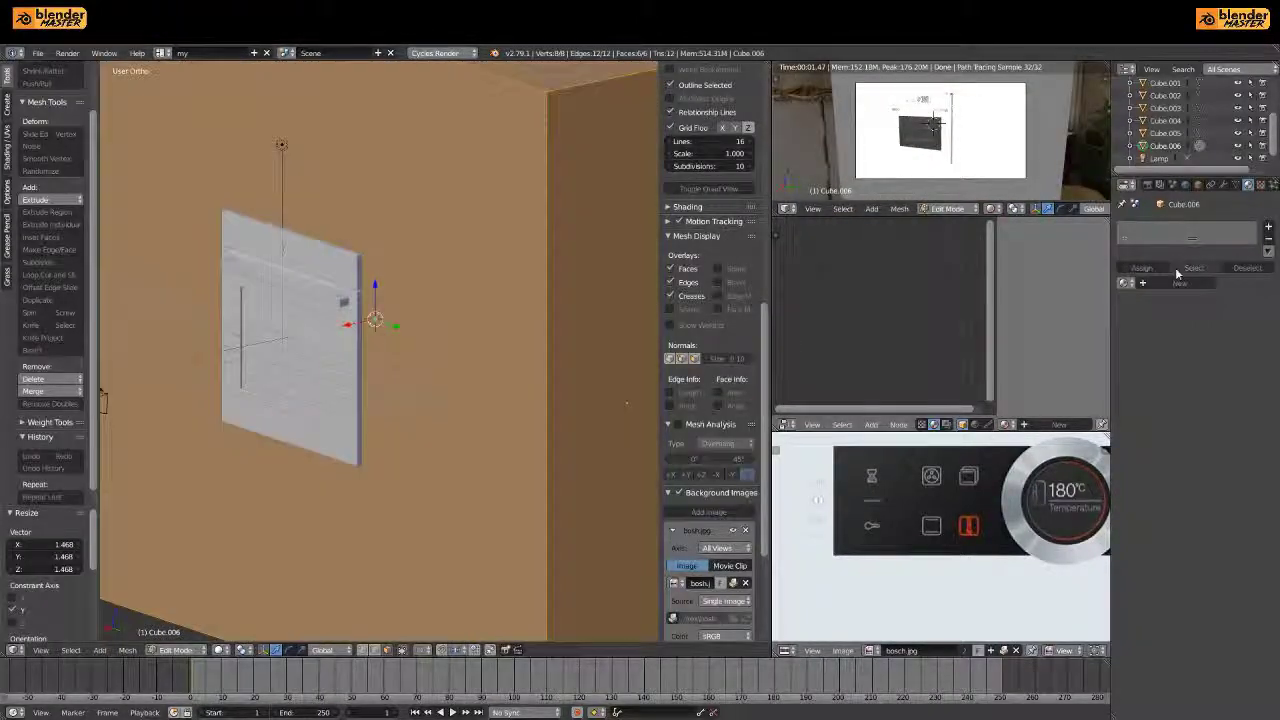
Give the backdrop a new red material, set world Strength to 0.5, and view through the camera
{"action": "left_click", "coordinate": [1180, 282]}
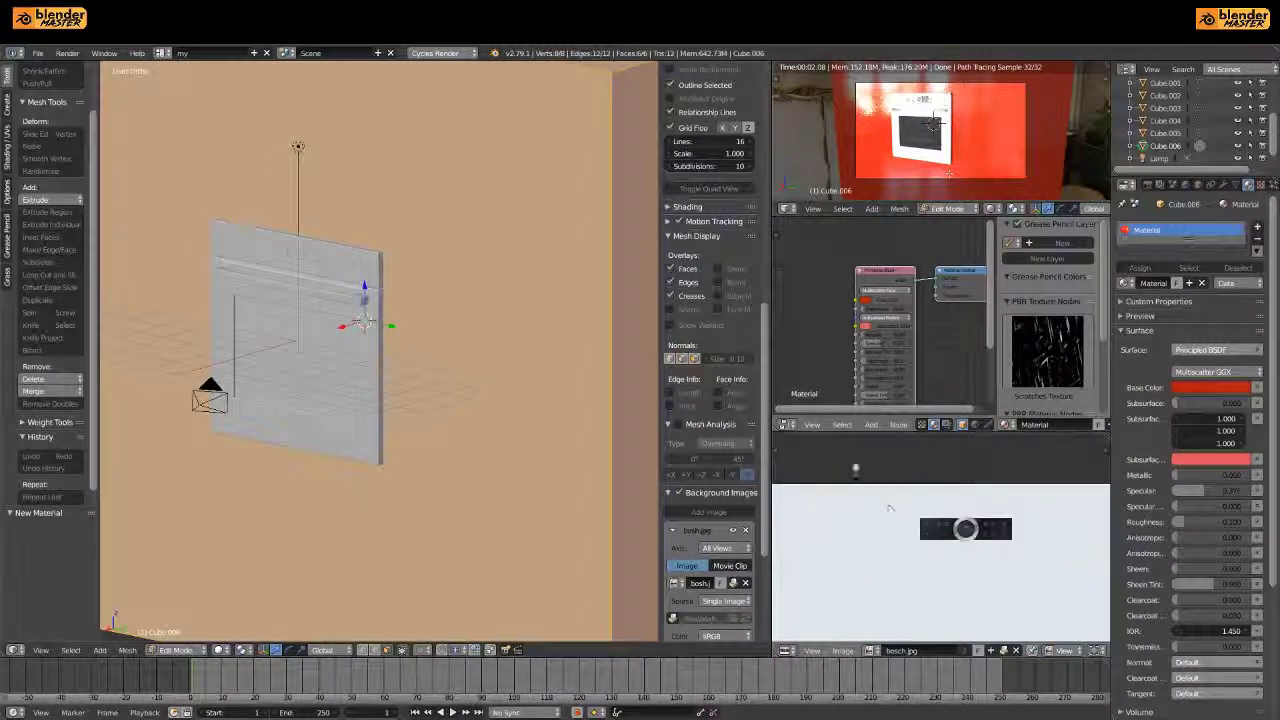
{"action": "scroll", "coordinate": [1152, 378], "scroll_direction": "down", "scroll_amount": 1}
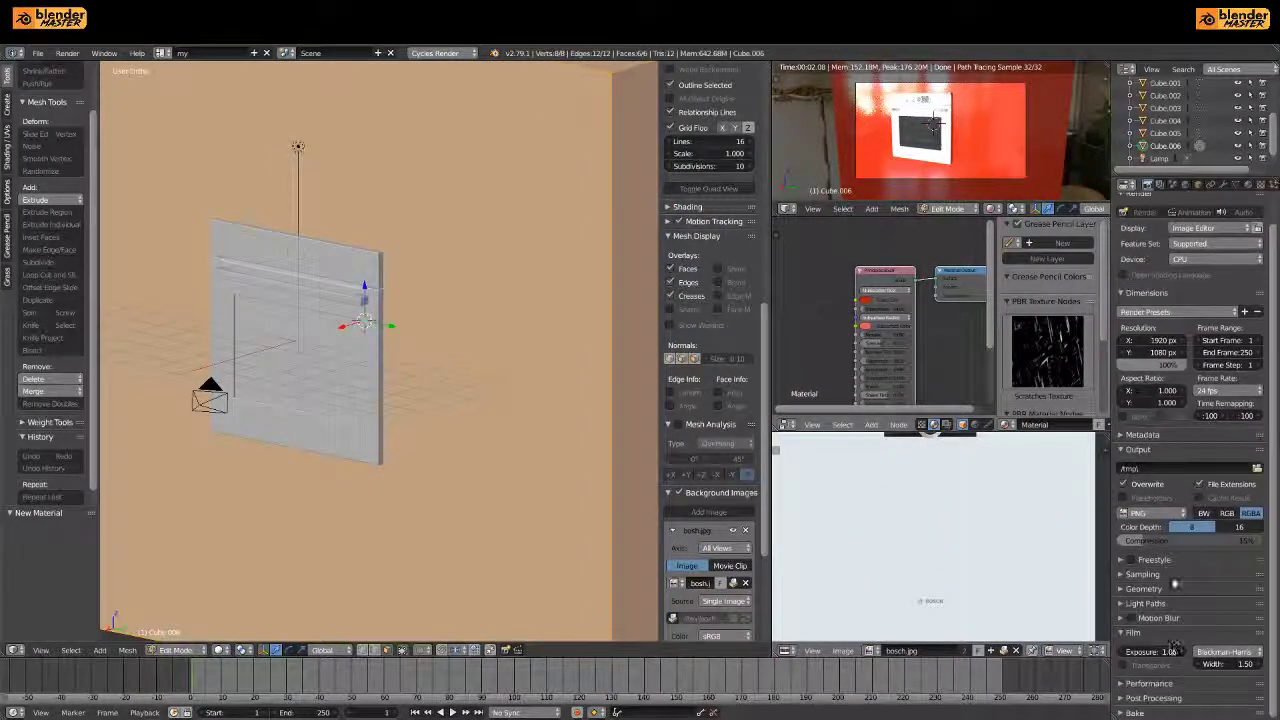
{"action": "left_click", "coordinate": [1186, 185]}
{"action": "type", "text": "0.5"}
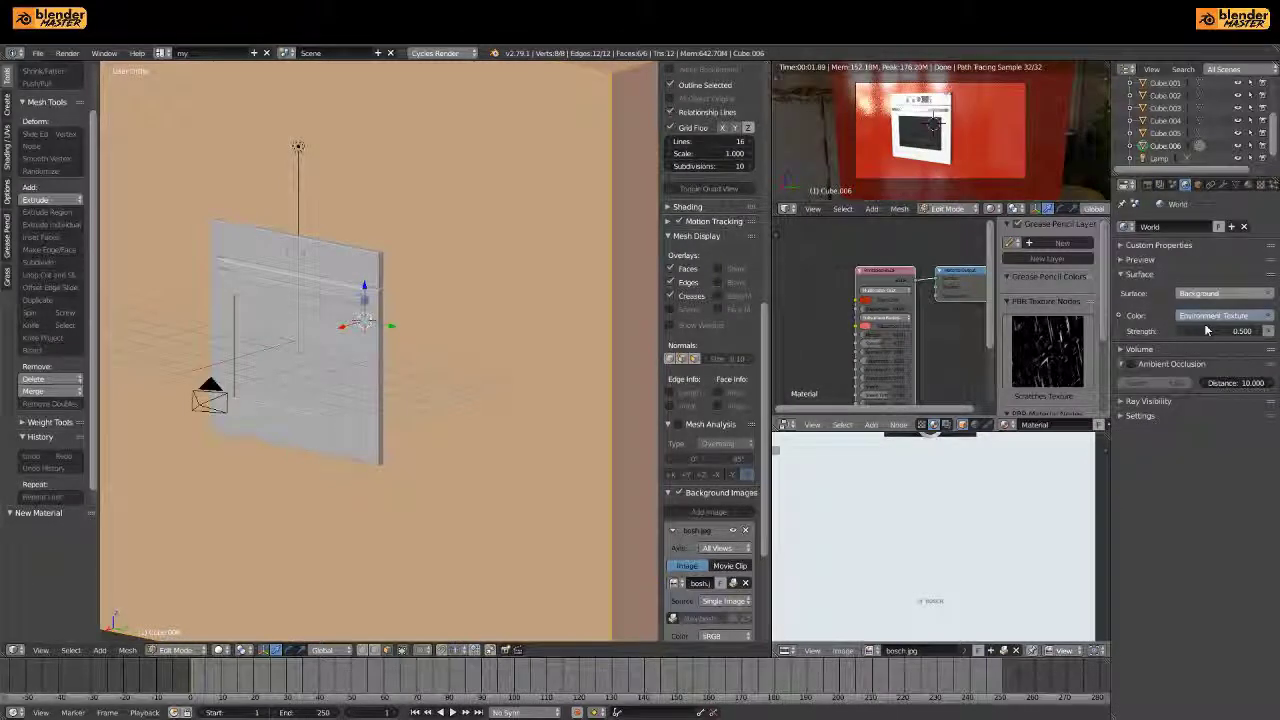
{"action": "key", "text": "Return"}
{"action": "key", "text": "KP_0"}
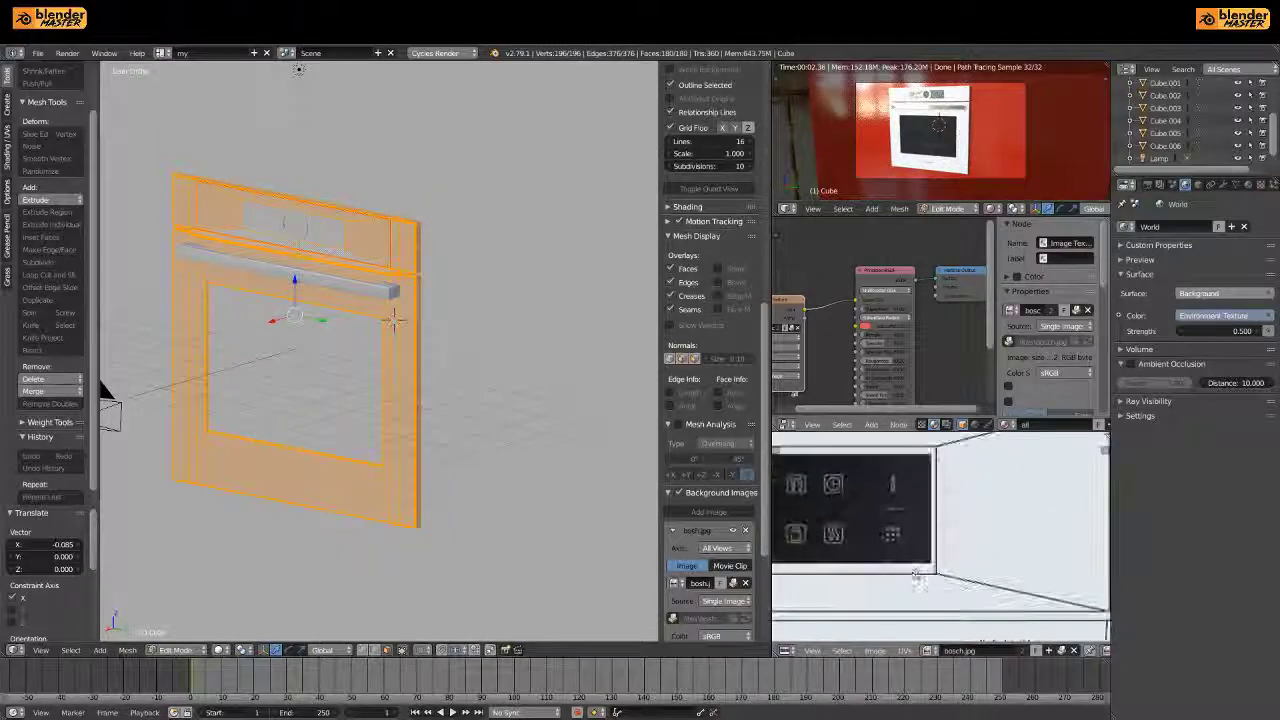
Render the final image of the oven against the red backdrop with F12
{"action": "key", "text": "F12"}
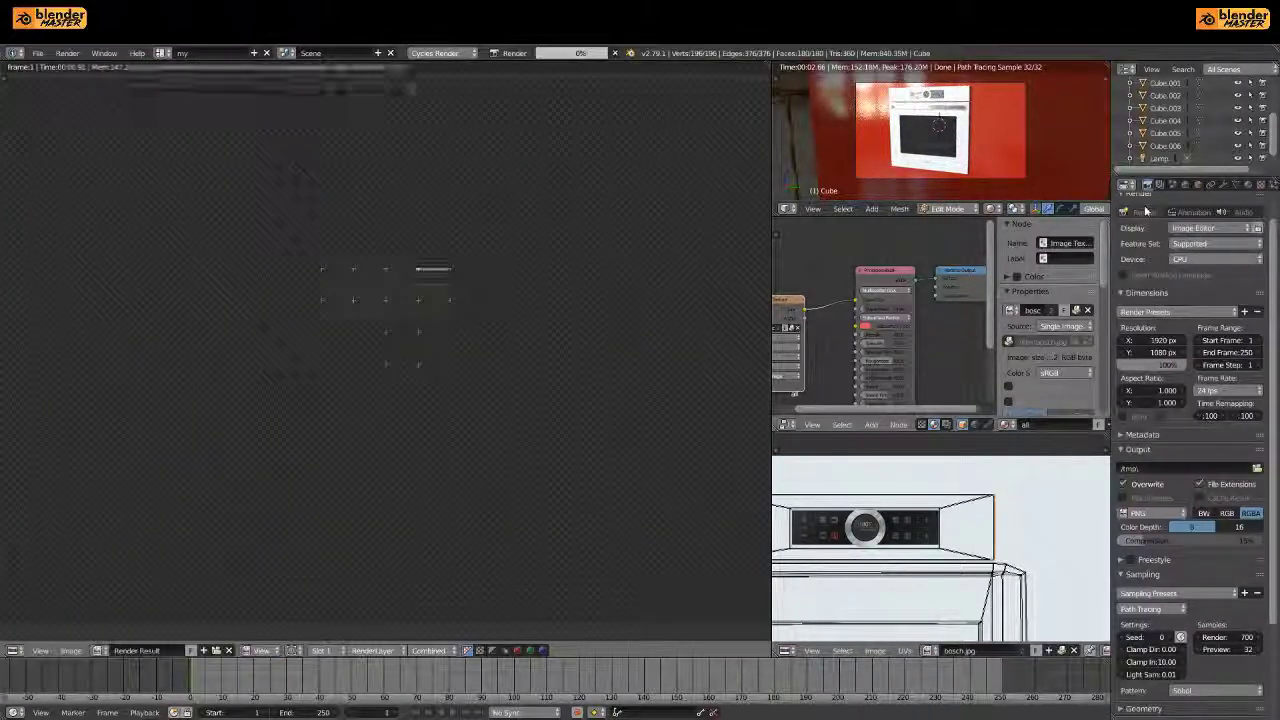